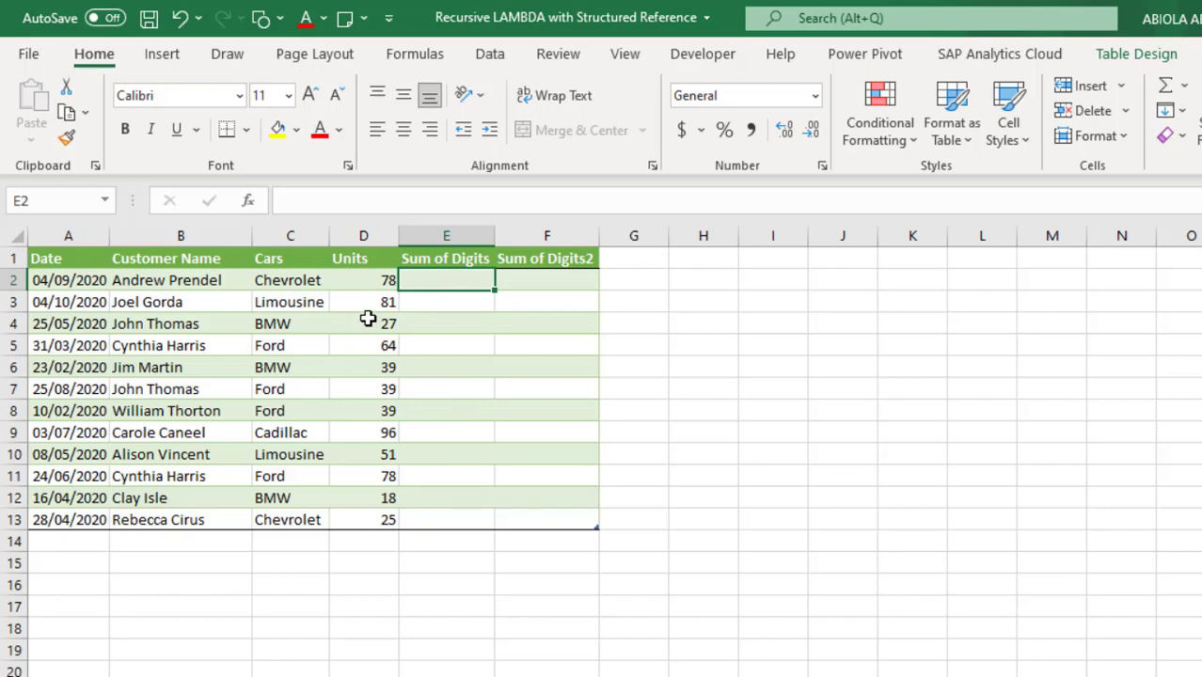
Step: Inspect the Units values 78 and 81 and the Limousine entry, then select cell E2
left_click(378, 282)
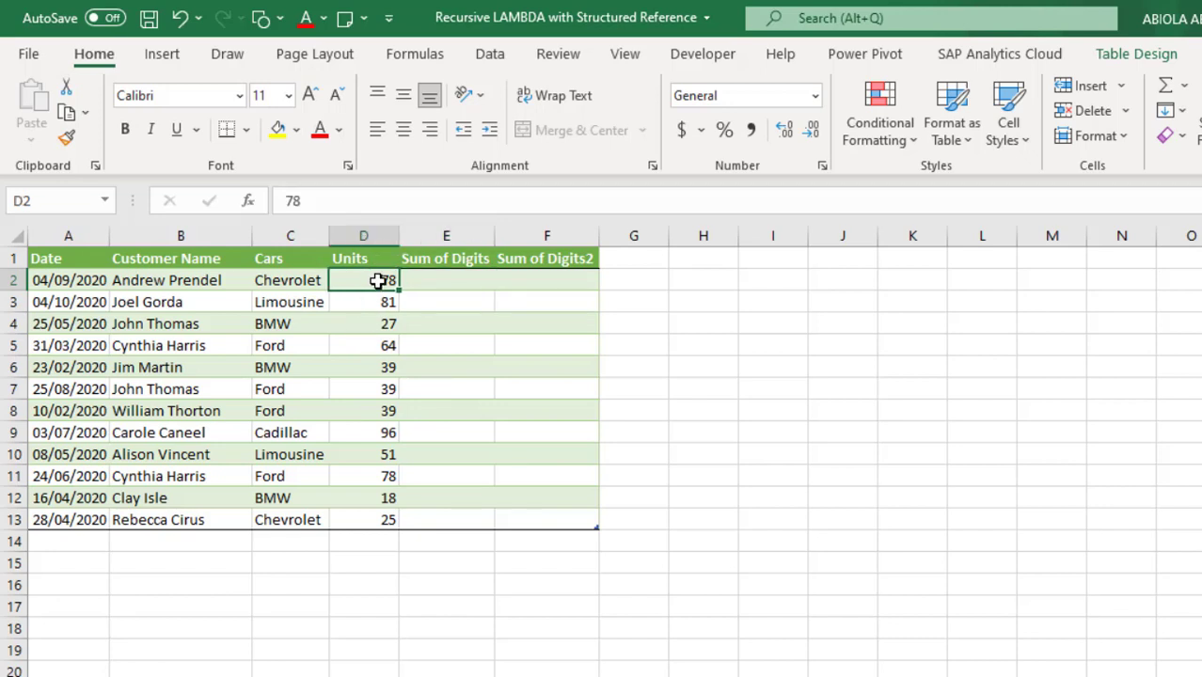
left_click(382, 302)
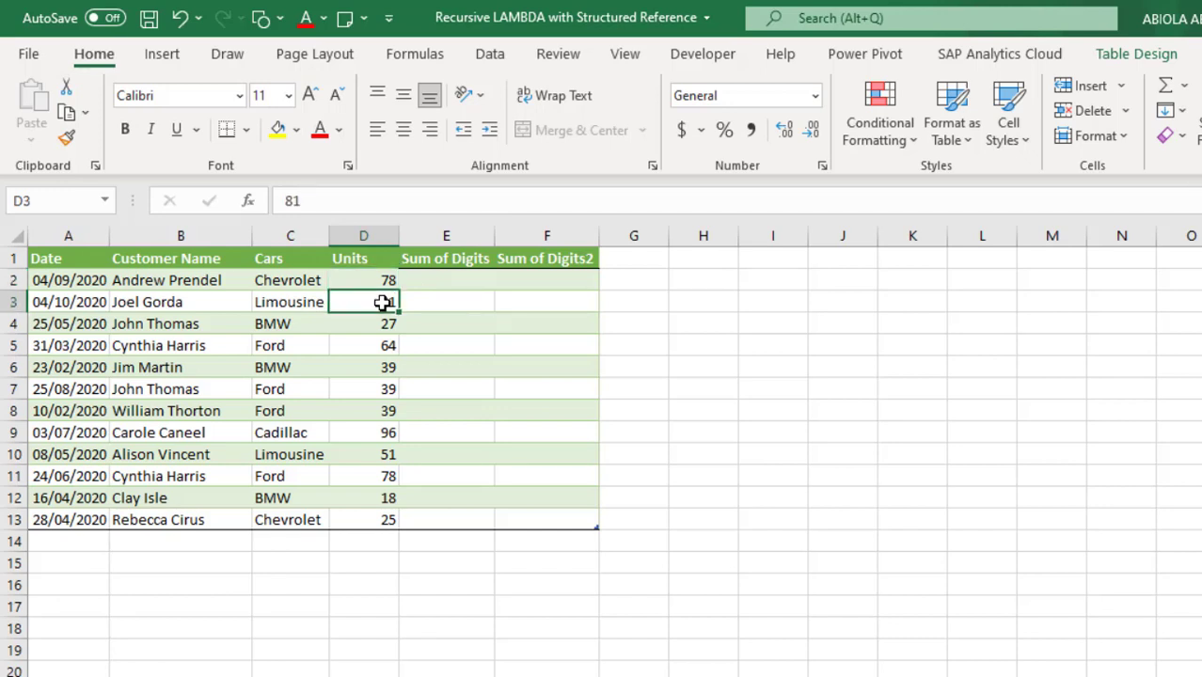
left_click(288, 303)
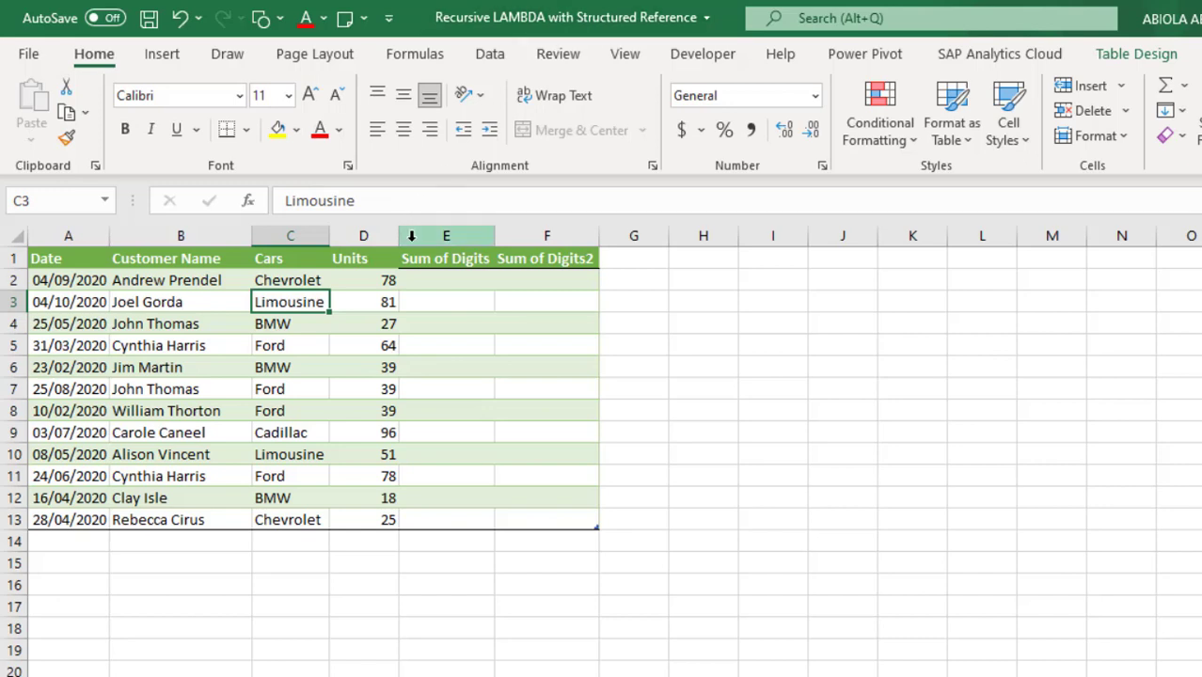
left_click(425, 281)
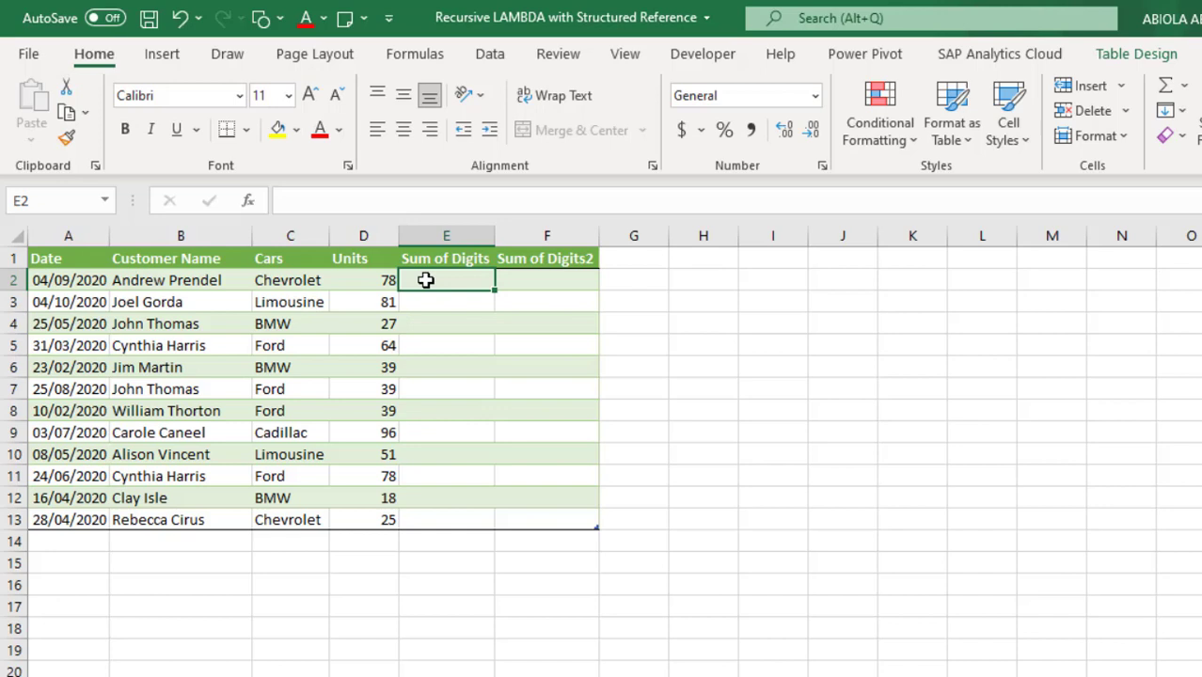
type("=len")
key("Tab")
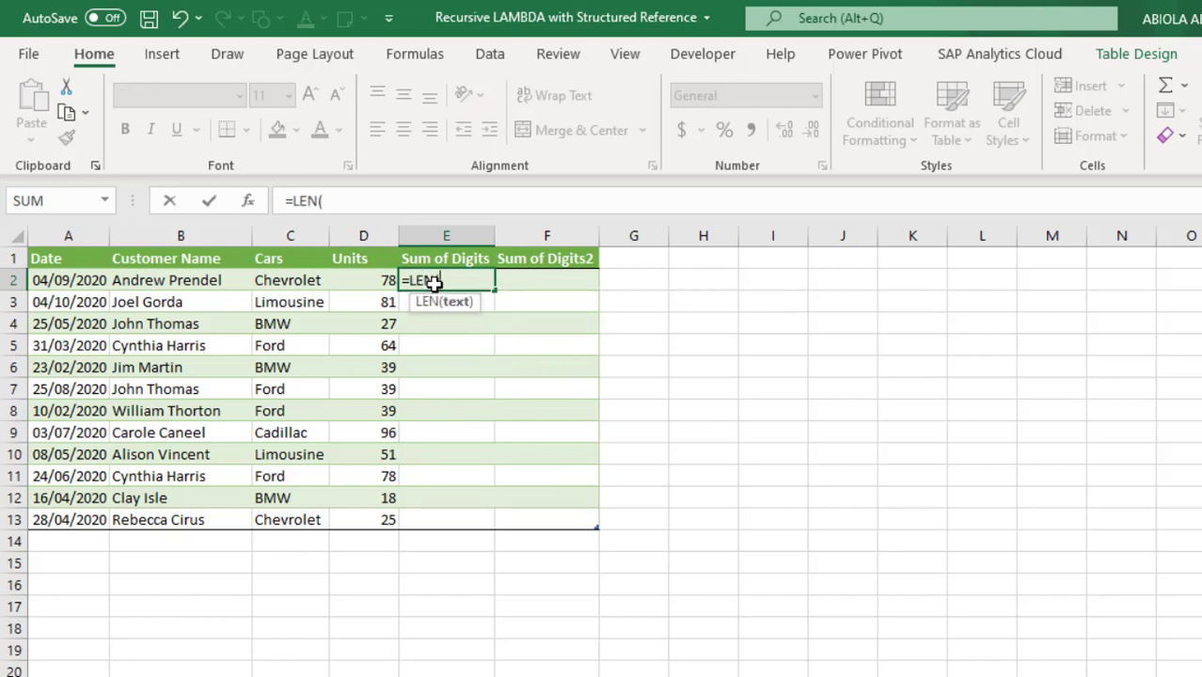
left_click(374, 280)
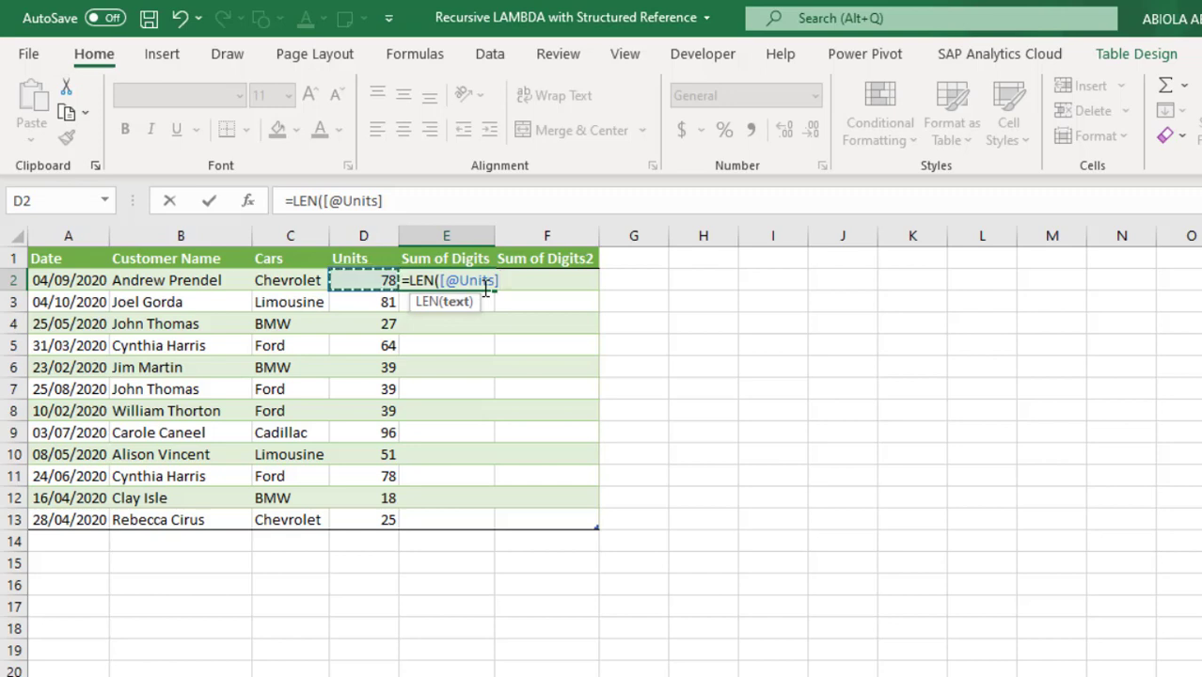
type(")")
key("F9")
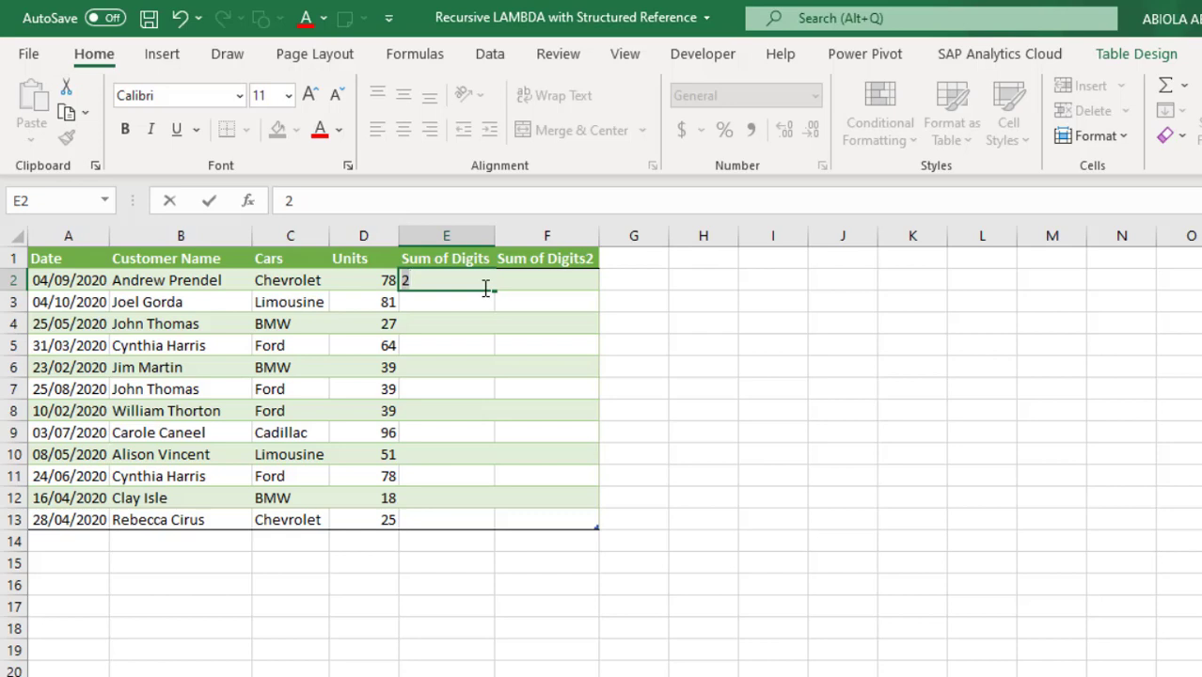
key("ctrl+z")
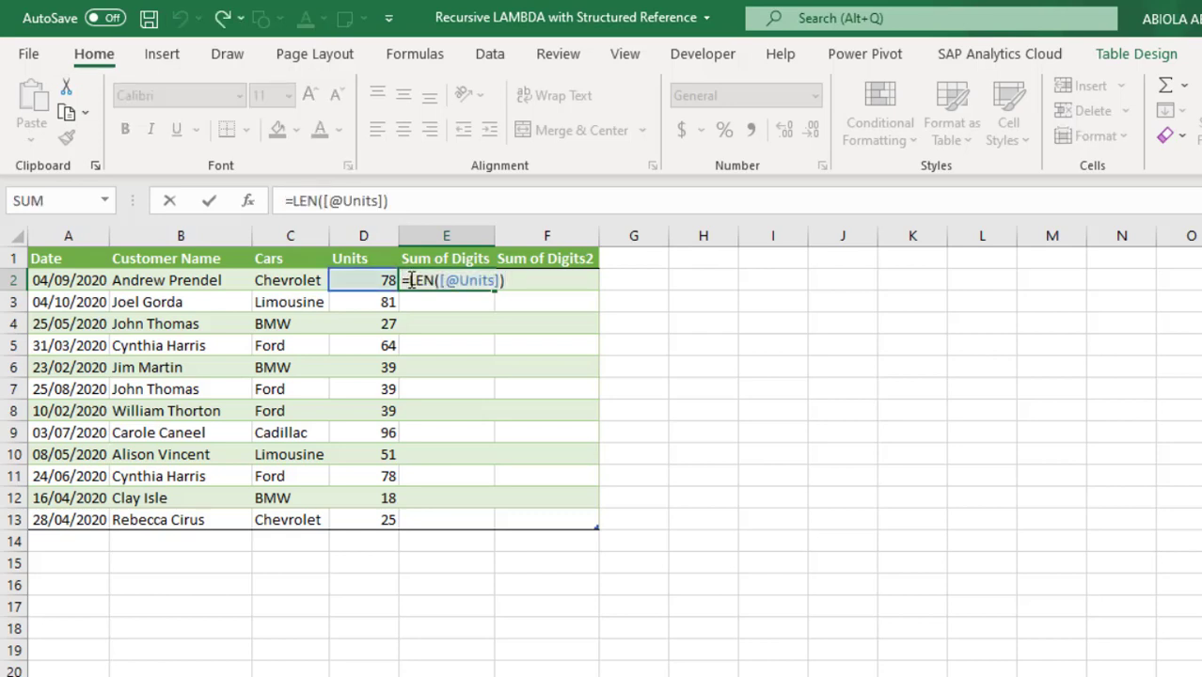
Step: Wrap the LEN in SEQUENCE and preview the result {1;2}
left_click(411, 280)
type("sequ")
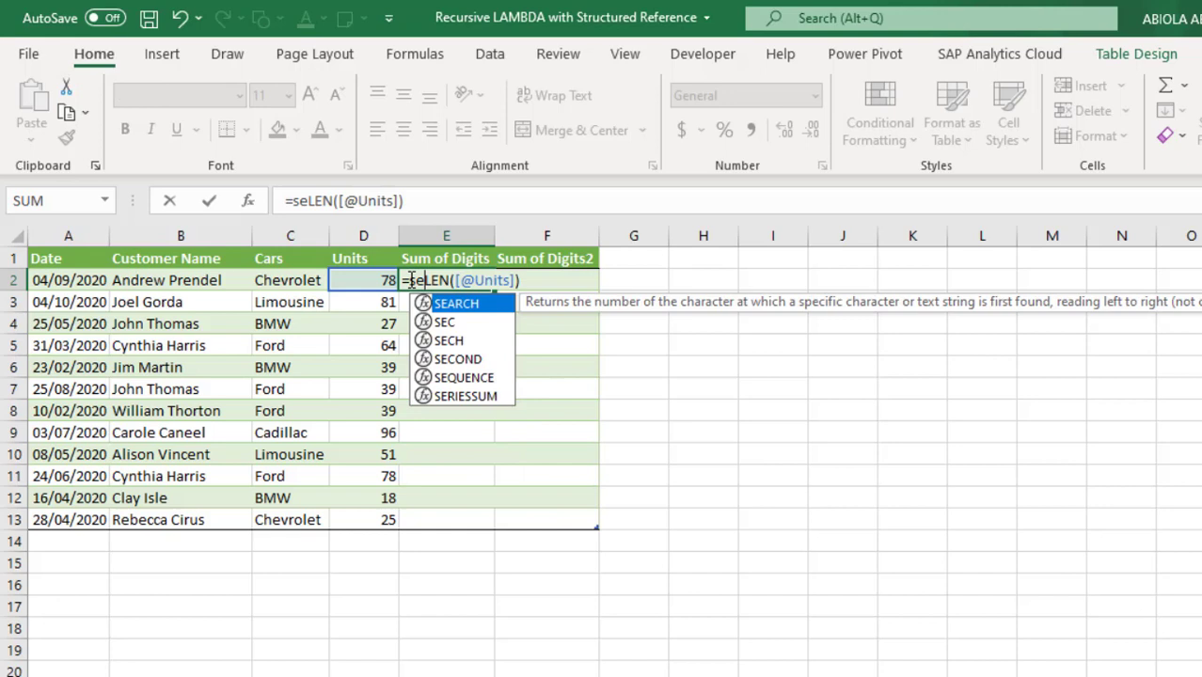
key("Tab")
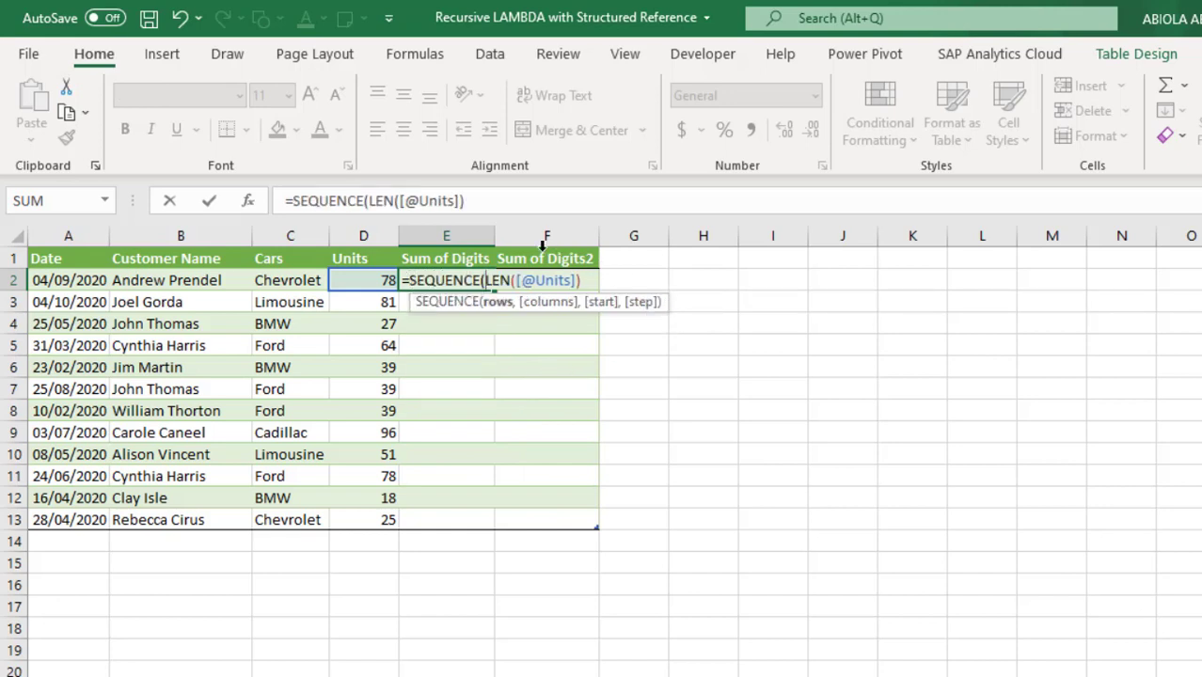
left_click(585, 280)
type("))")
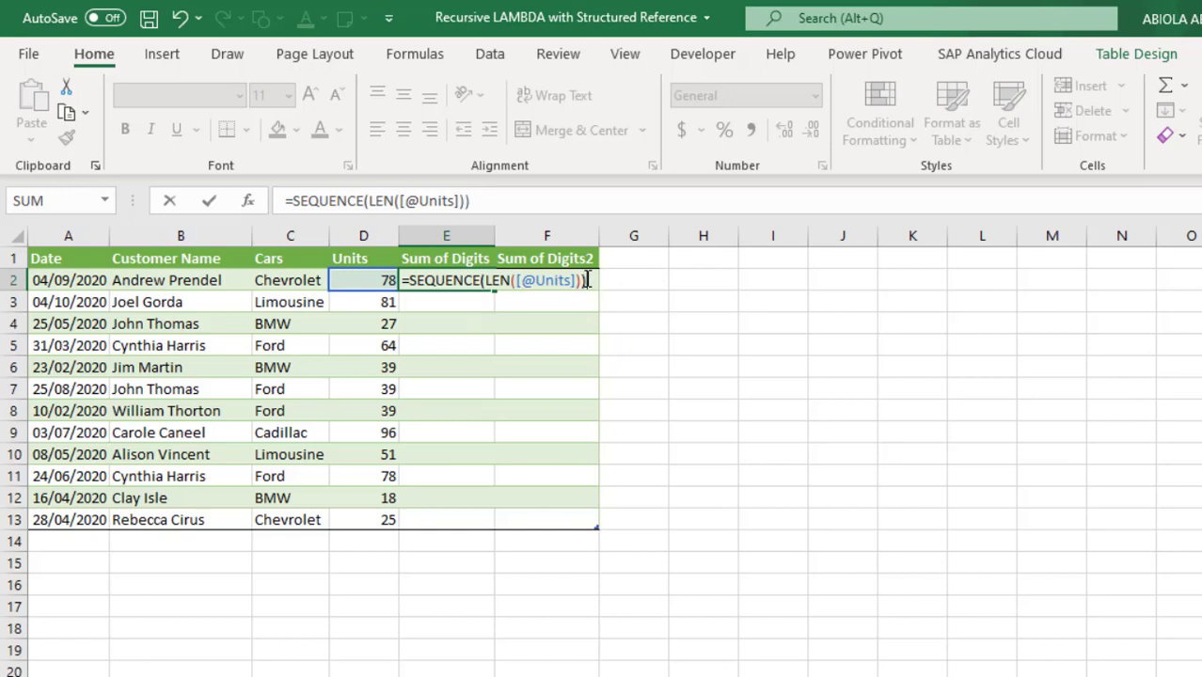
key("F9")
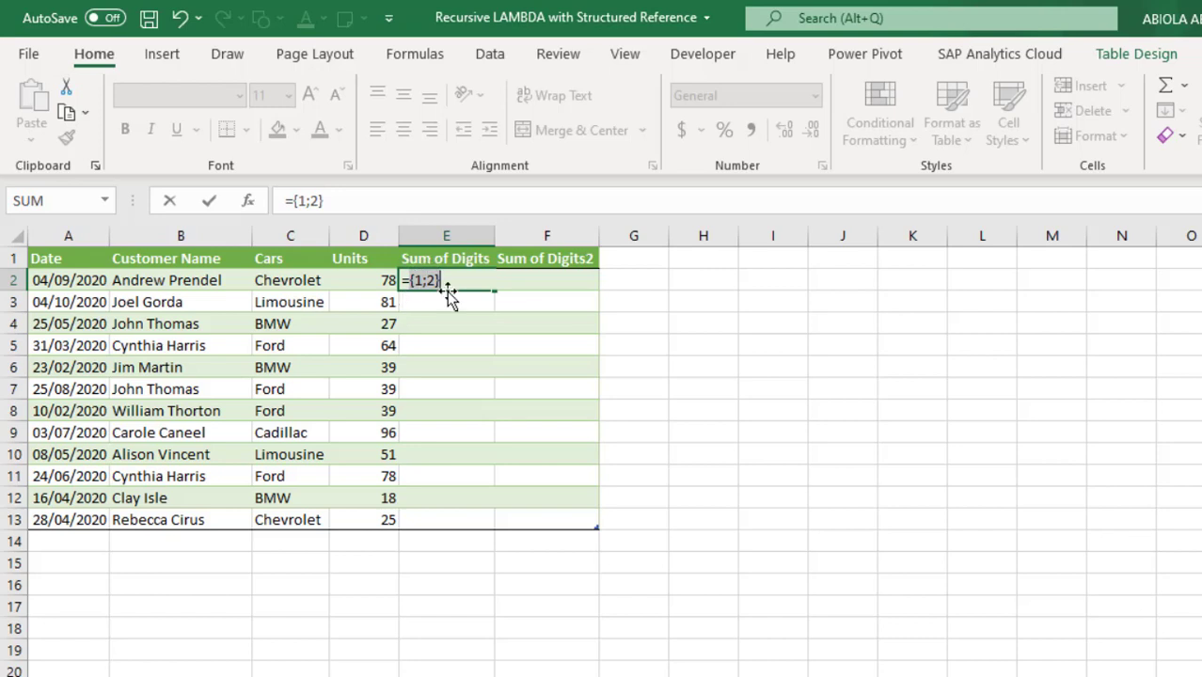
key("ctrl+z")
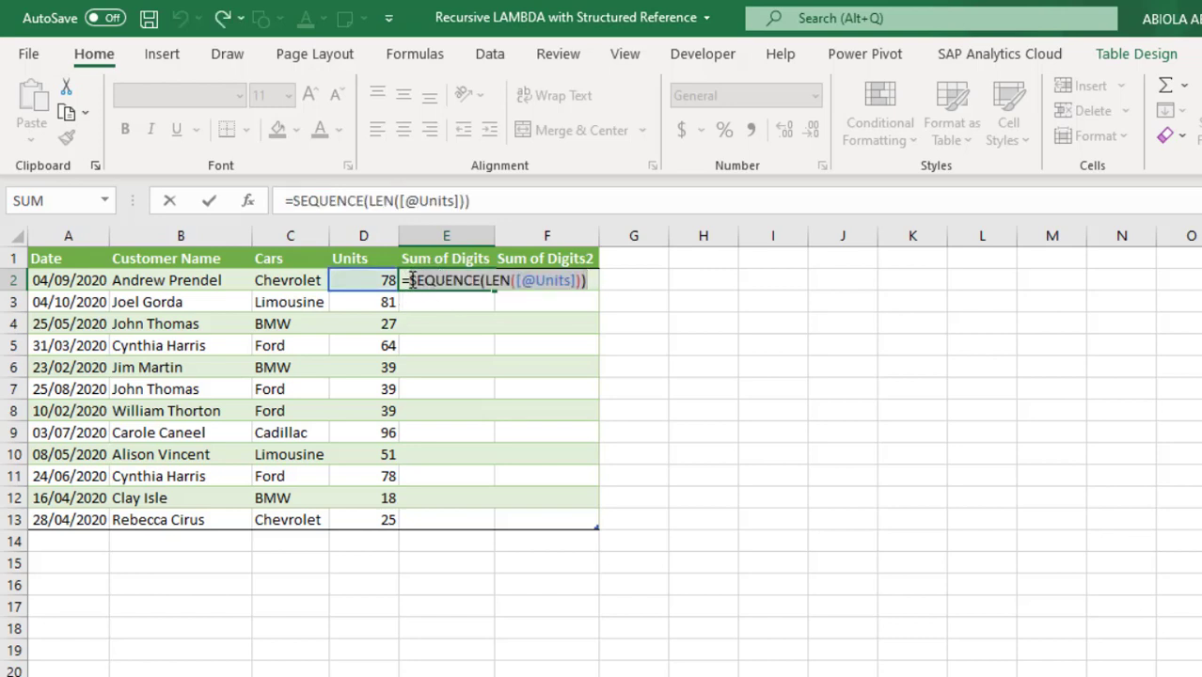
left_click(409, 280)
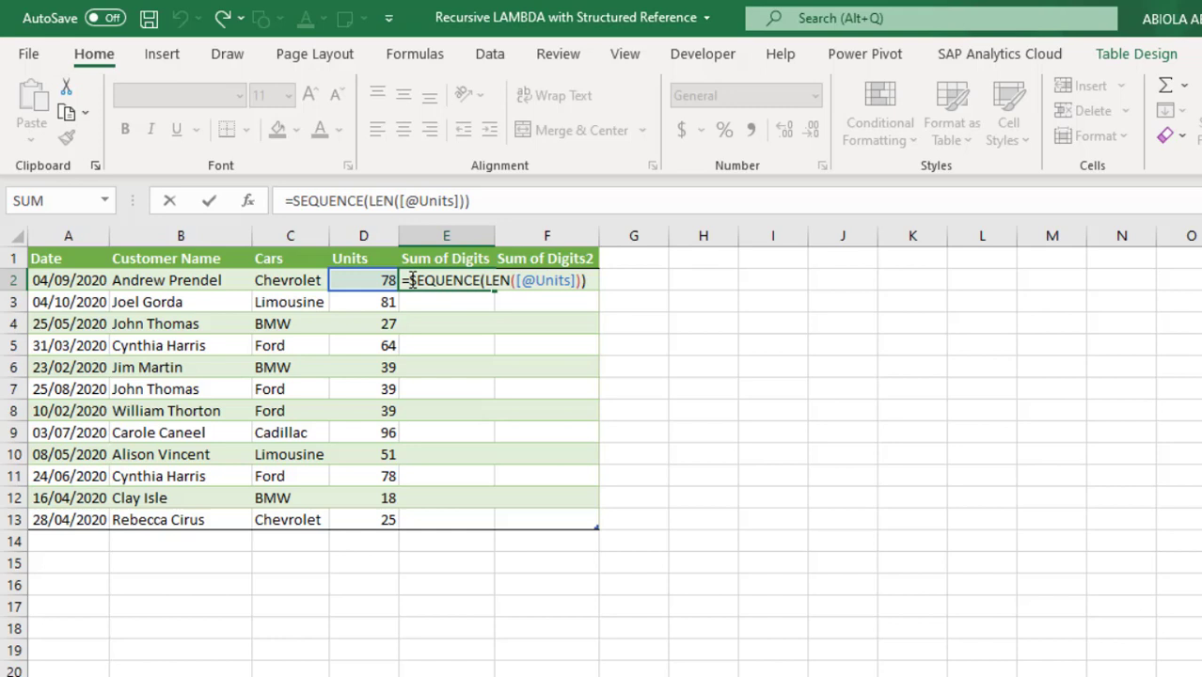
type("mid")
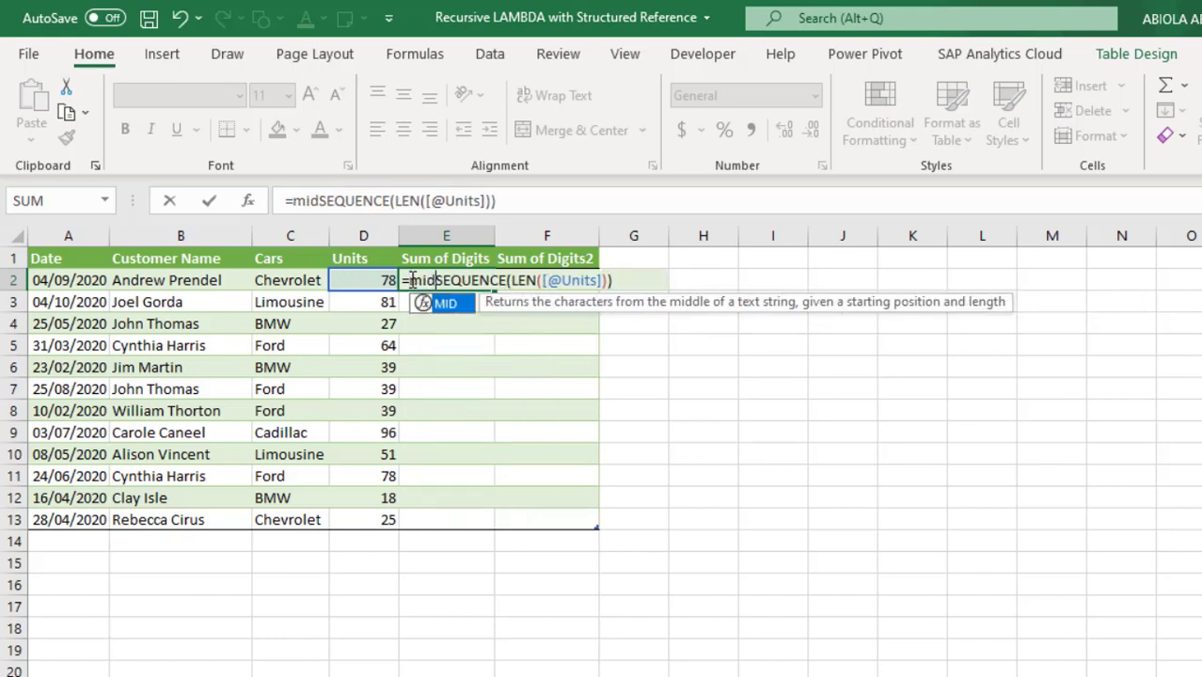
key("Tab")
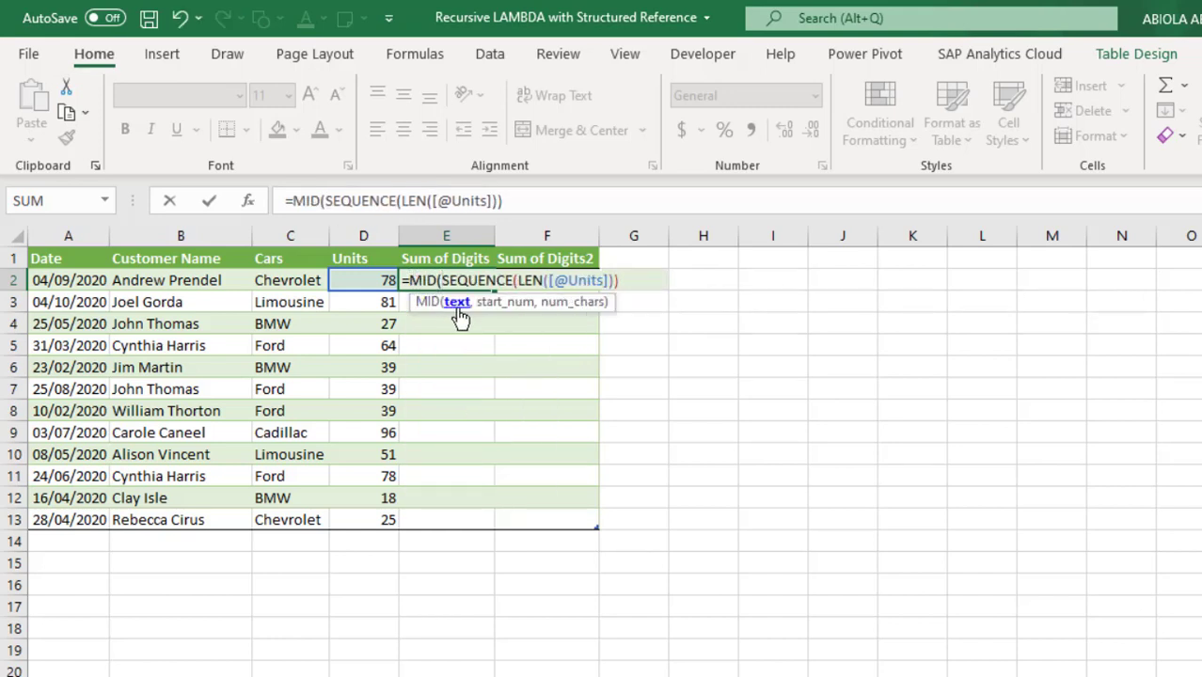
left_click(370, 283)
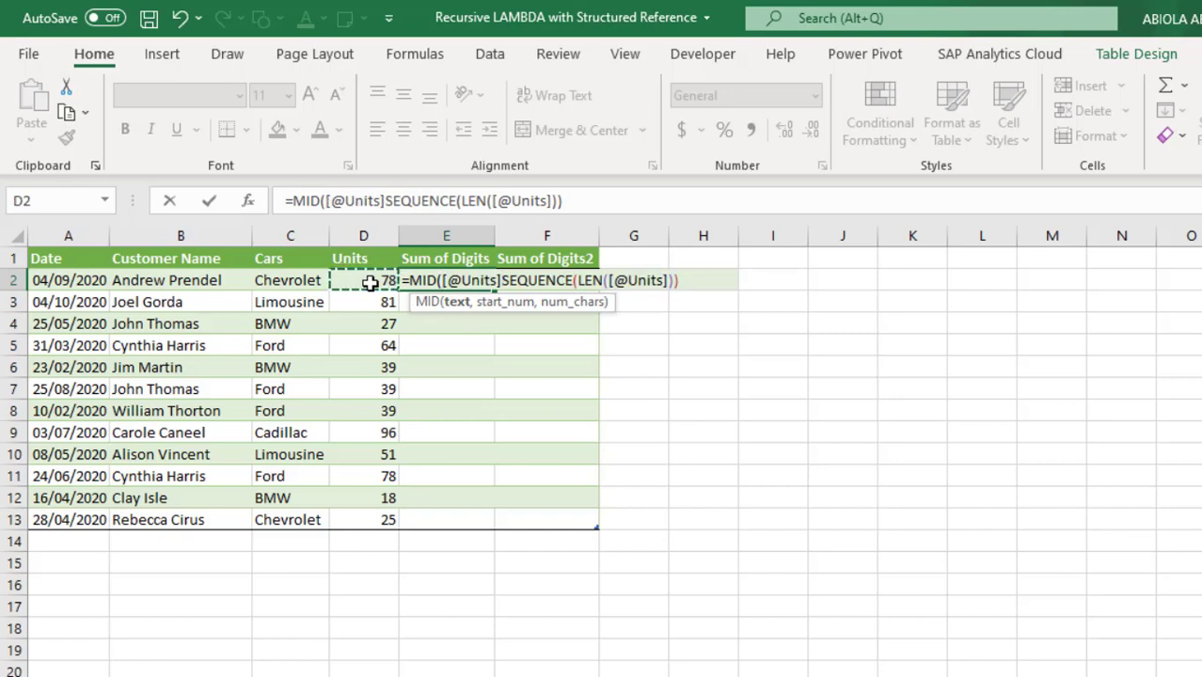
type(",")
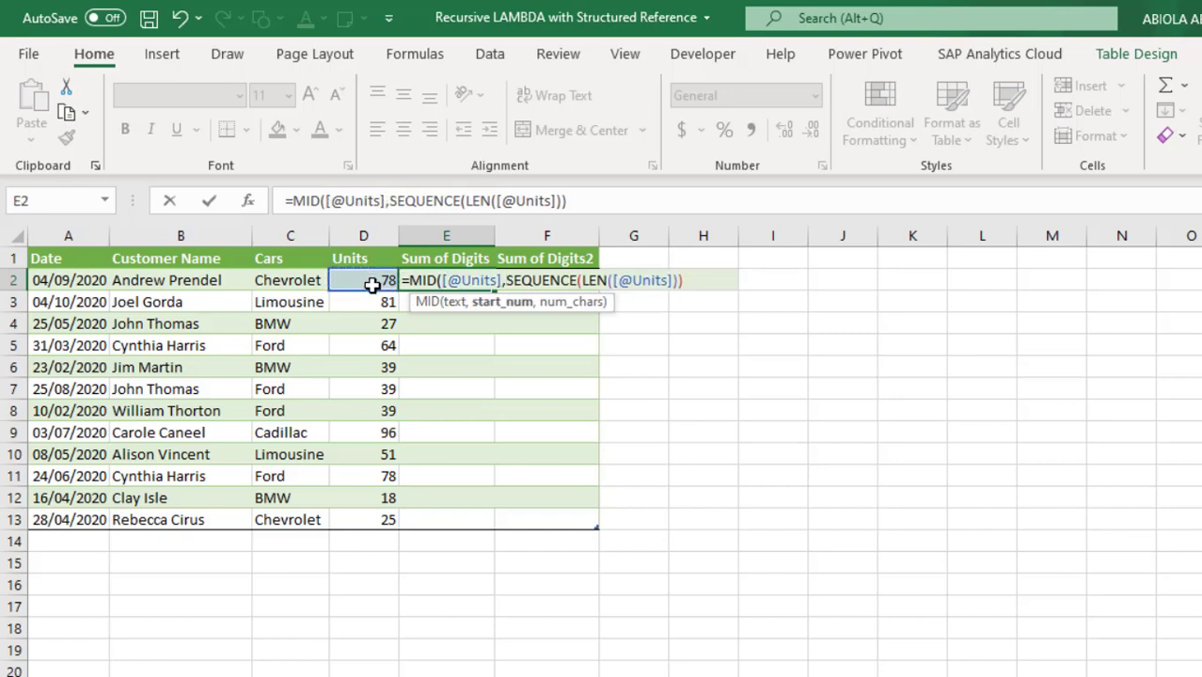
left_click(491, 309)
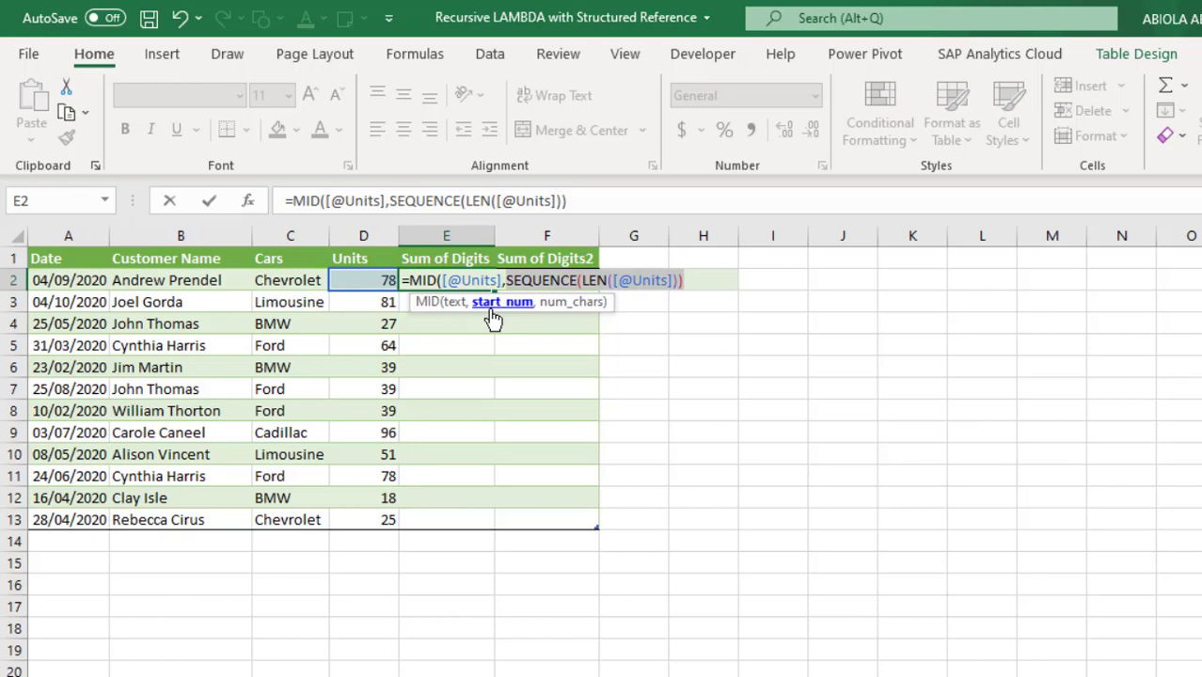
Step: Add length 1 to MID, preview {"7";"8"}, and select the whole formula
left_click(694, 279)
type(",")
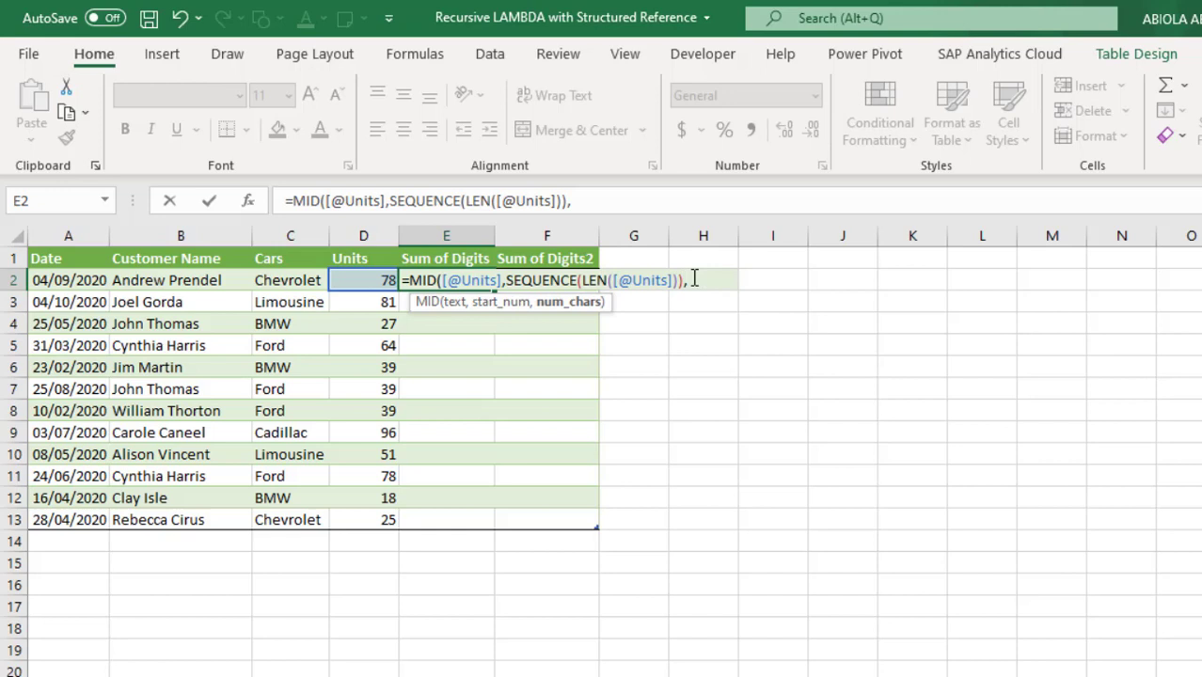
type("1)")
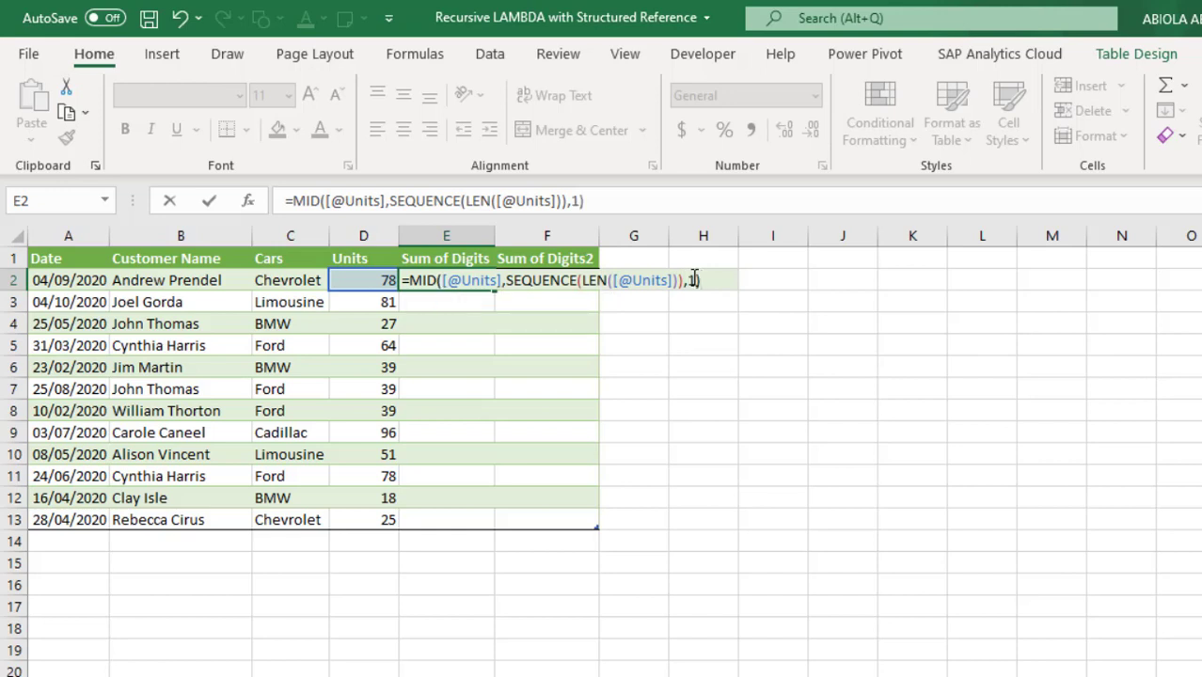
key("F9")
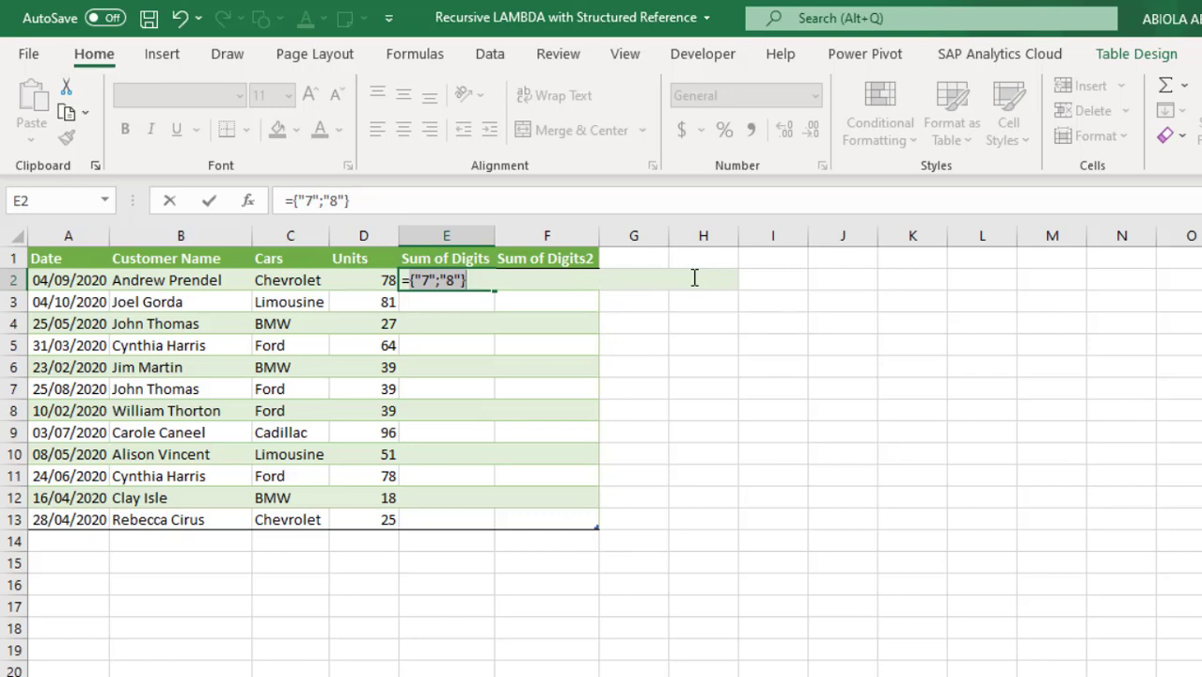
key("ctrl+z")
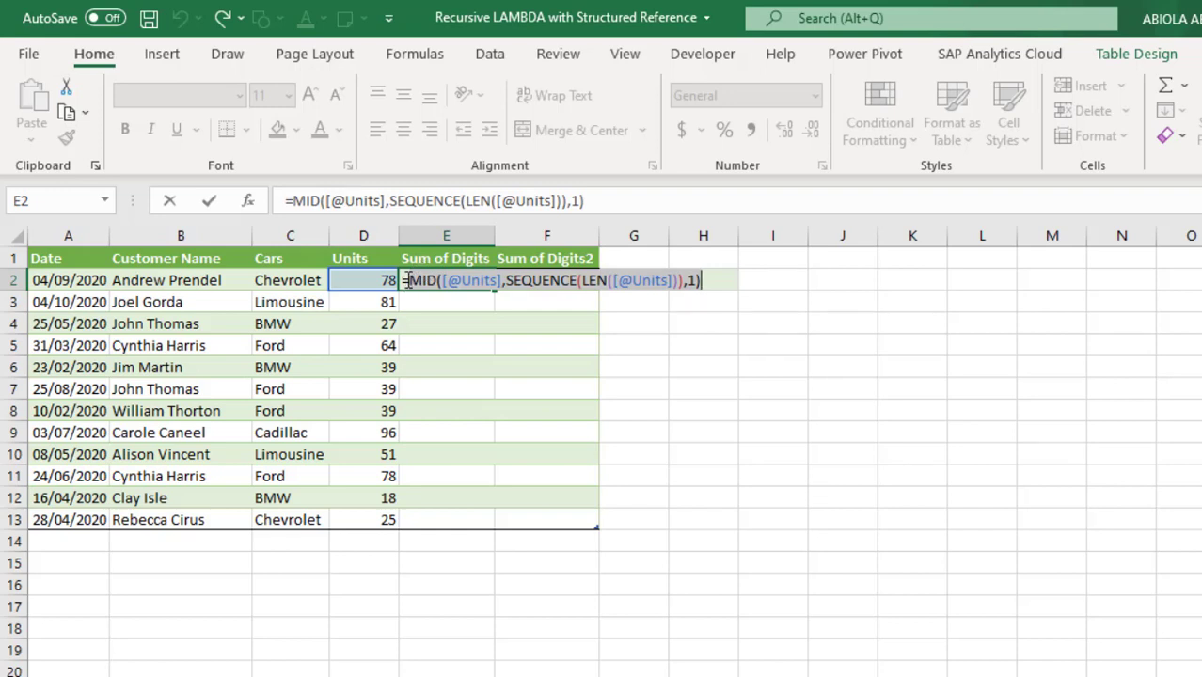
left_click_drag(409, 279, 711, 289)
Step: Wrap the MID expression in VALUE and preview the numeric digits
left_click(411, 281)
type("valu")
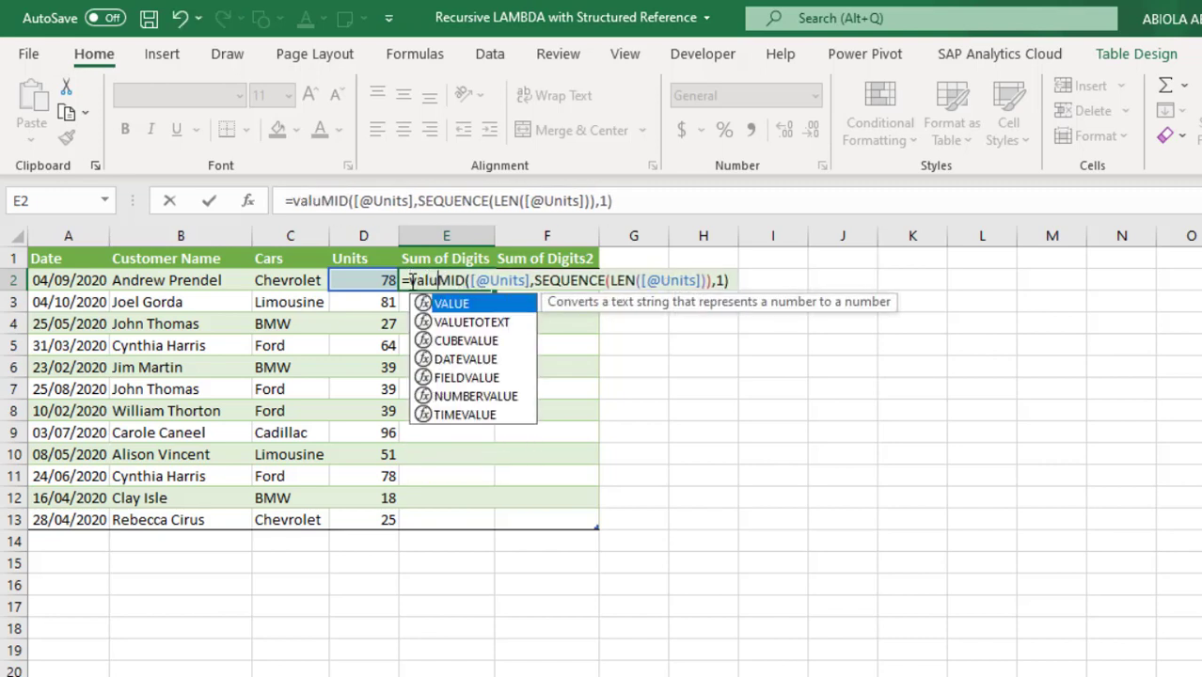
key("Tab")
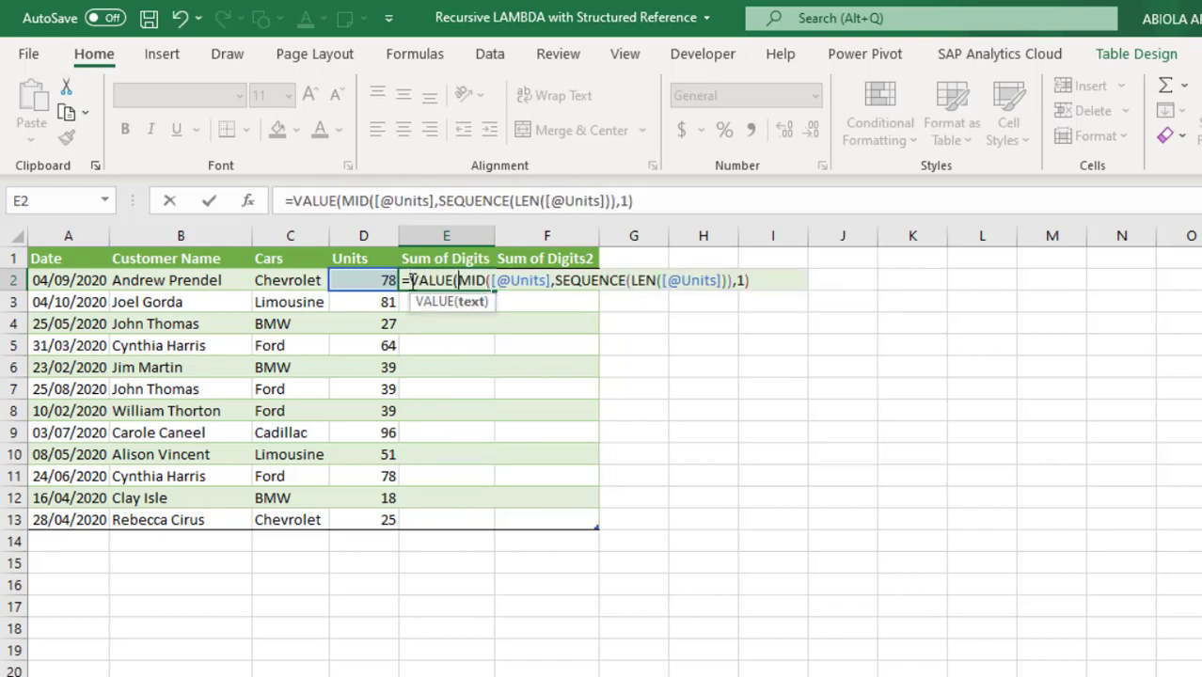
left_click(762, 280)
type(")")
key("F9")
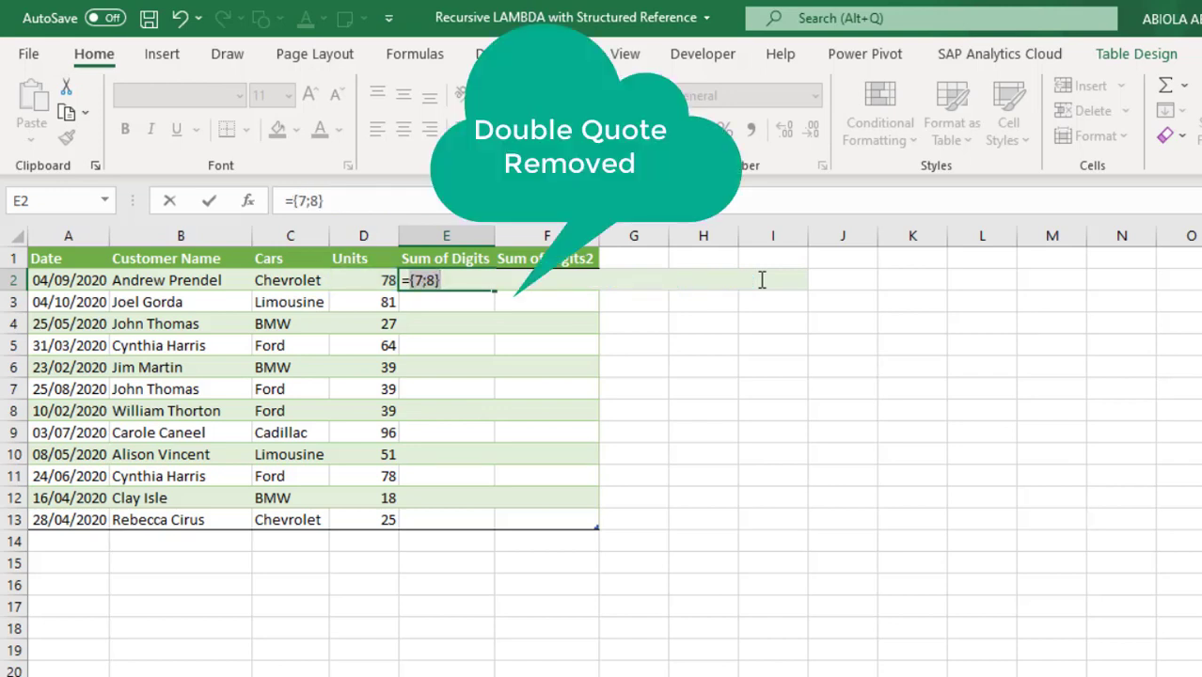
key("ctrl+z")
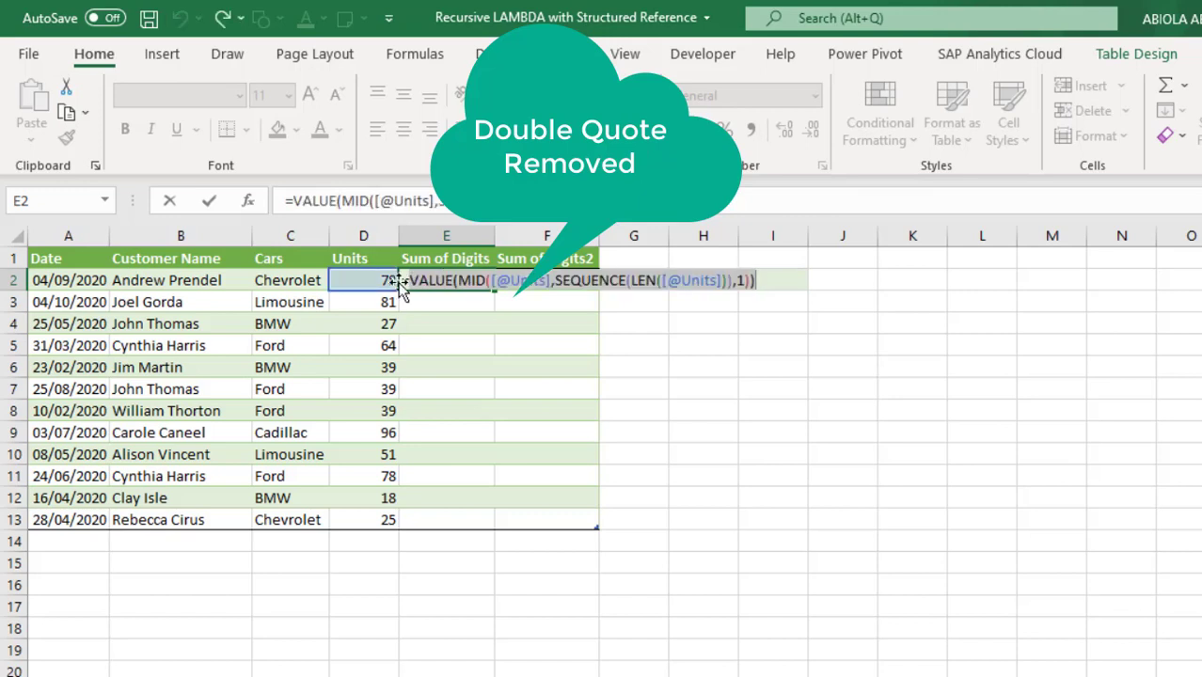
Step: Wrap everything in SUM and preview the result 15 for Units 78
left_click(409, 281)
type("sum")
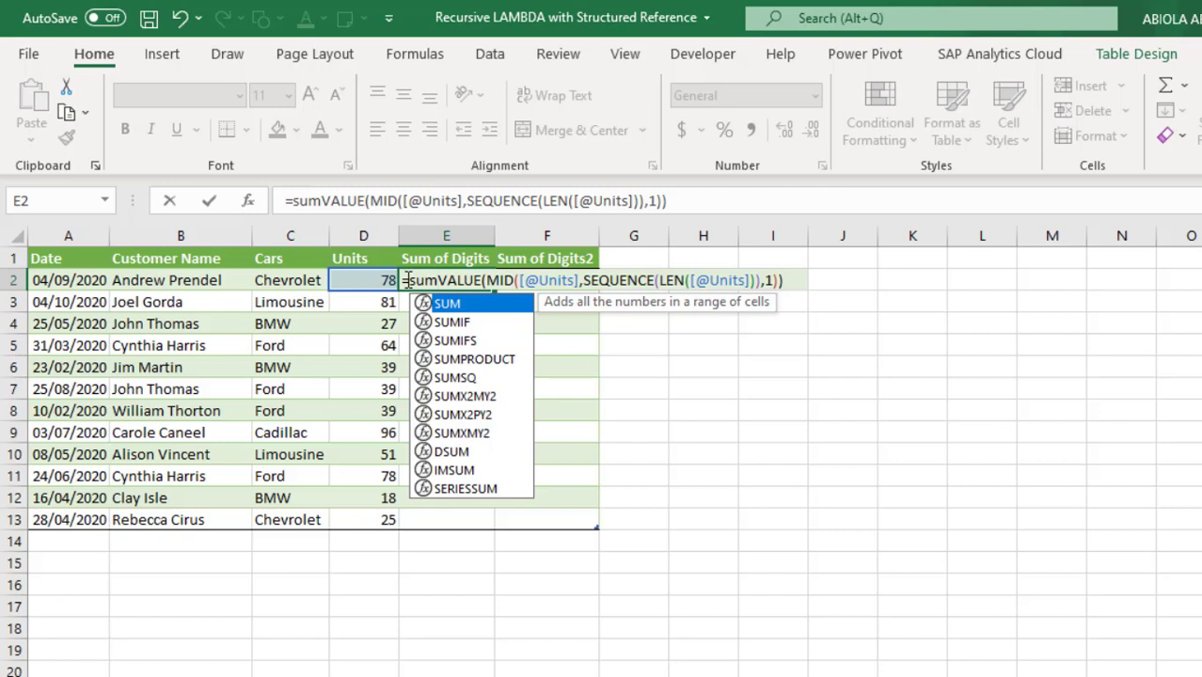
key("Tab")
left_click(799, 280)
type(")")
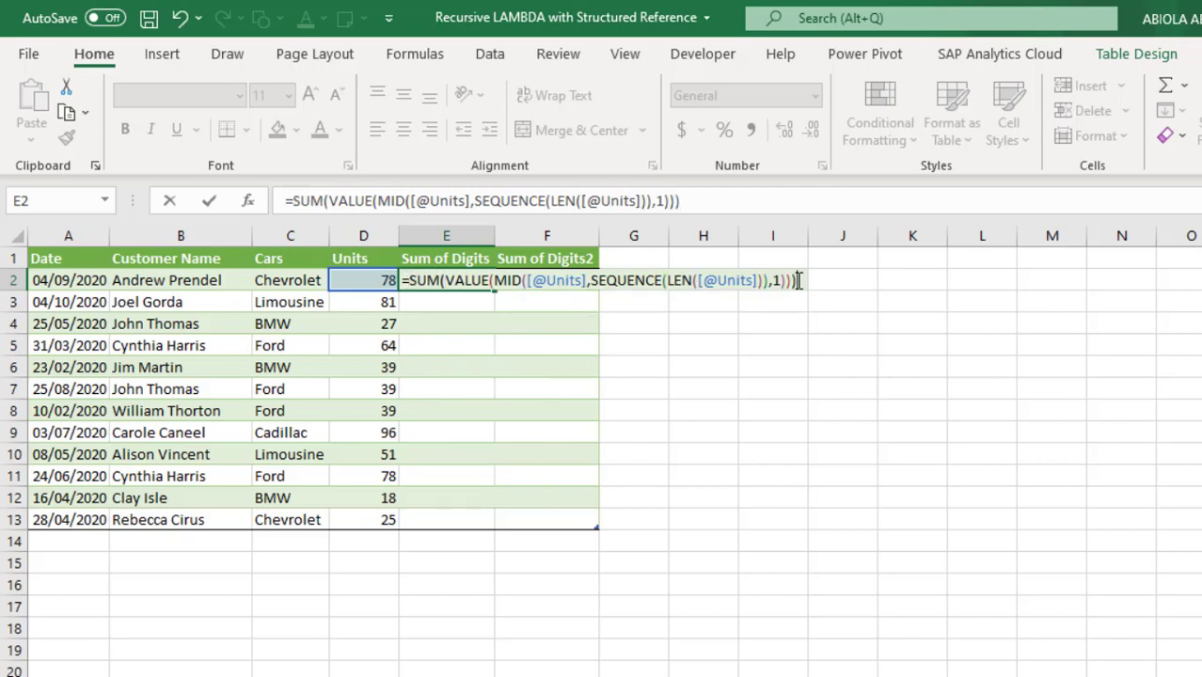
key("F9")
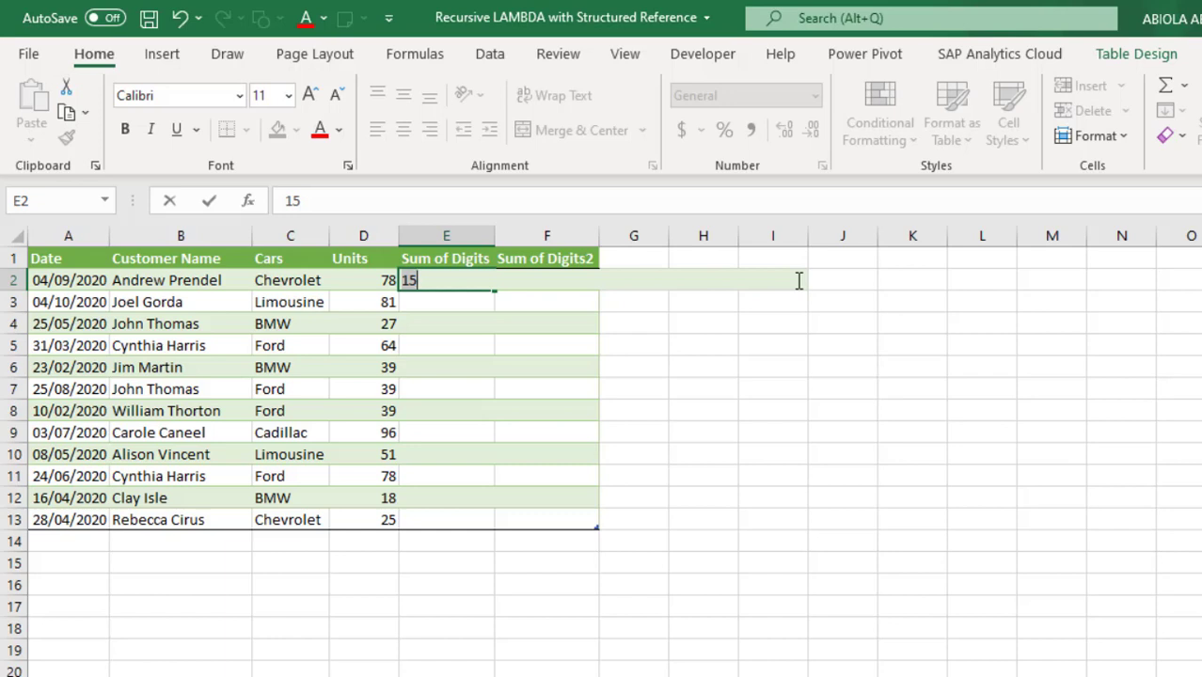
key("ctrl+z")
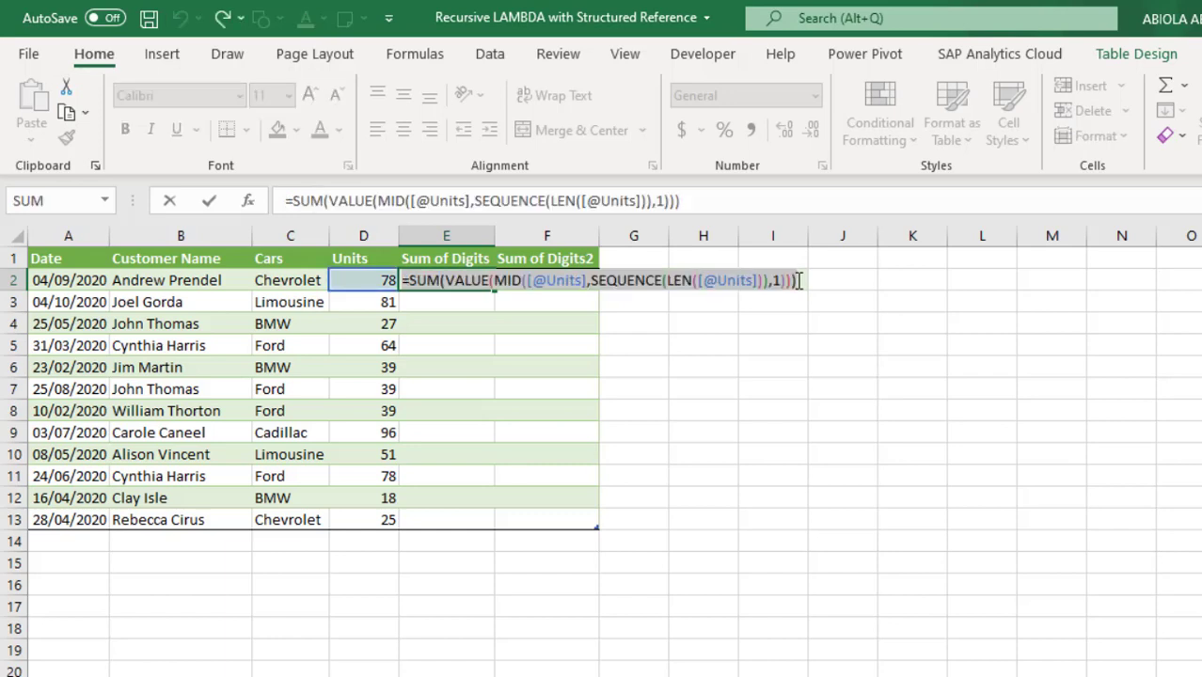
Step: Commit the digit-sum formula down the column and check totals like 15 for 78 and 9 for 81
key("ctrl+Return")
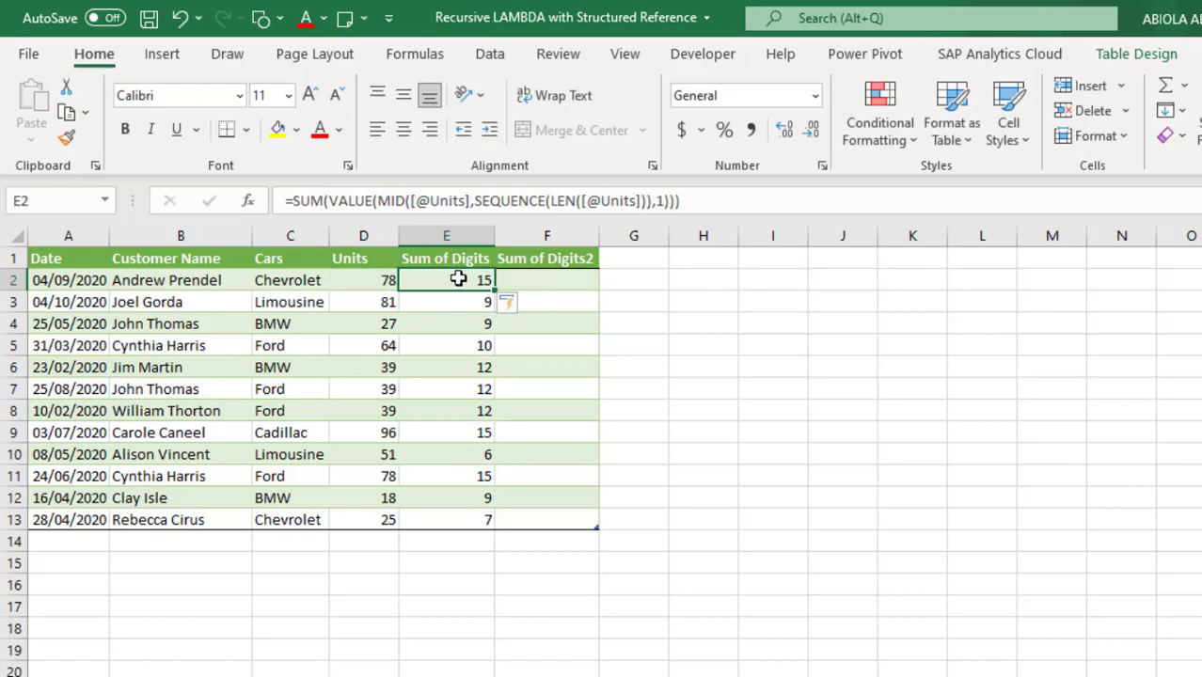
left_click_drag(462, 277, 446, 524)
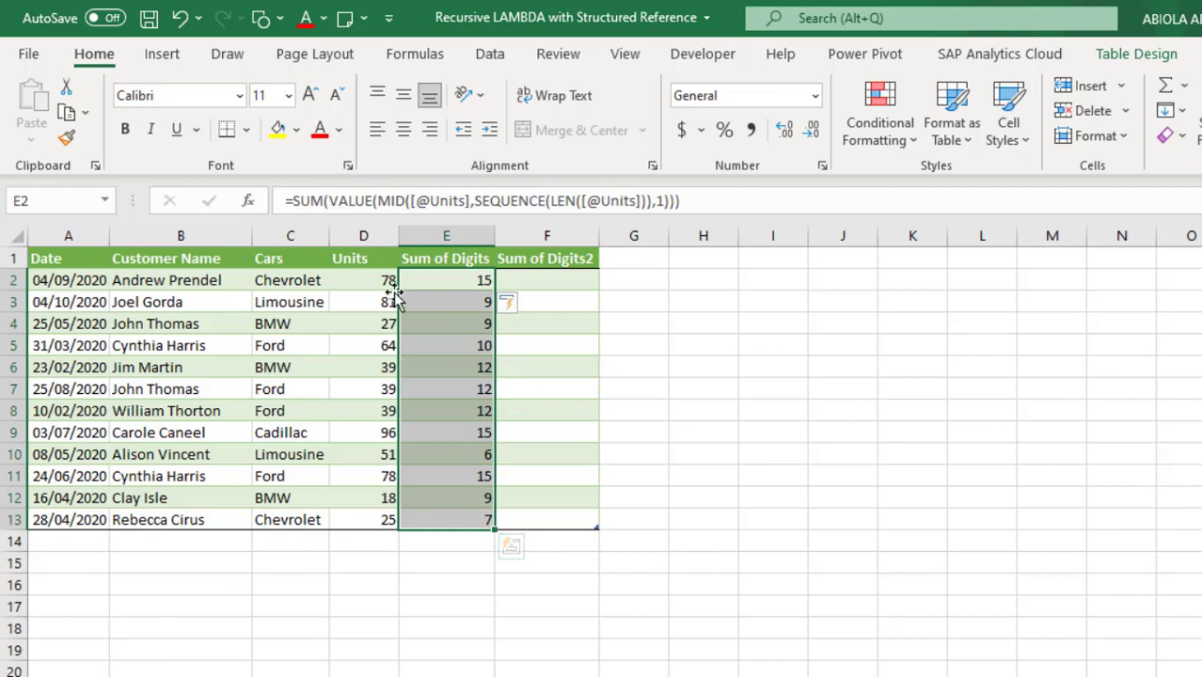
left_click_drag(388, 287, 387, 286)
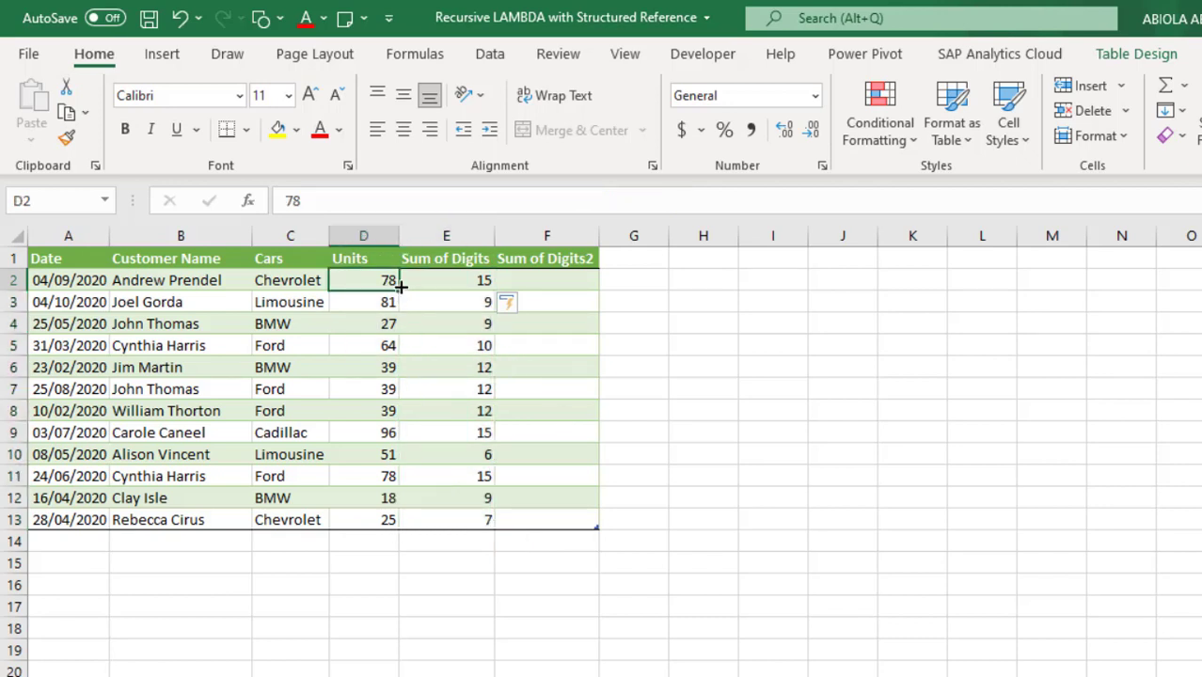
left_click(416, 280)
left_click(375, 298)
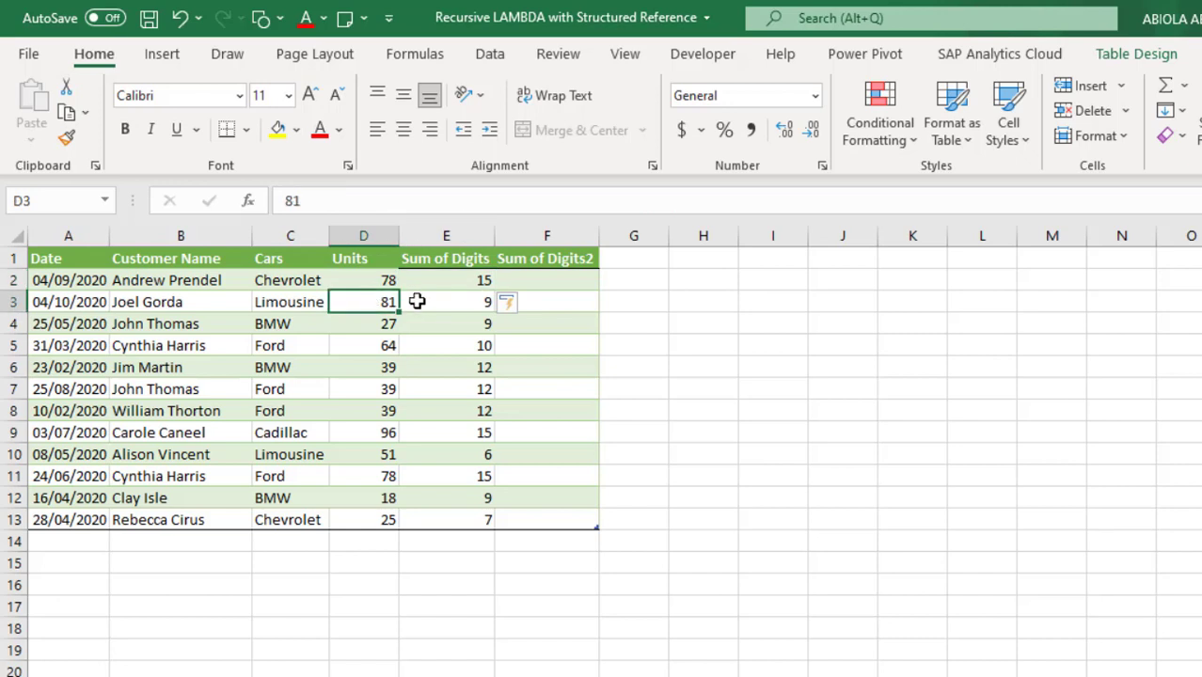
left_click(416, 302)
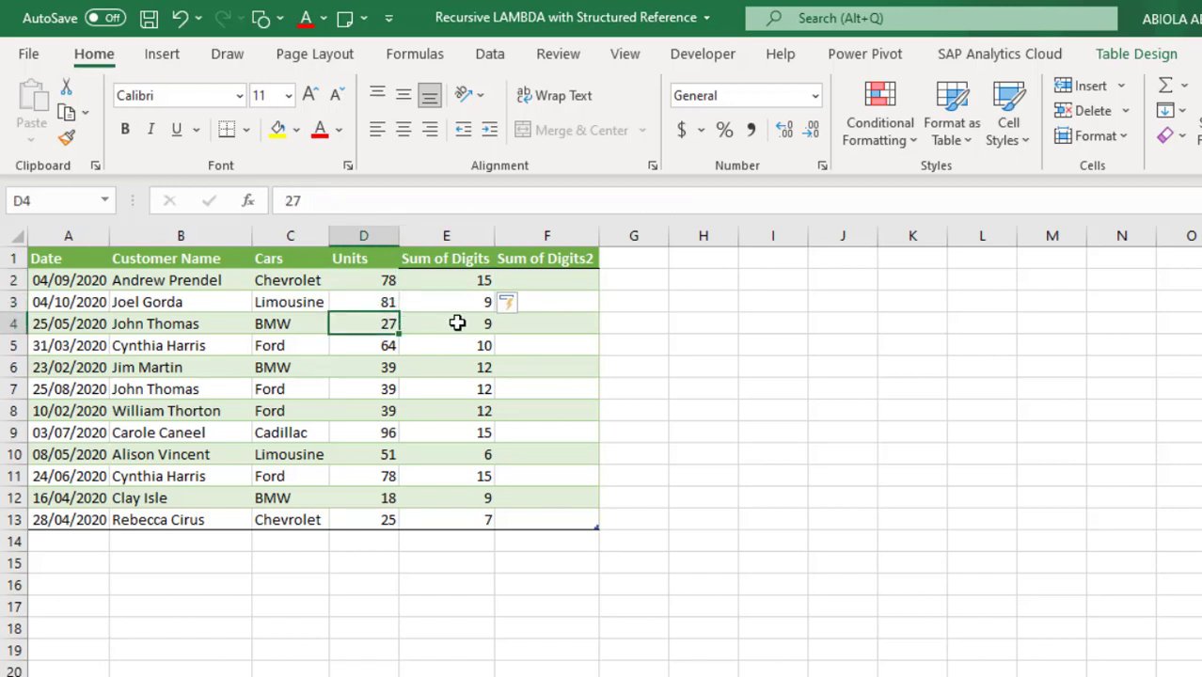
left_click(467, 326)
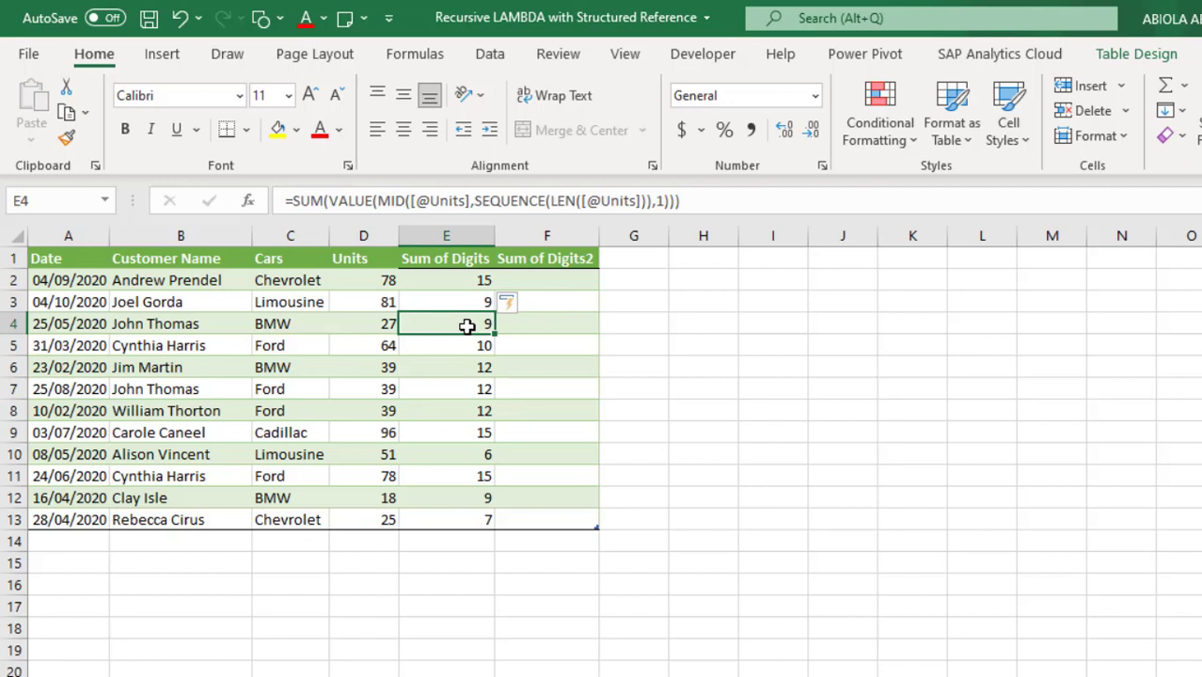
left_click_drag(733, 201, 293, 233)
key("ctrl+c")
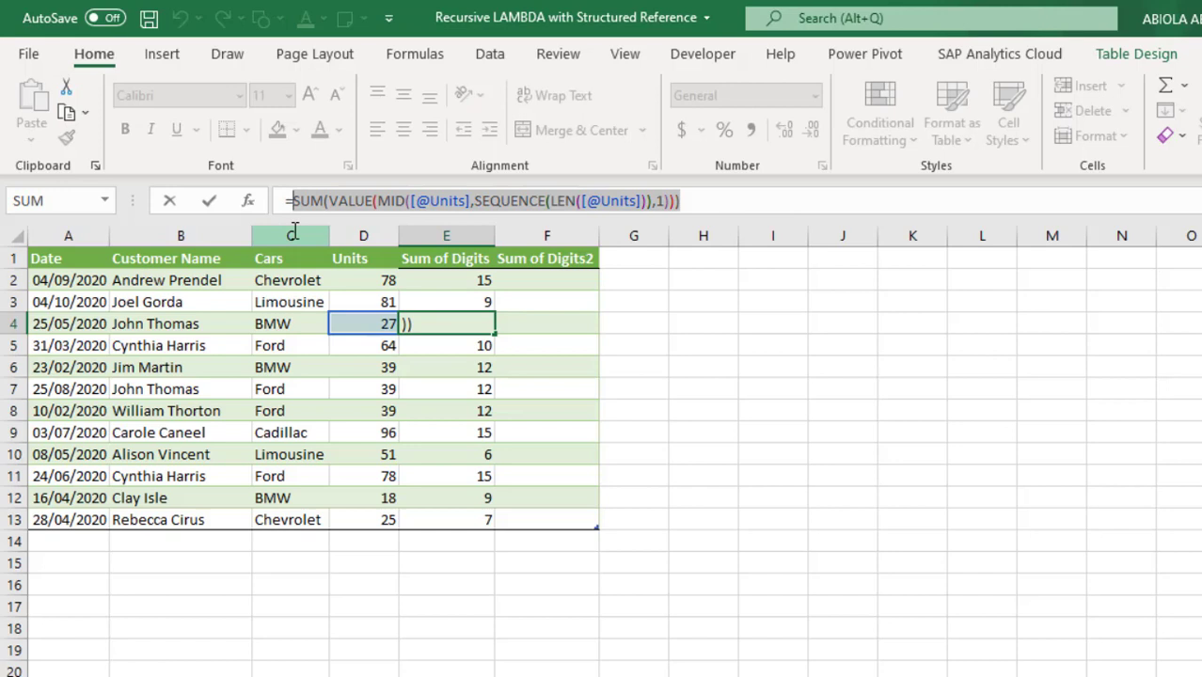
key("Escape")
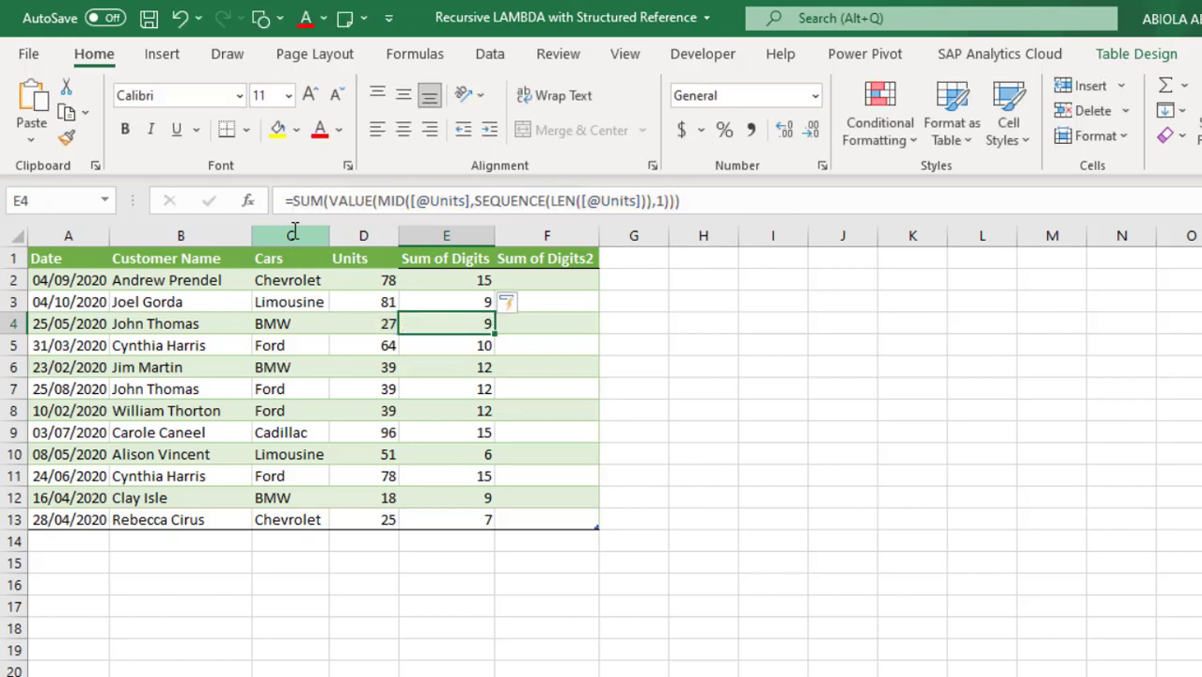
Step: Start =LAMBDA(myValue, in F2 and paste the SUM digit formula after it
left_click(571, 280)
type("=la")
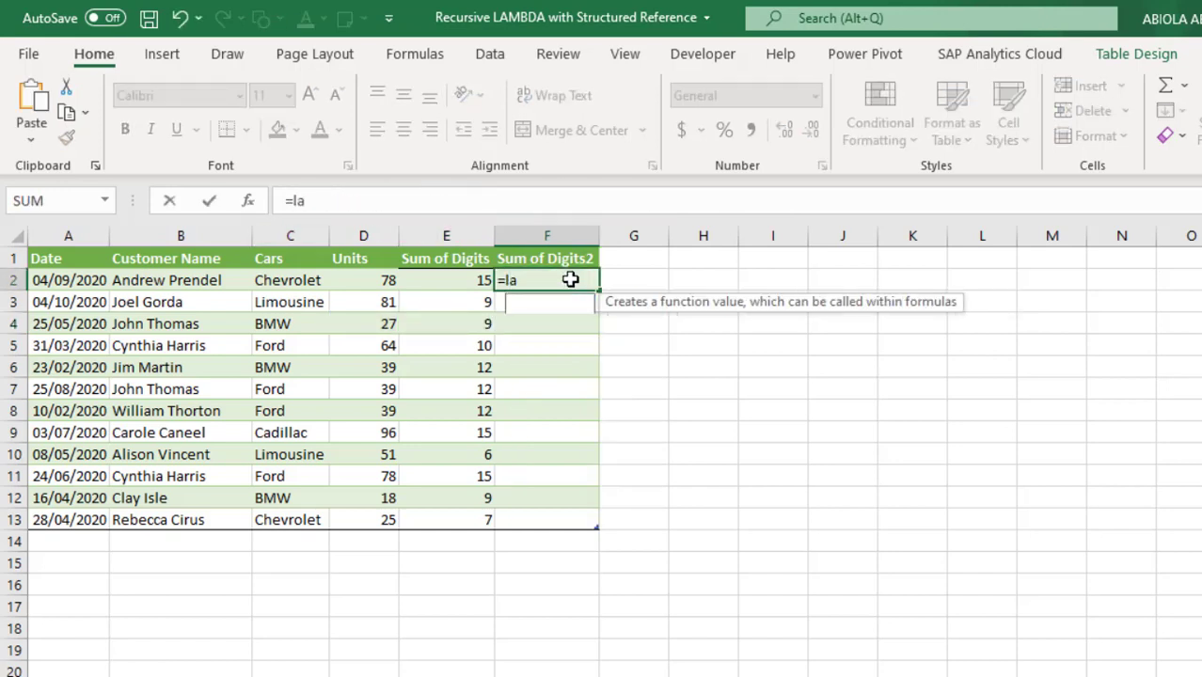
type("m")
key("Tab")
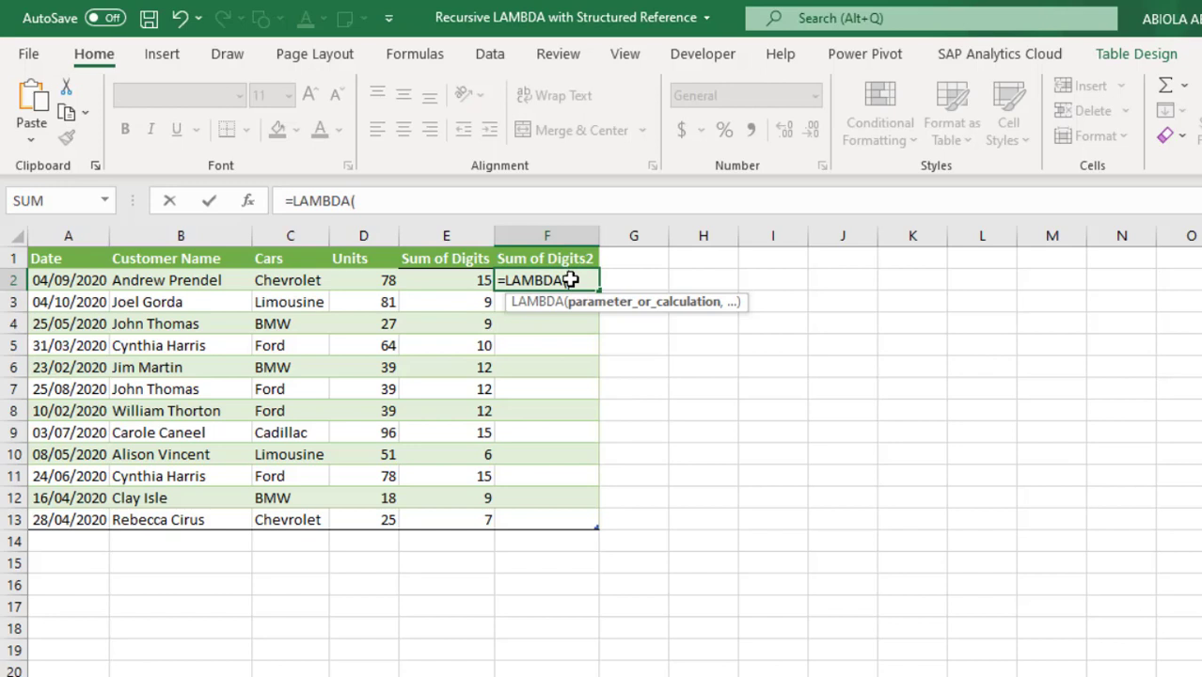
type("myVa")
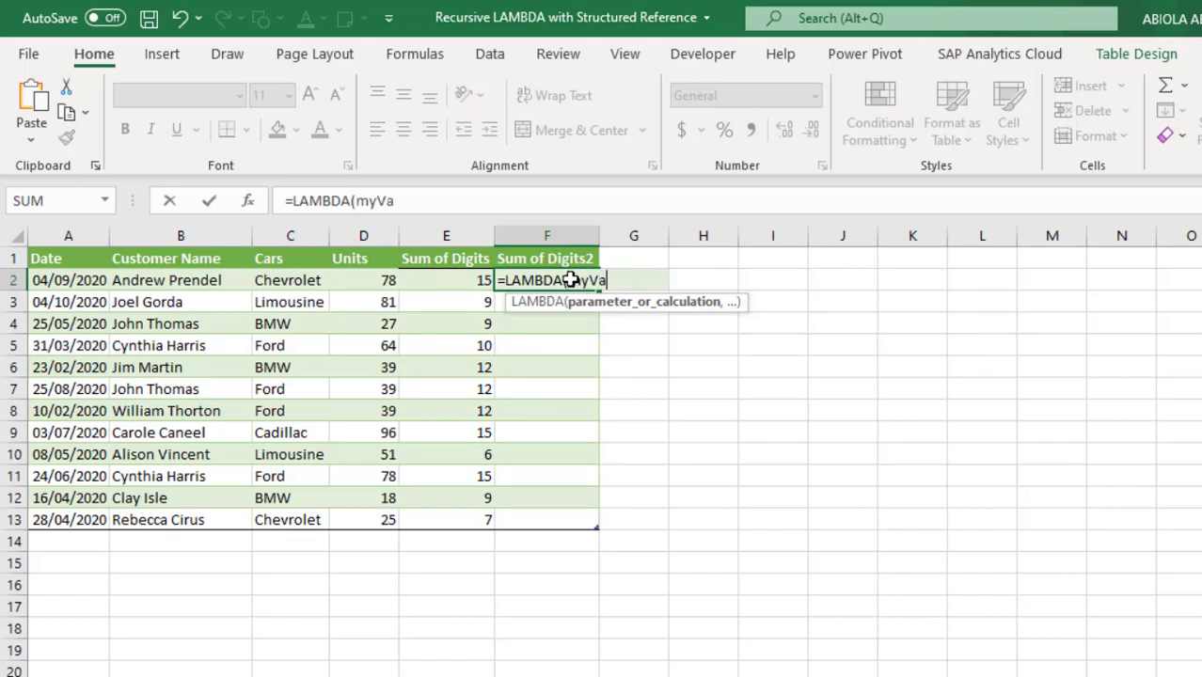
type("lue,")
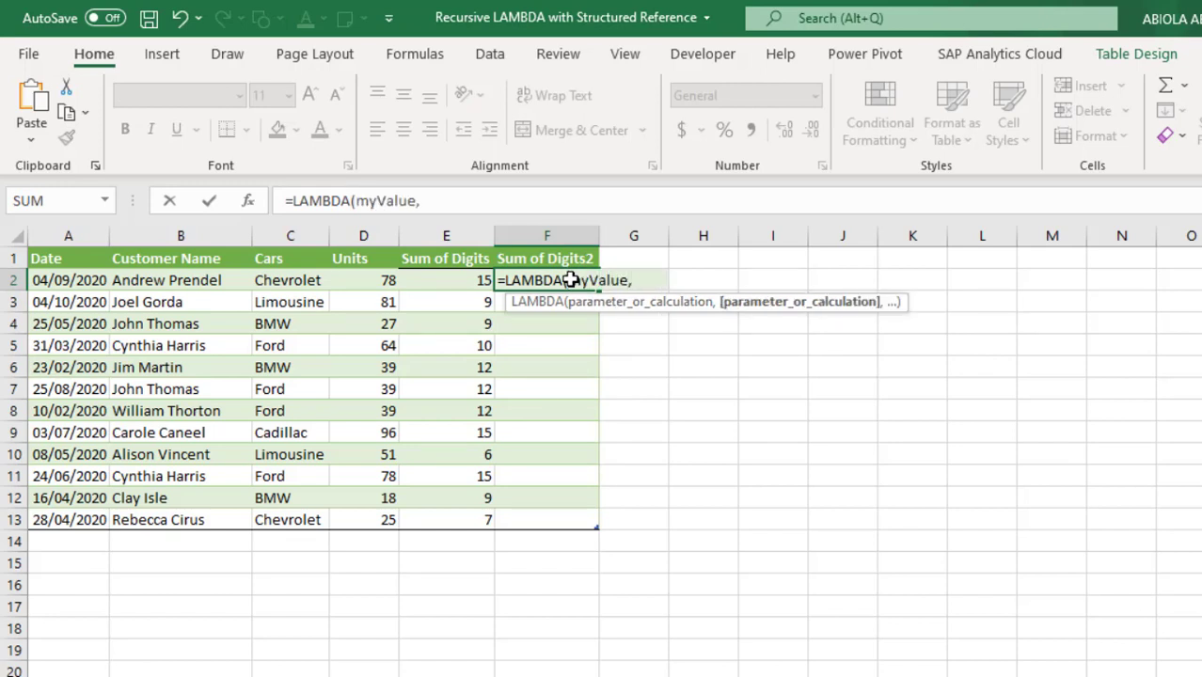
key("ctrl+v")
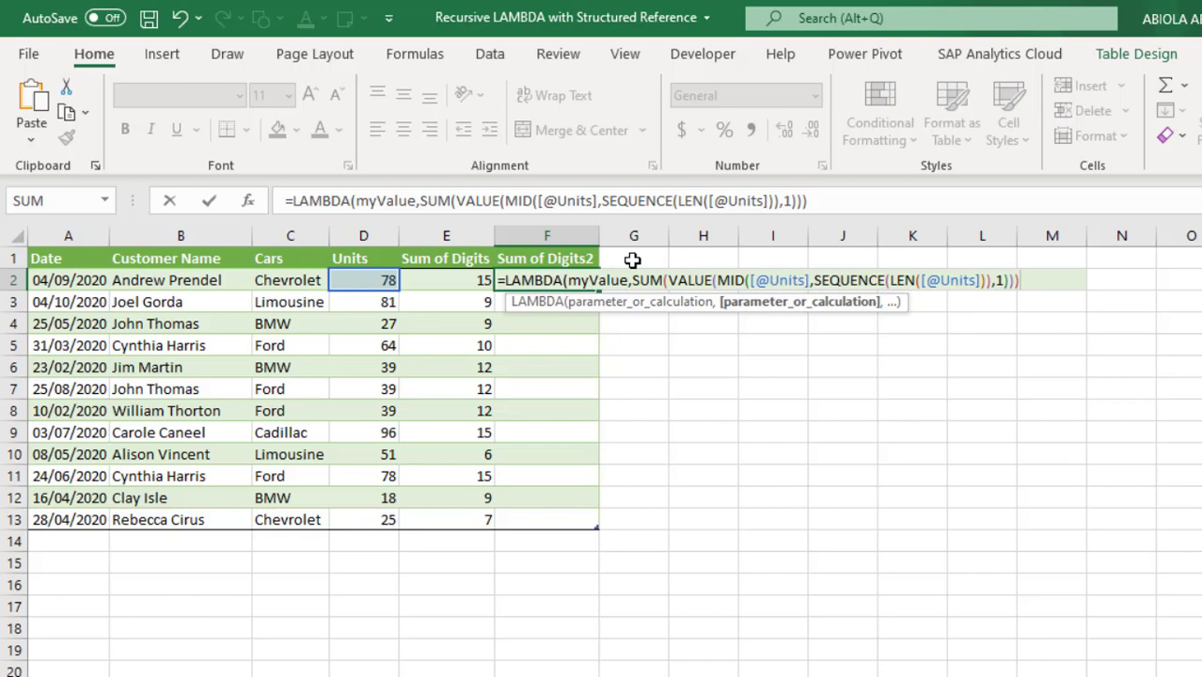
left_click(770, 280)
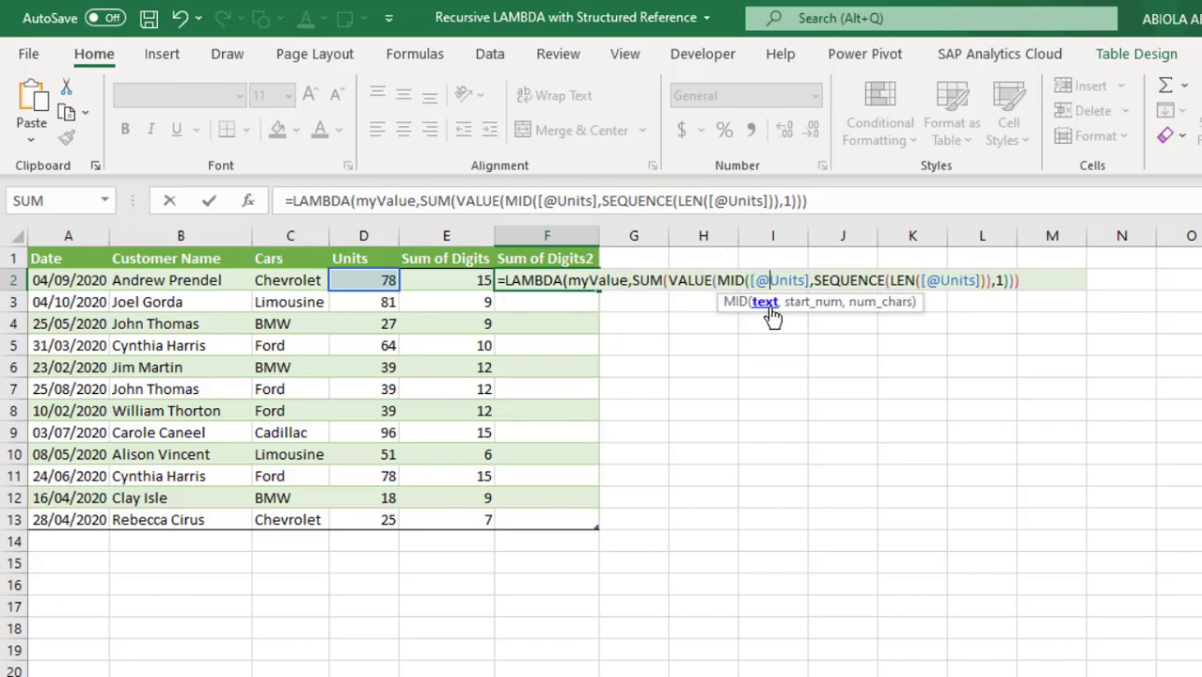
left_click(768, 305)
type("myValue")
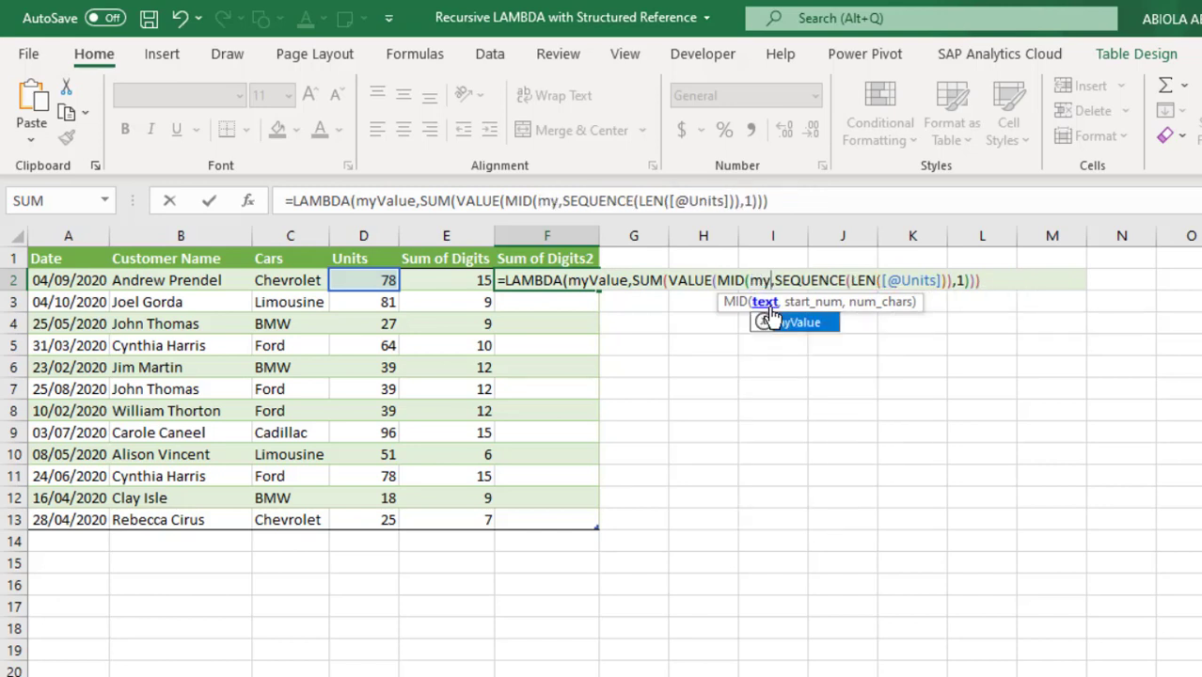
left_click(957, 282)
left_click(940, 304)
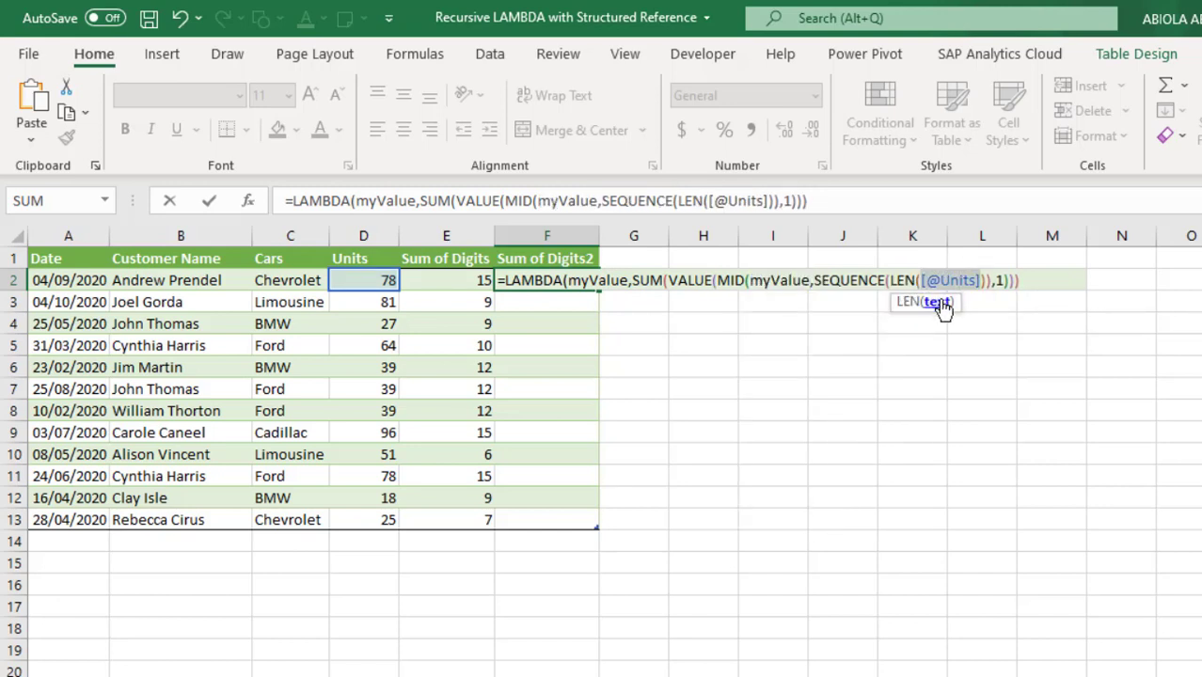
type("myValue")
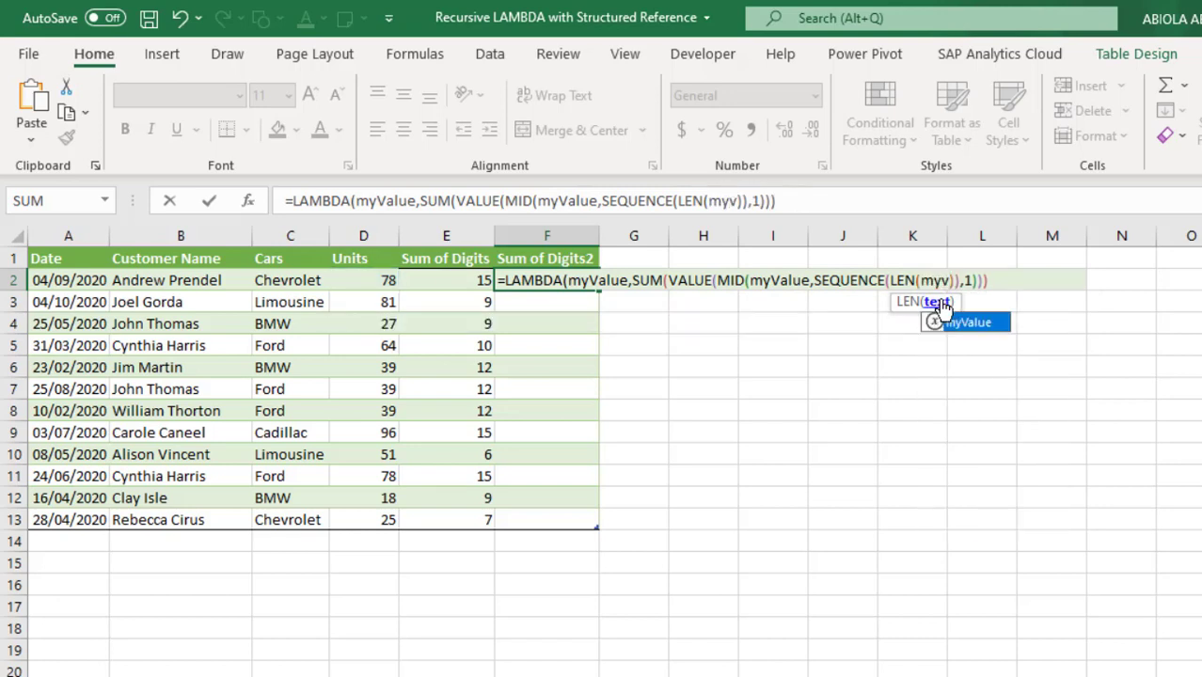
Step: Close the LAMBDA, commit it (showing #CALC!), and select F2's formula text
left_click(1039, 279)
type(")")
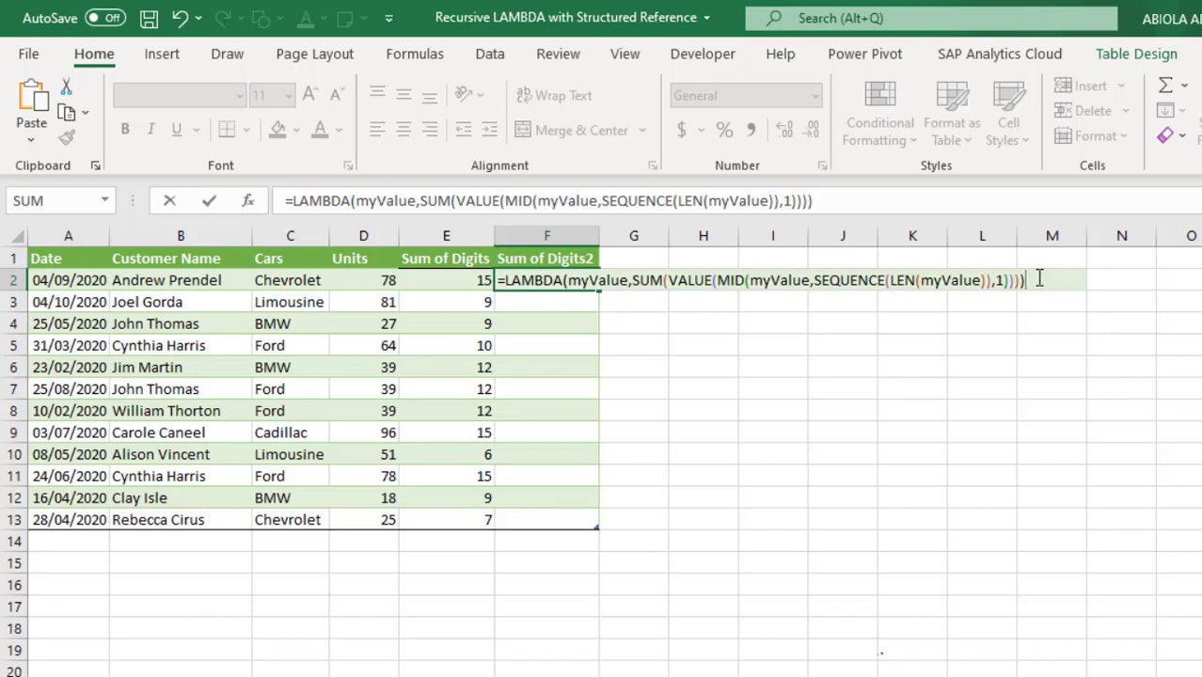
key("ctrl+Return")
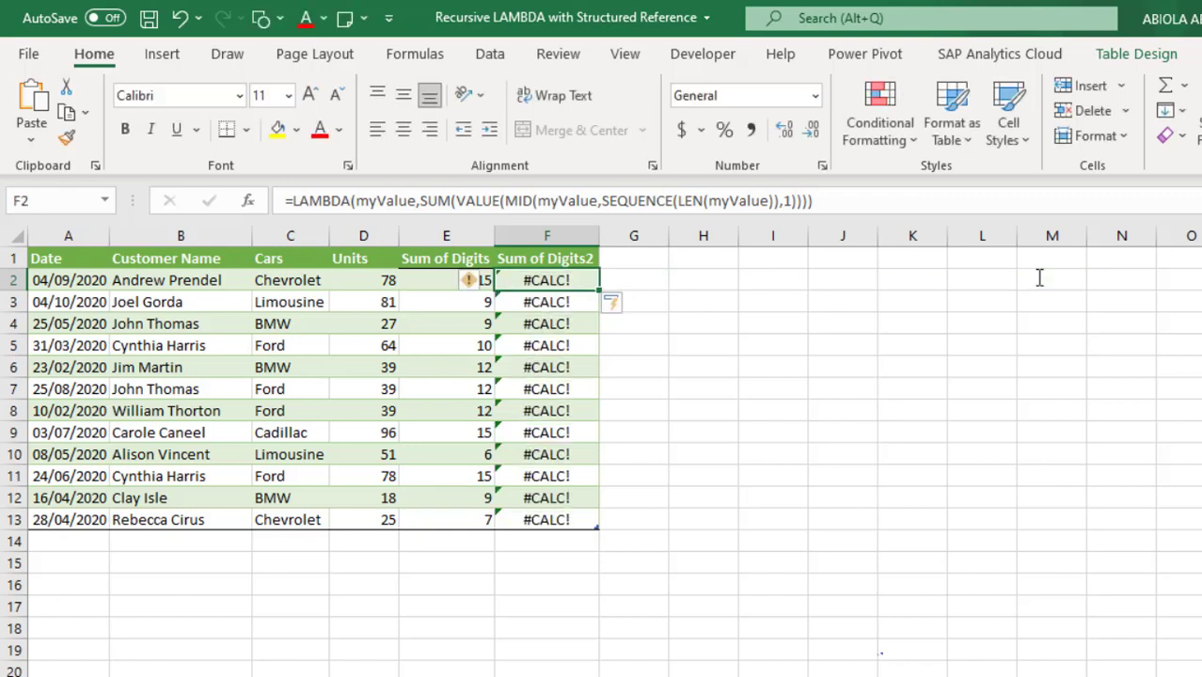
key("F2")
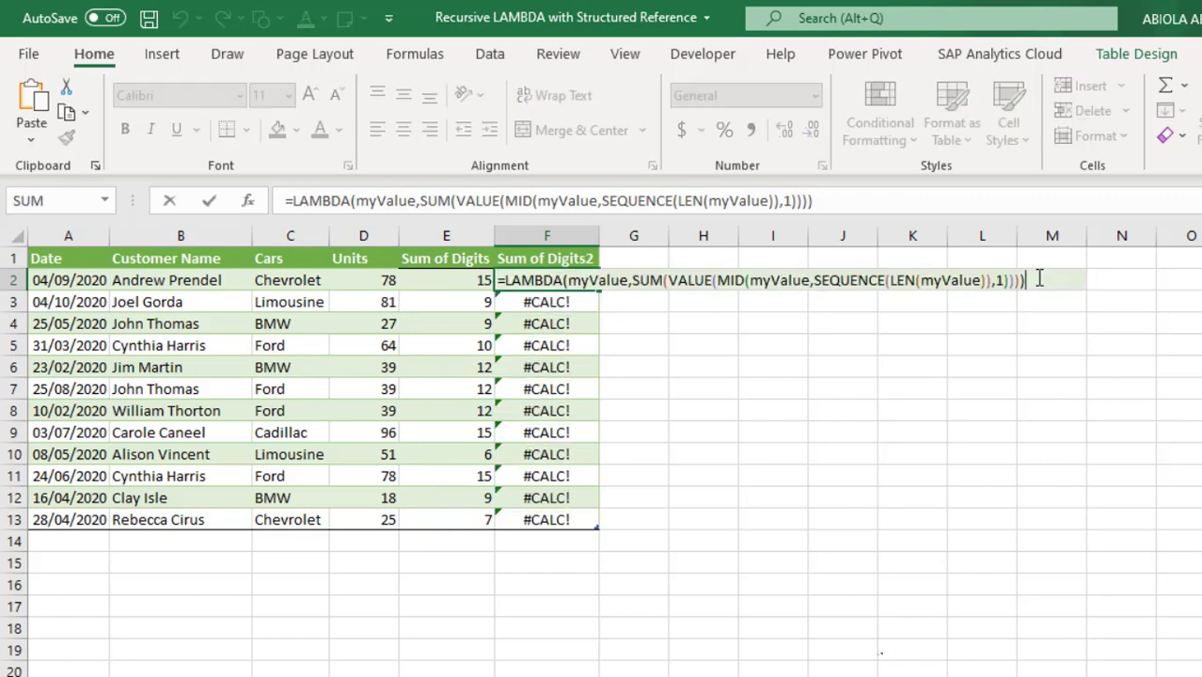
key("shift+Home")
key("ctrl+c")
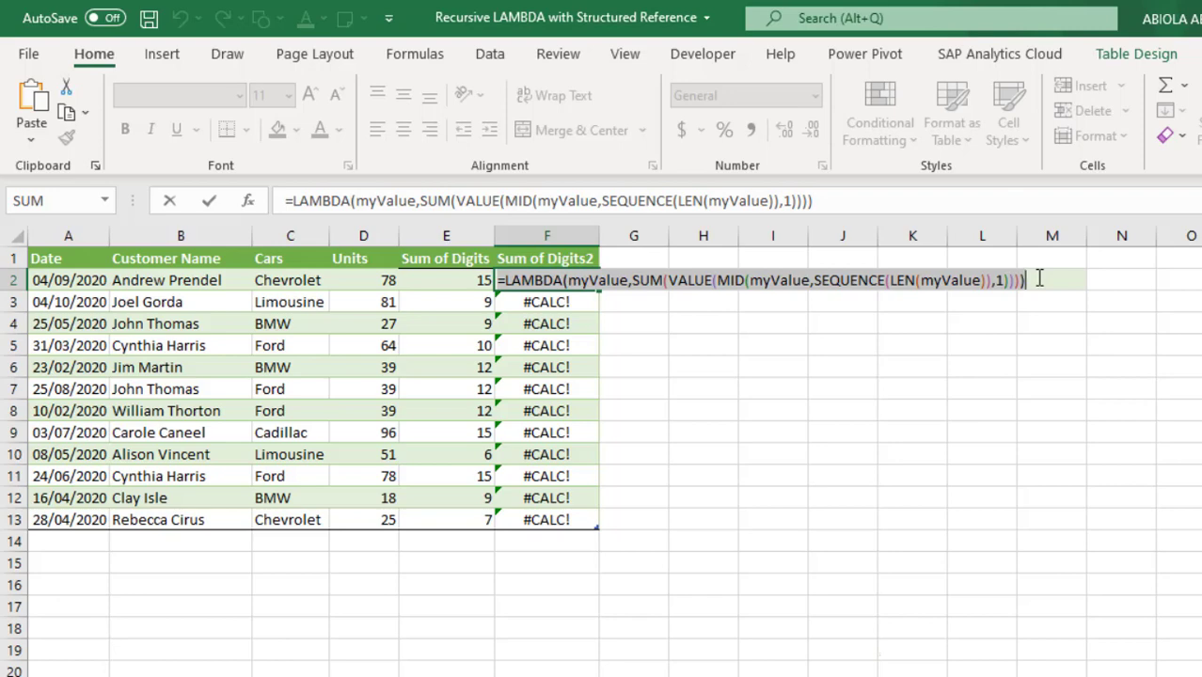
key("ctrl+Return")
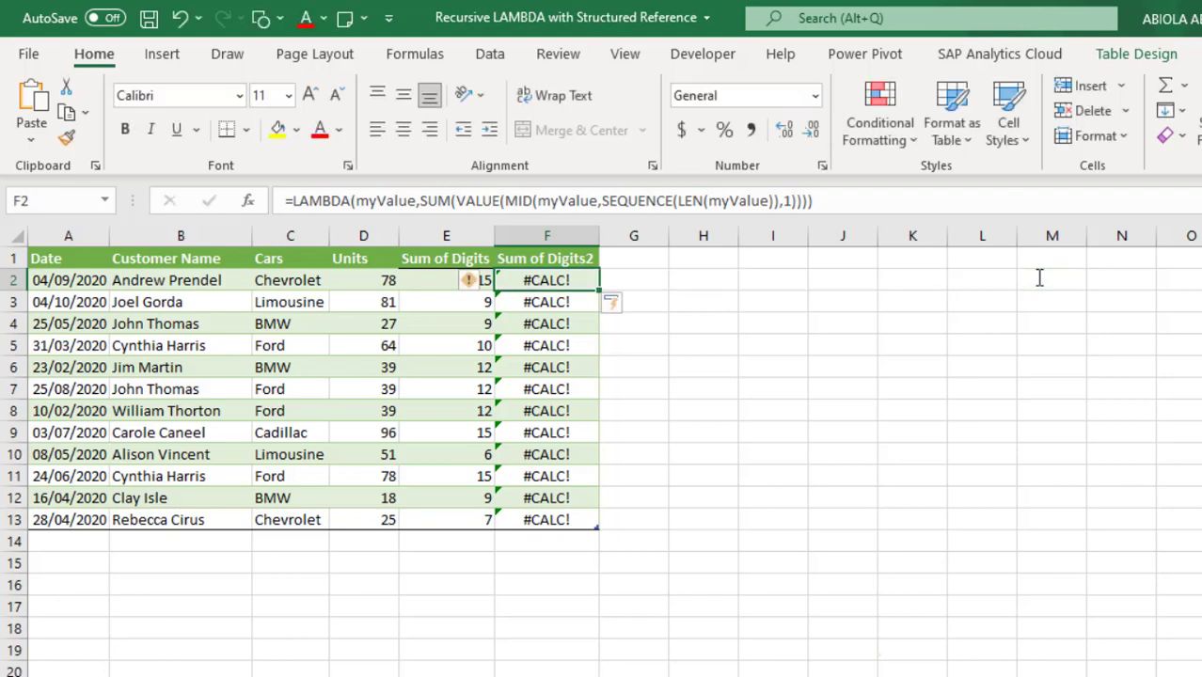
Step: Define the workbook name SumMyValue referring to the pasted LAMBDA, then select F2:F13
key("ctrl+F3")
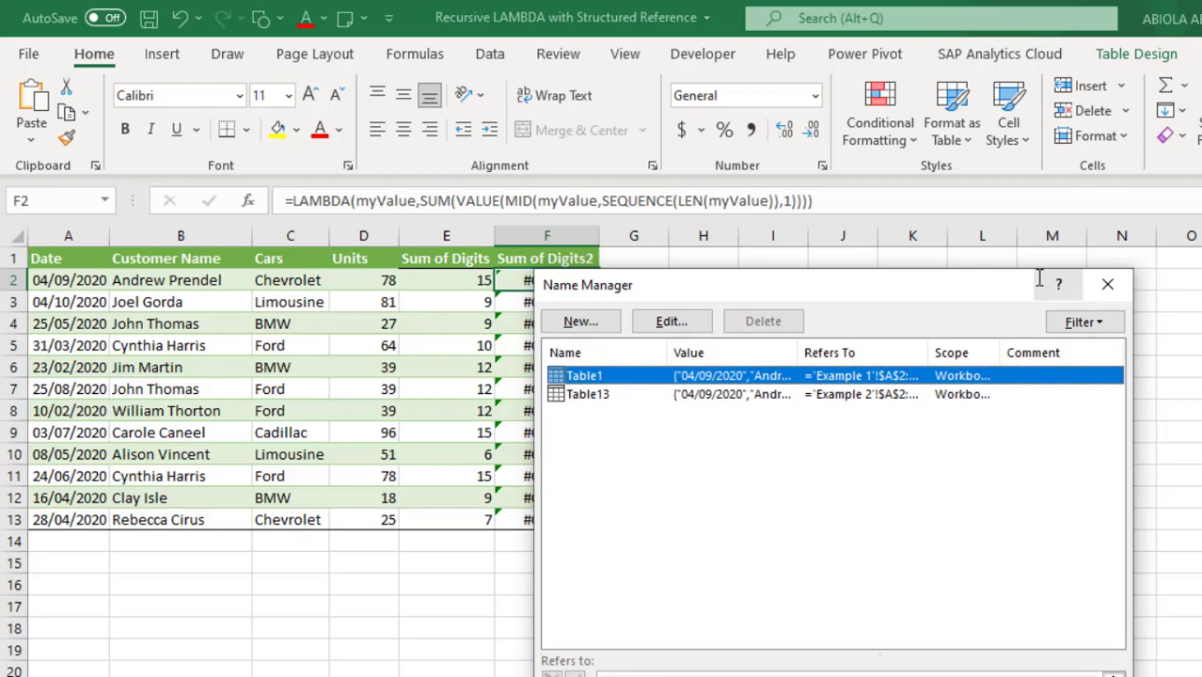
left_click(569, 323)
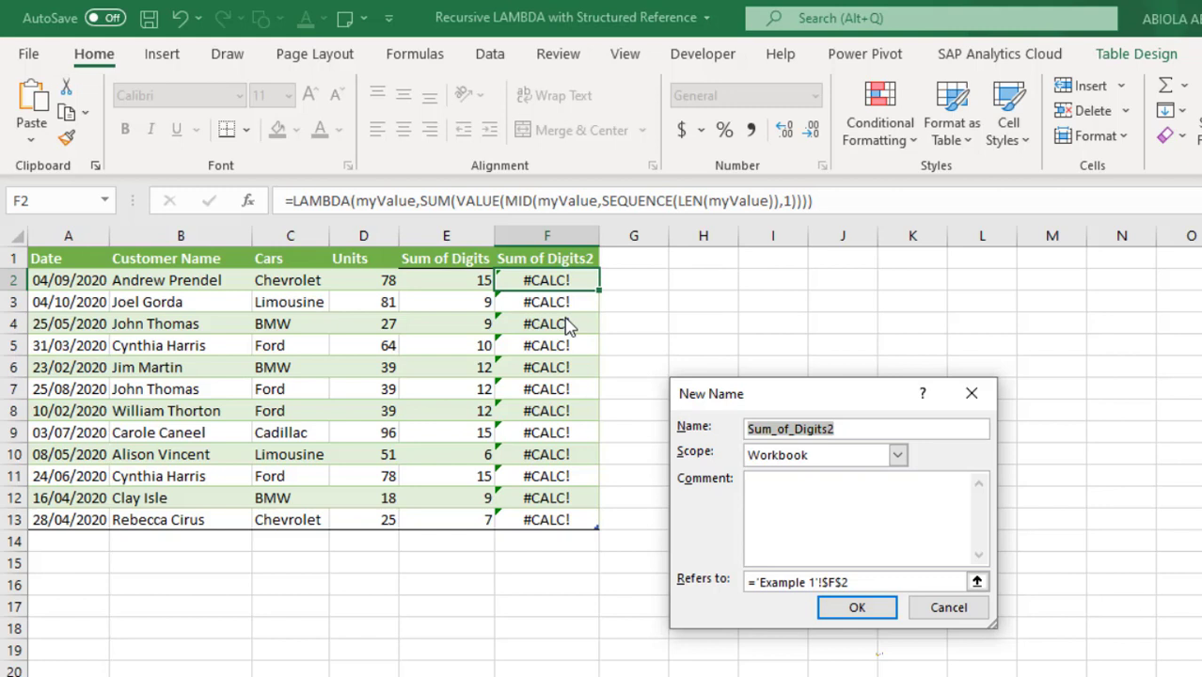
type("Sum")
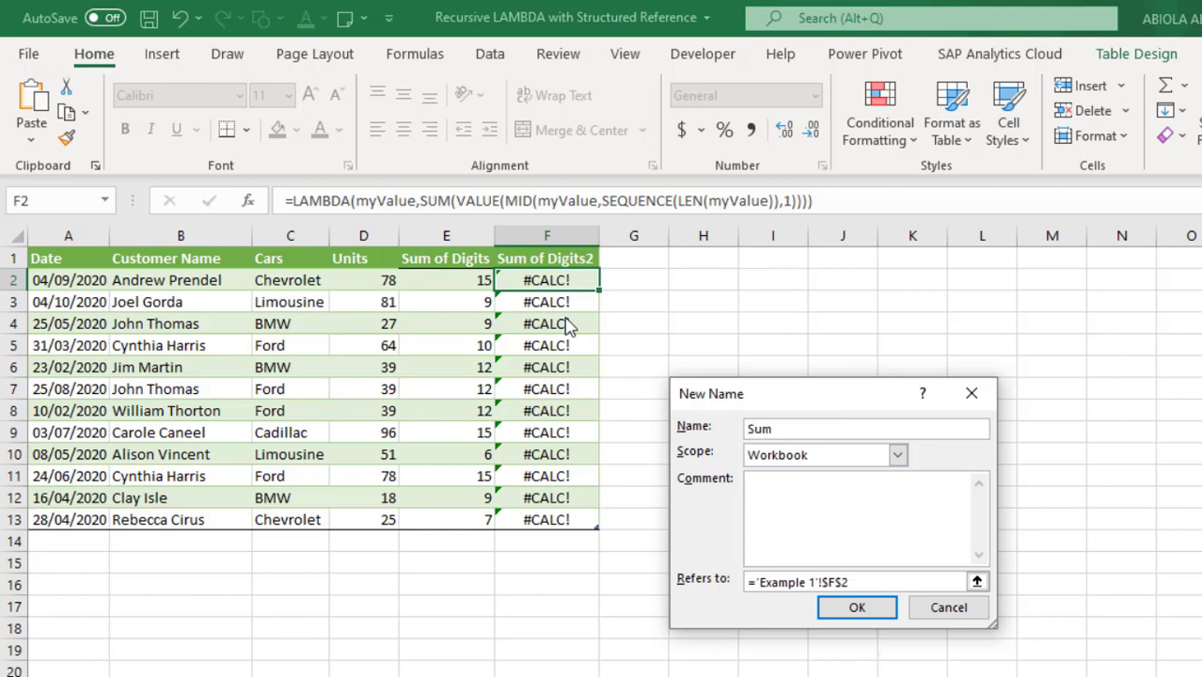
type("MyValue")
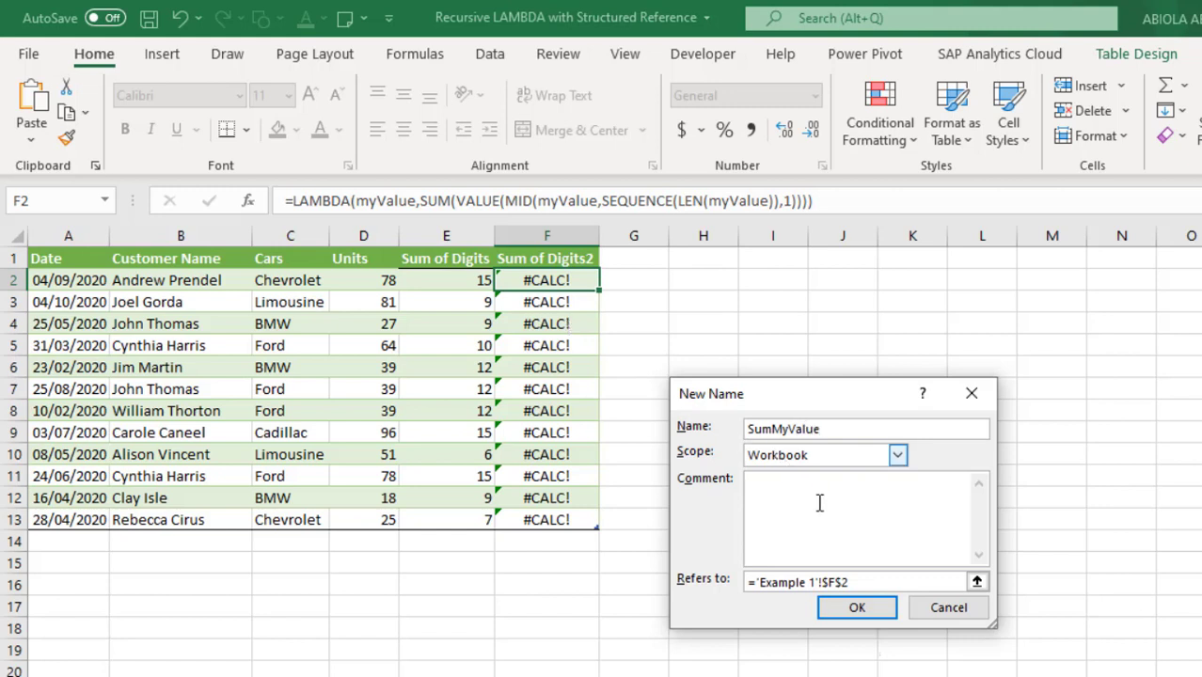
left_click(773, 577)
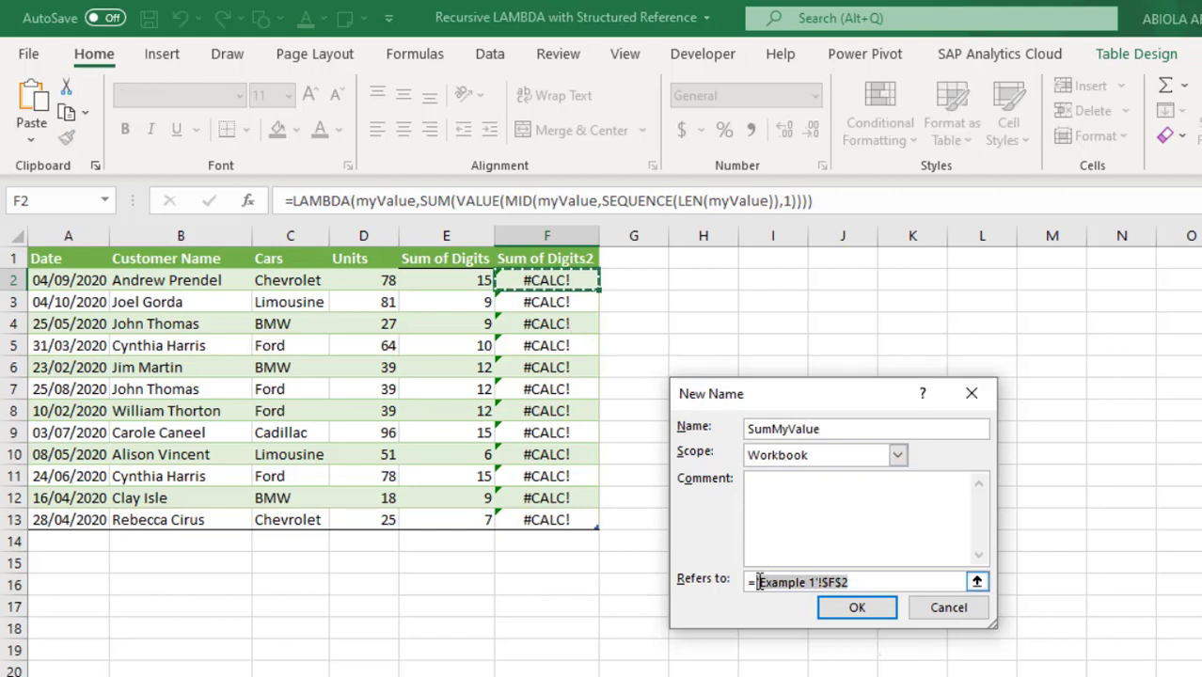
key("BackSpace")
key("ctrl+v")
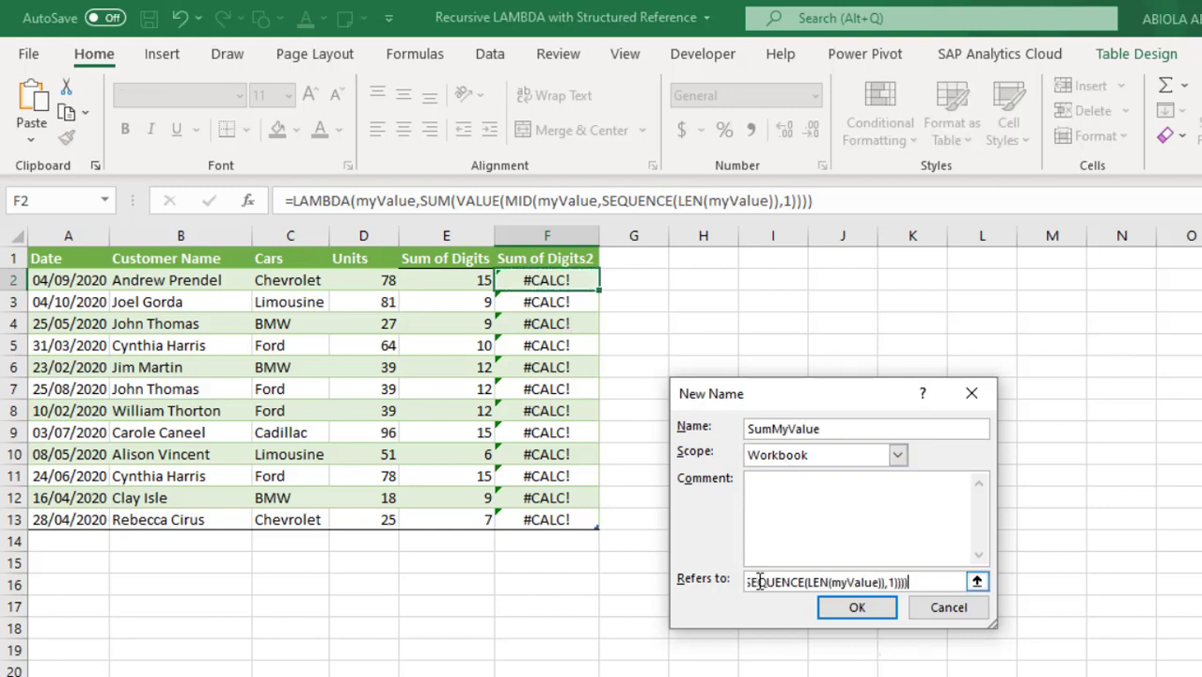
left_click(856, 607)
key("Escape")
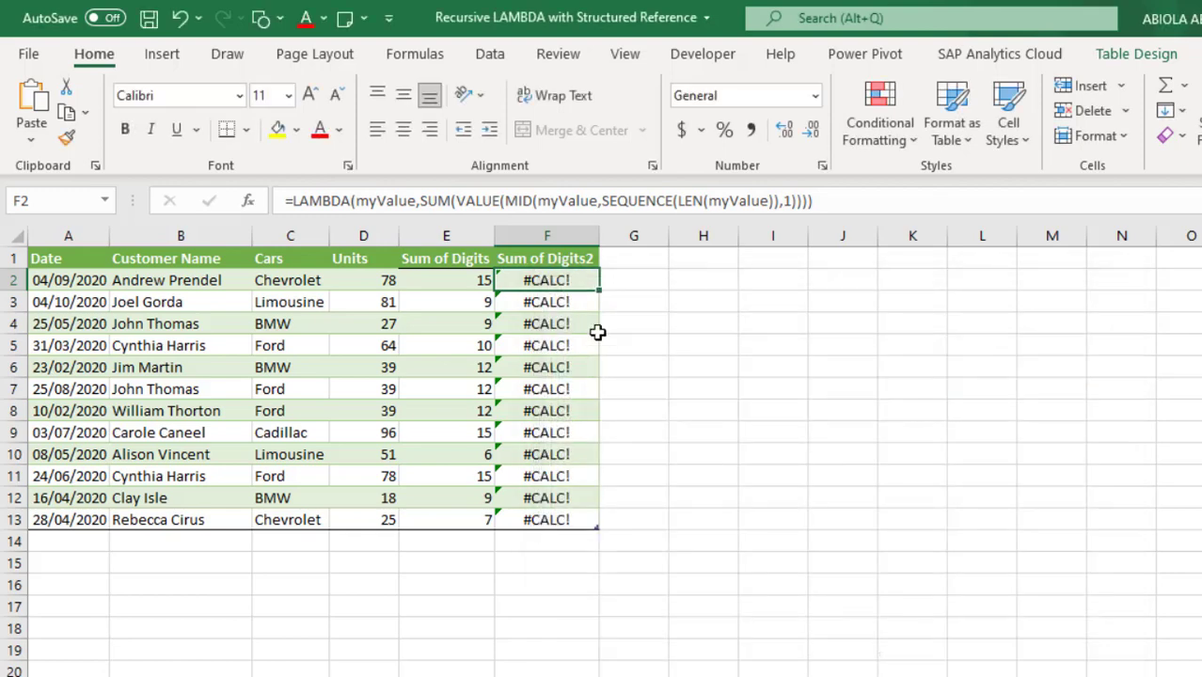
left_click_drag(569, 279, 573, 512)
key("Delete")
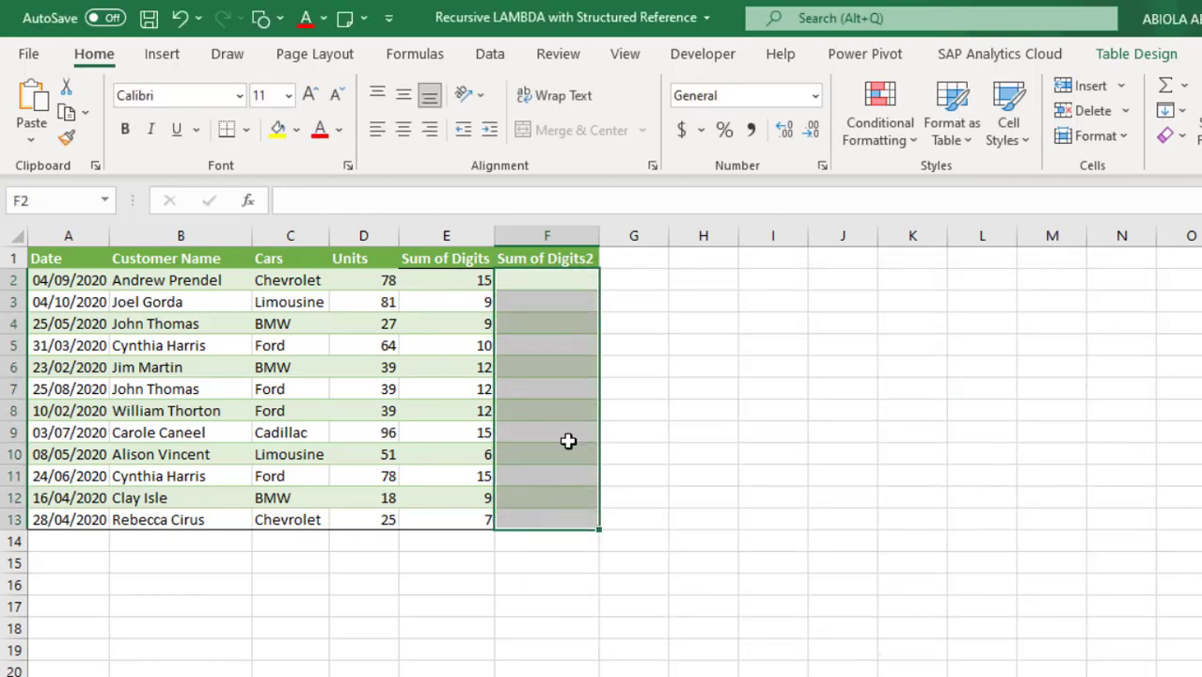
left_click(548, 279)
type("=sum")
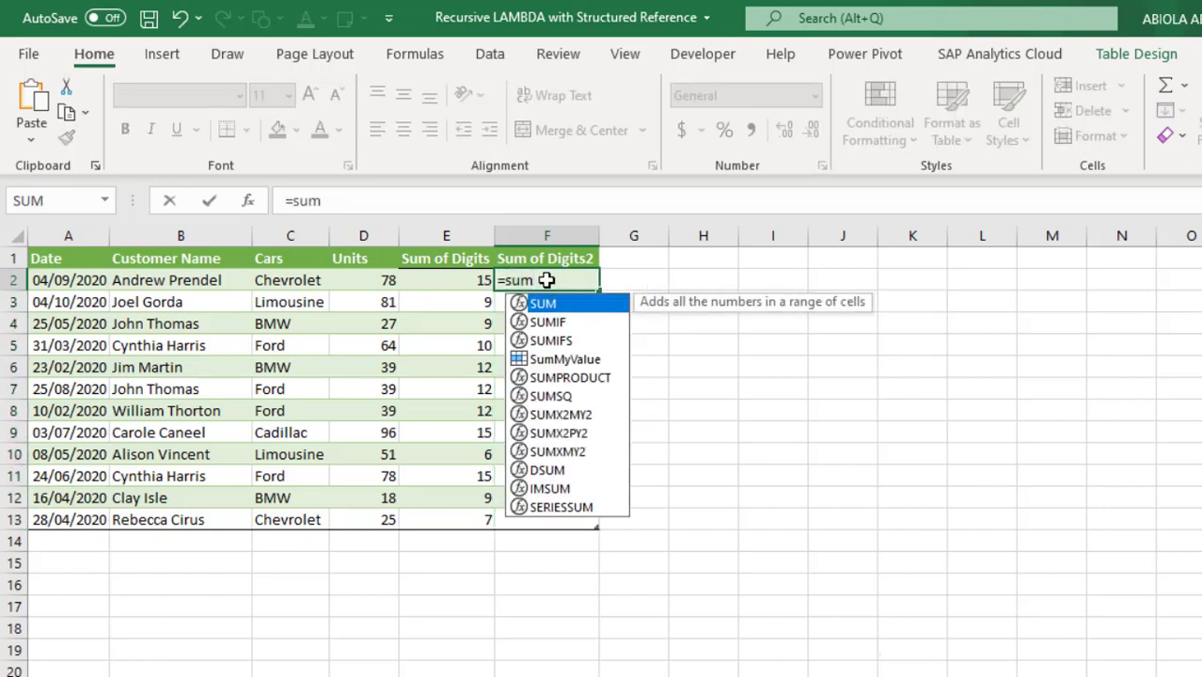
key("Down")
key("Down")
key("Down")
key("Tab")
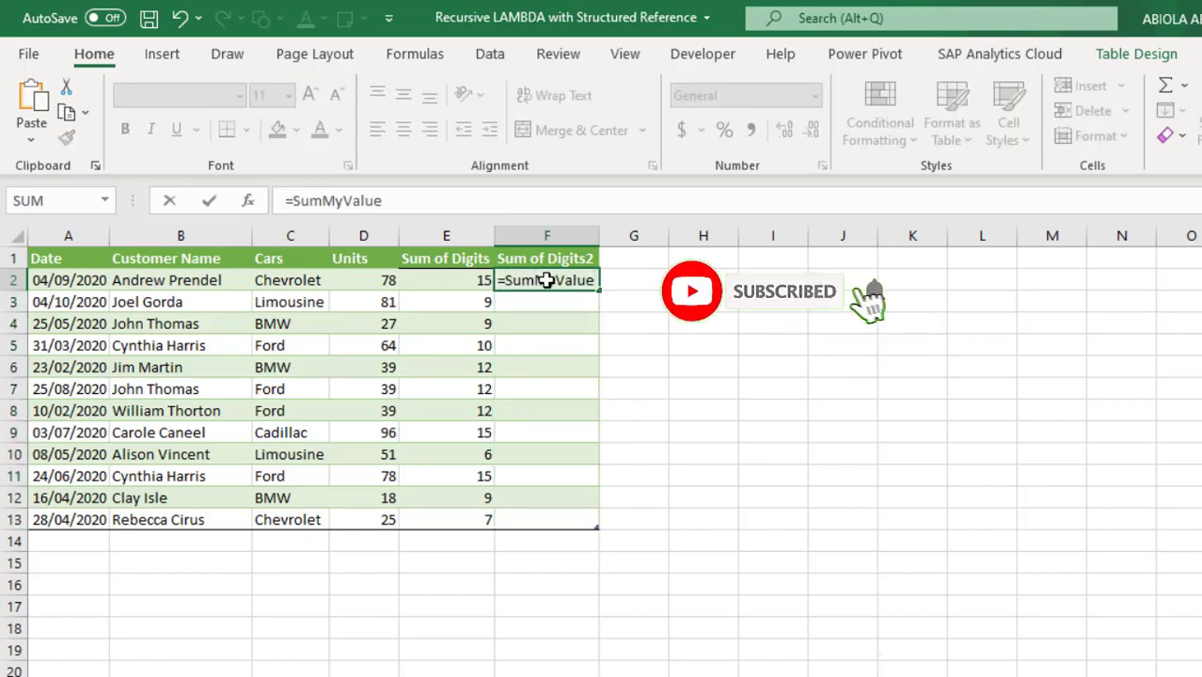
type("(")
left_click(372, 280)
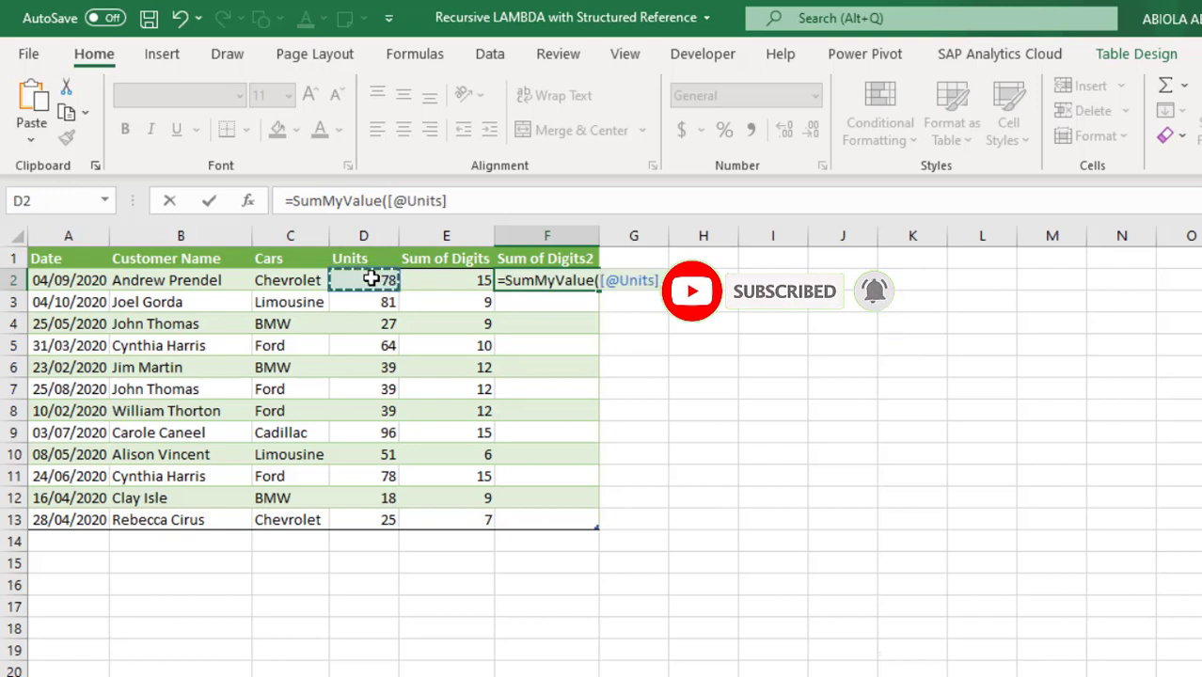
type(")")
key("ctrl+Return")
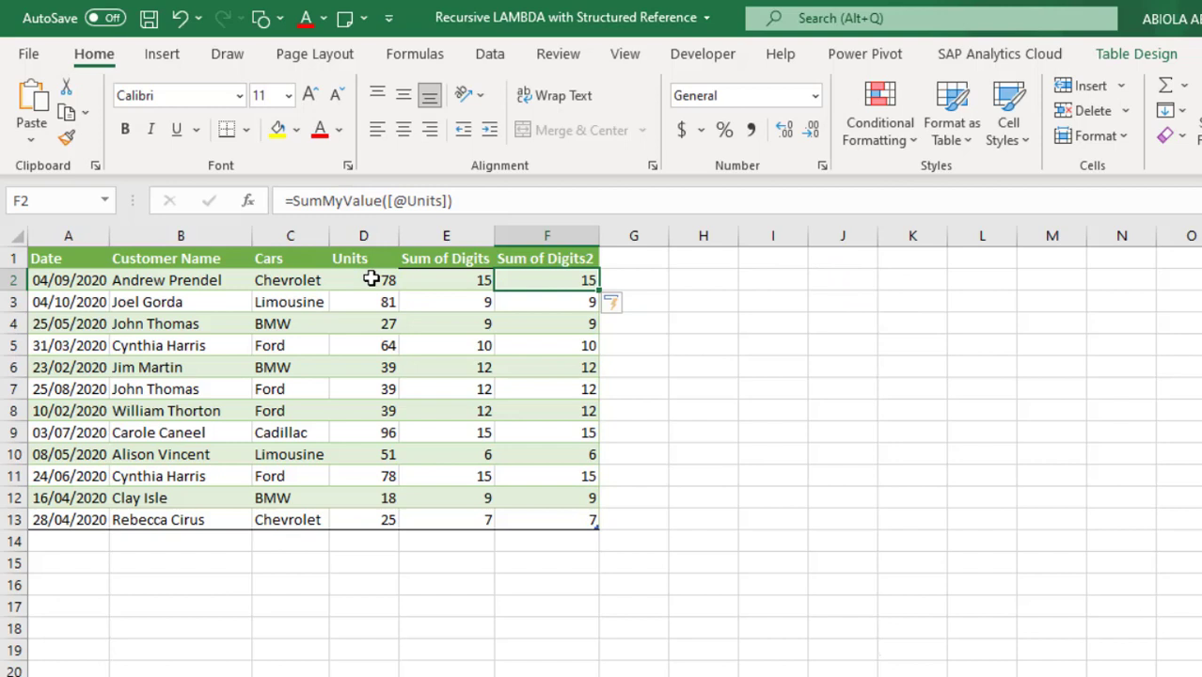
left_click_drag(448, 287, 459, 509)
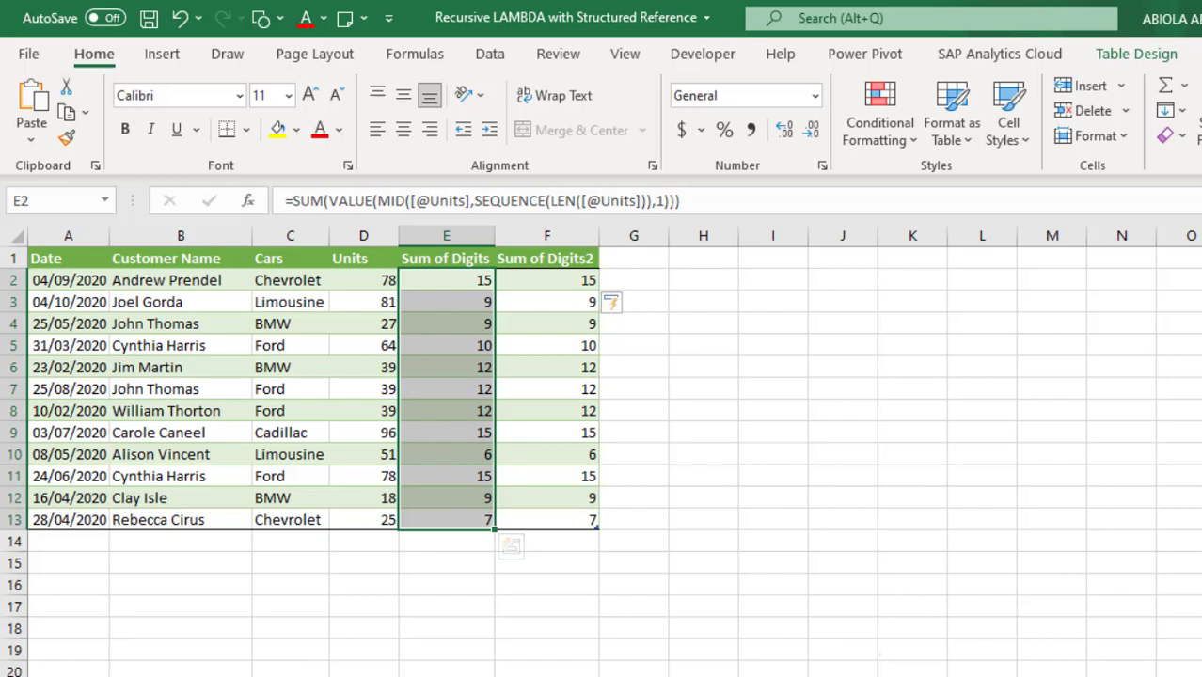
key("ctrl+z")
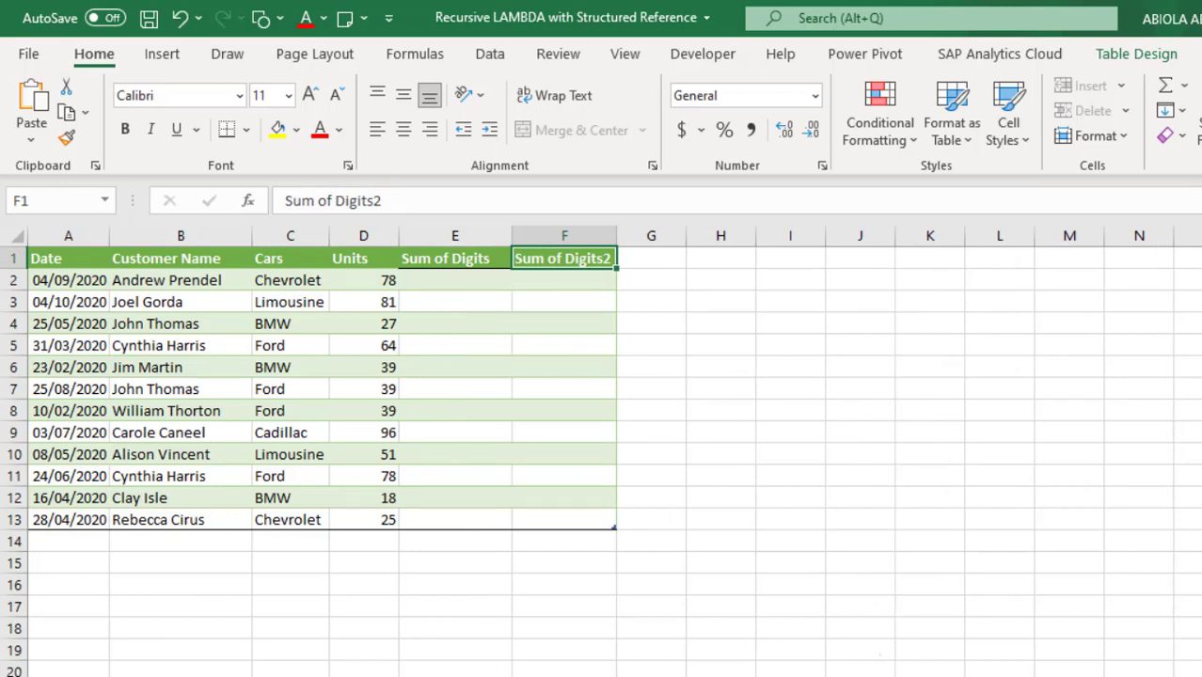
left_click(448, 279)
type("=")
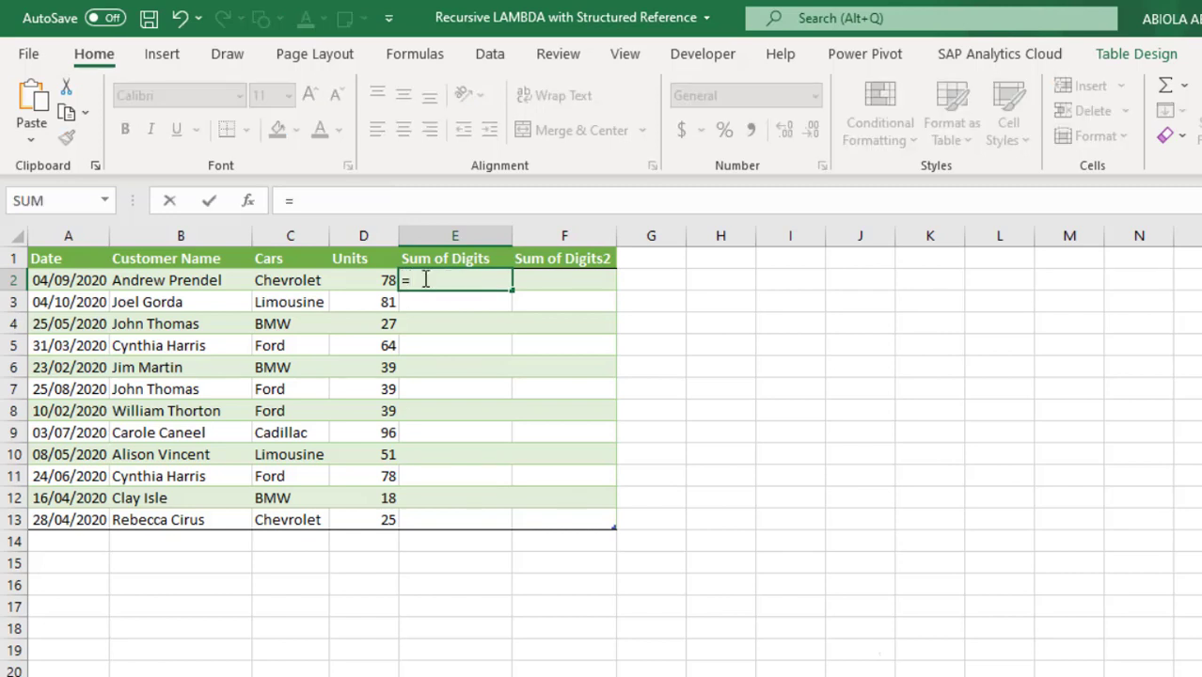
left_click(375, 279)
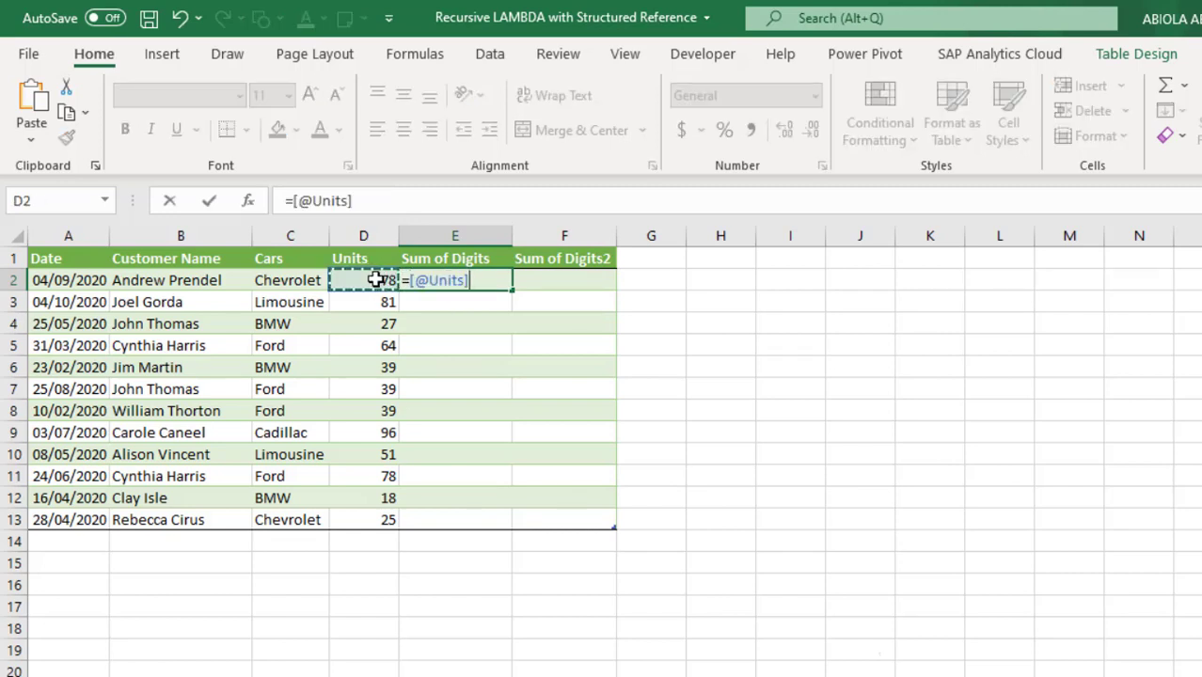
type("-int")
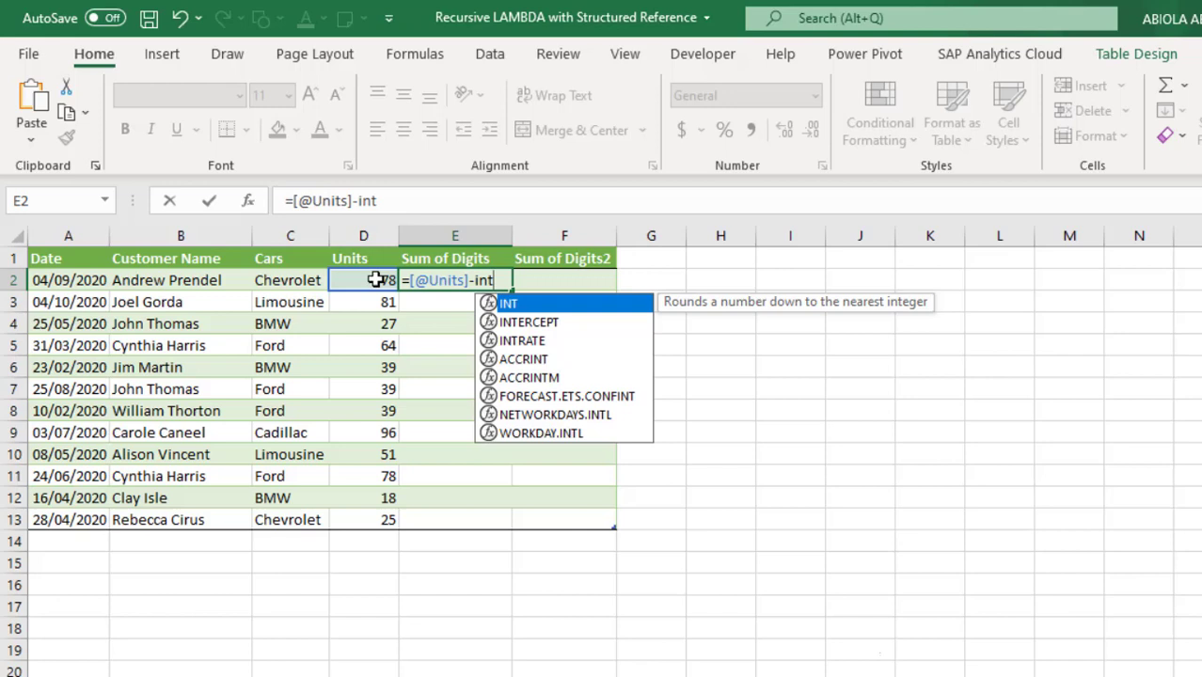
key("Tab")
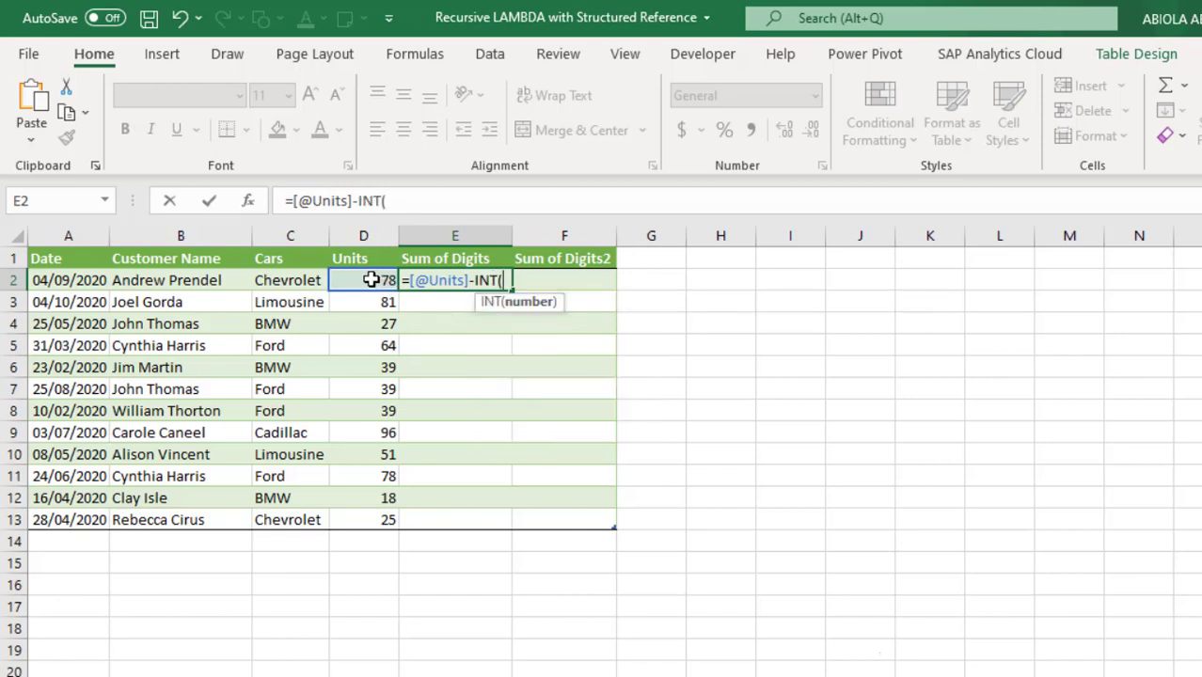
left_click(369, 281)
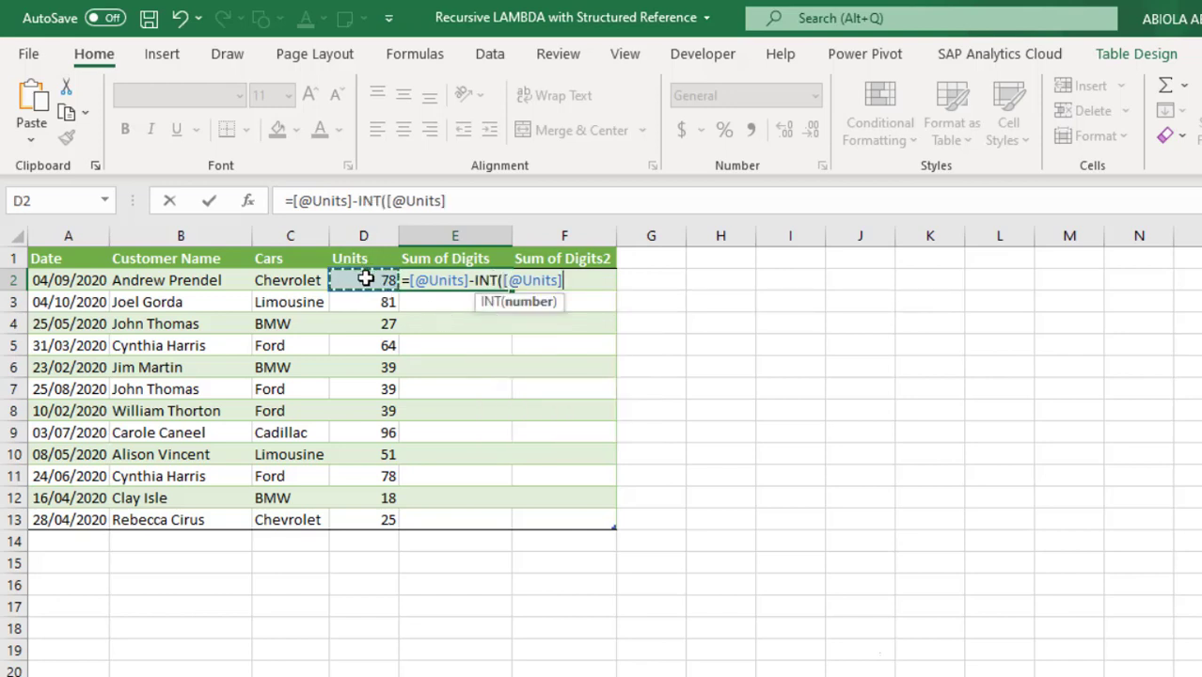
type("/10")
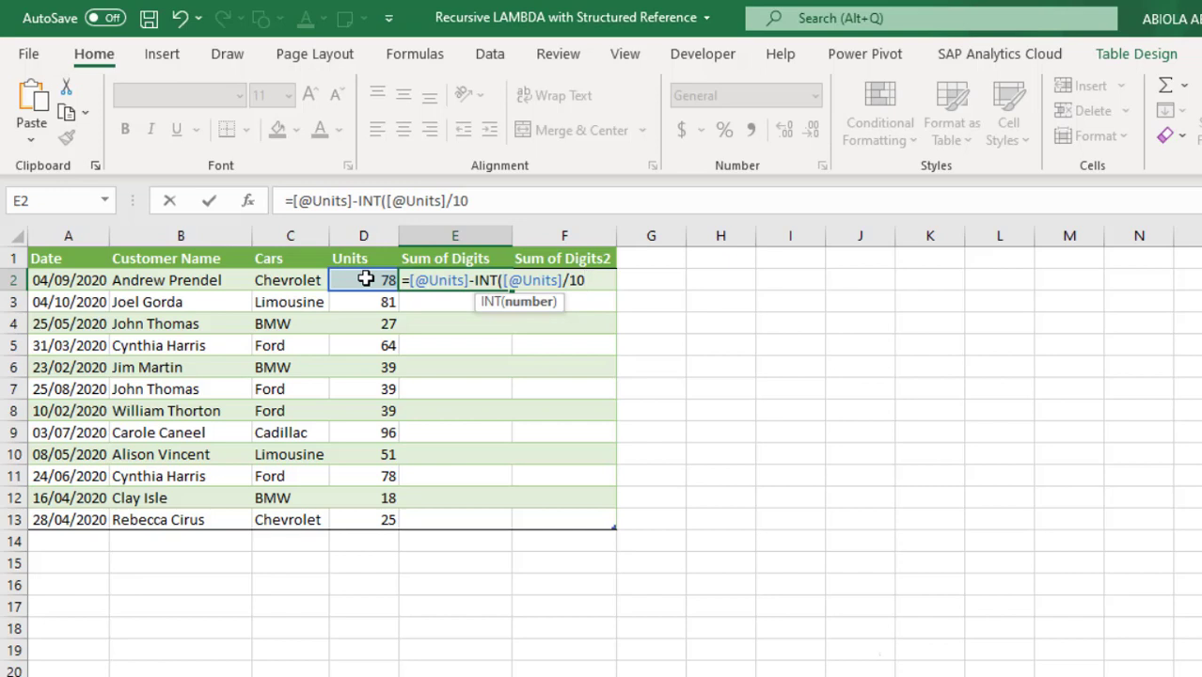
type(")*1")
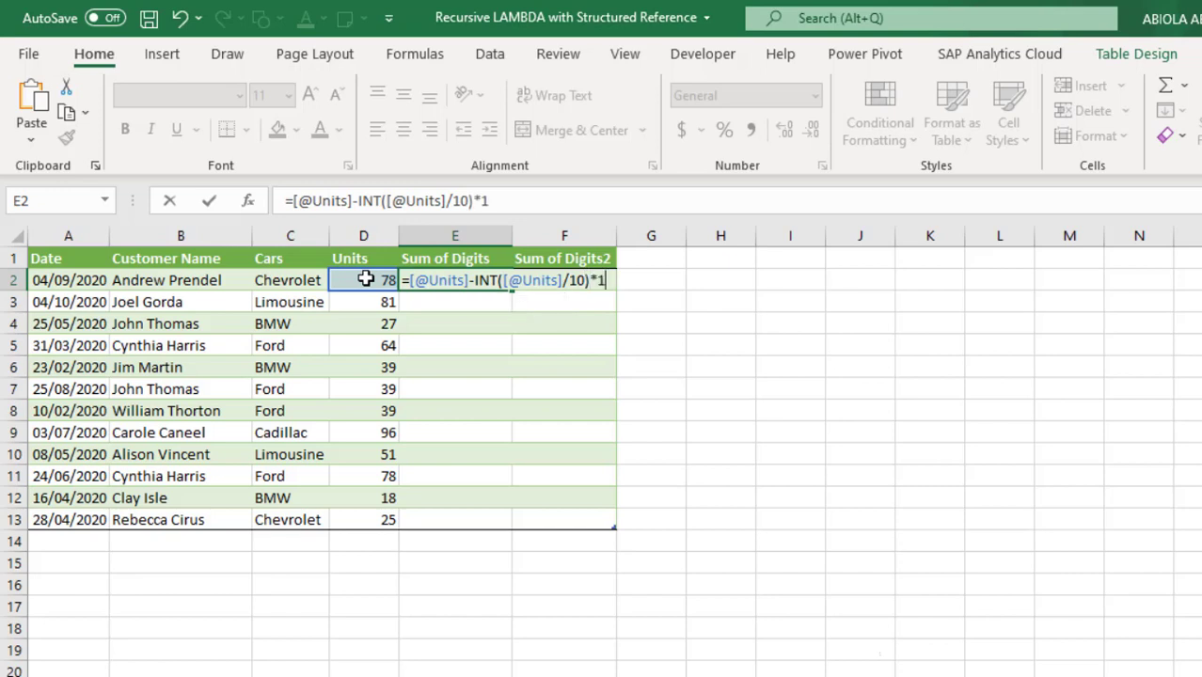
type("-0")
key("F9")
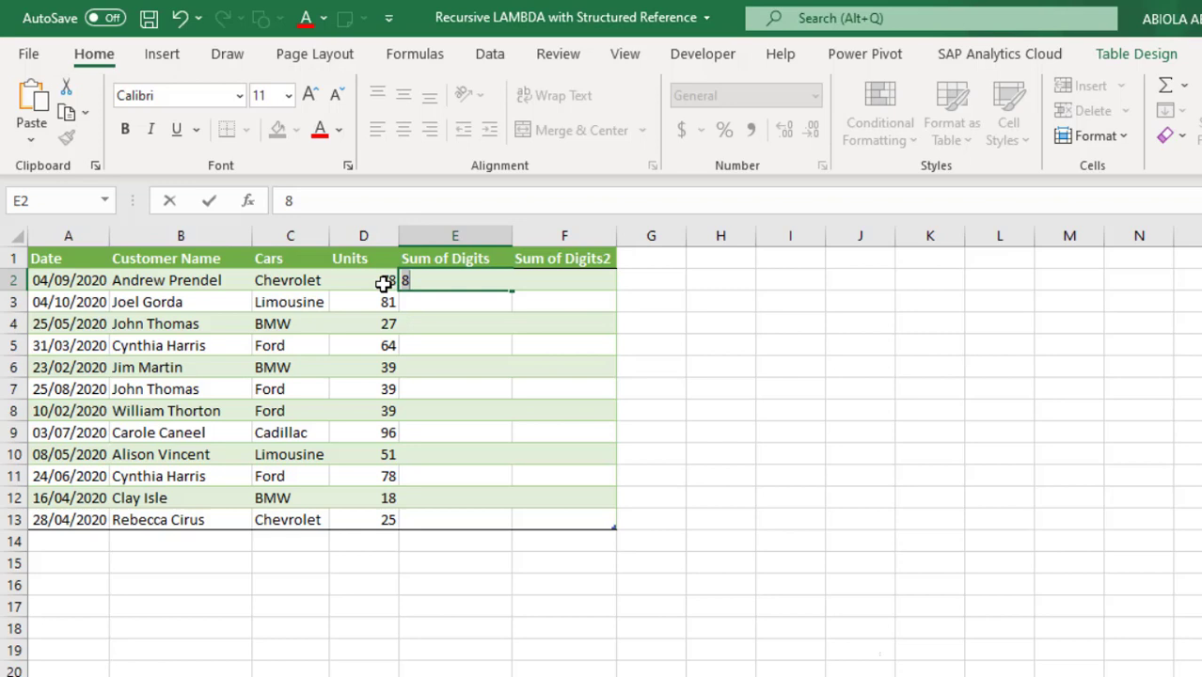
key("ctrl+z")
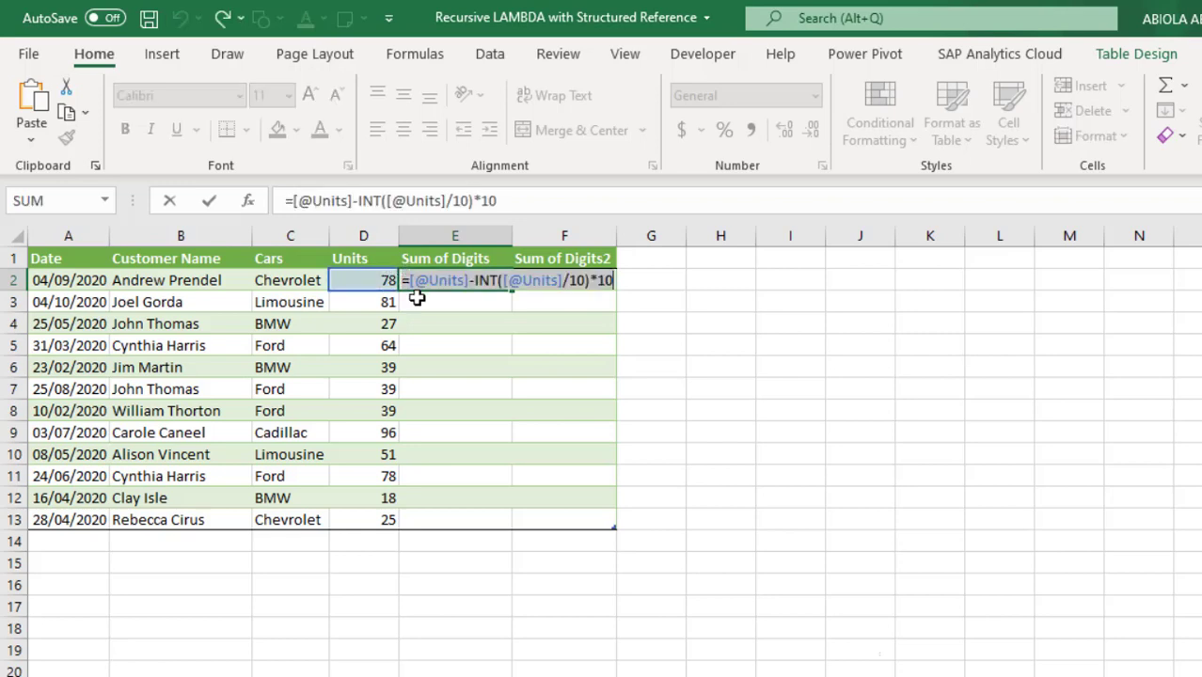
key("ctrl+Return")
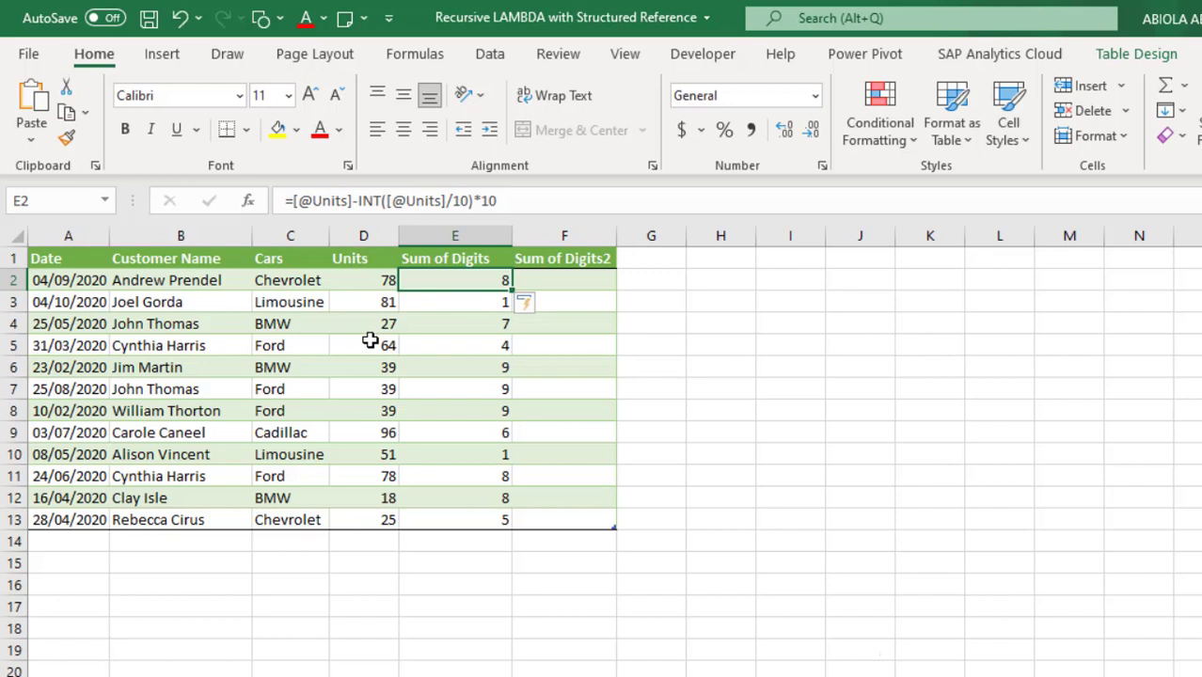
key("F2")
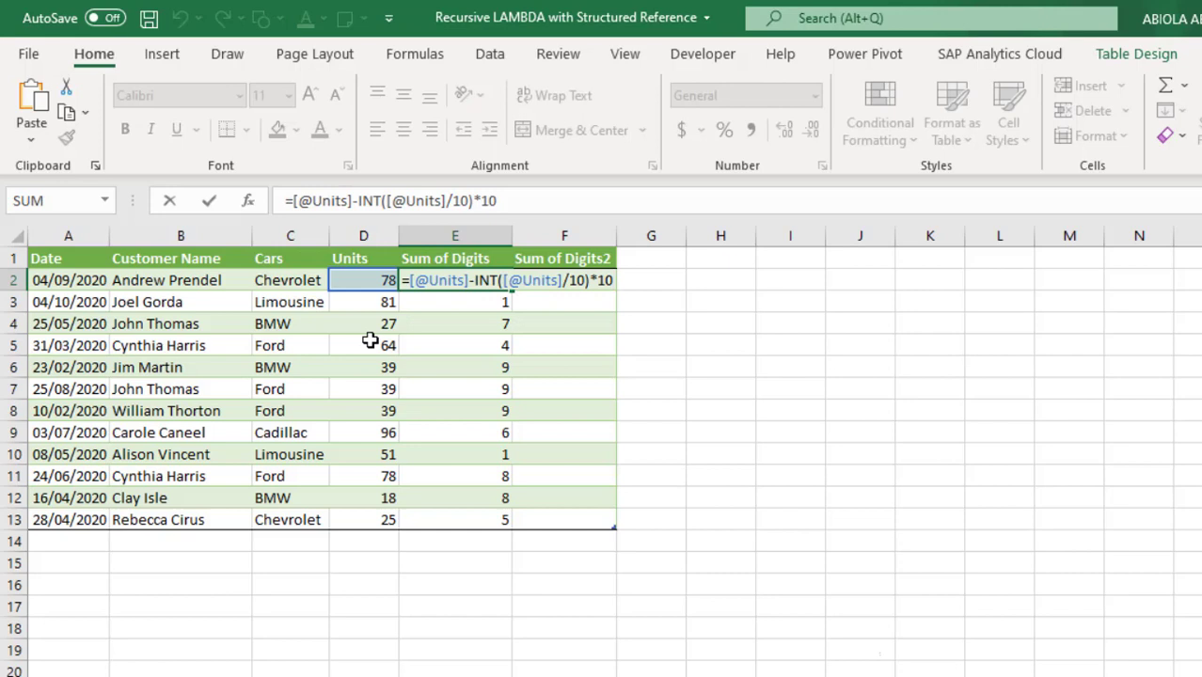
type("+")
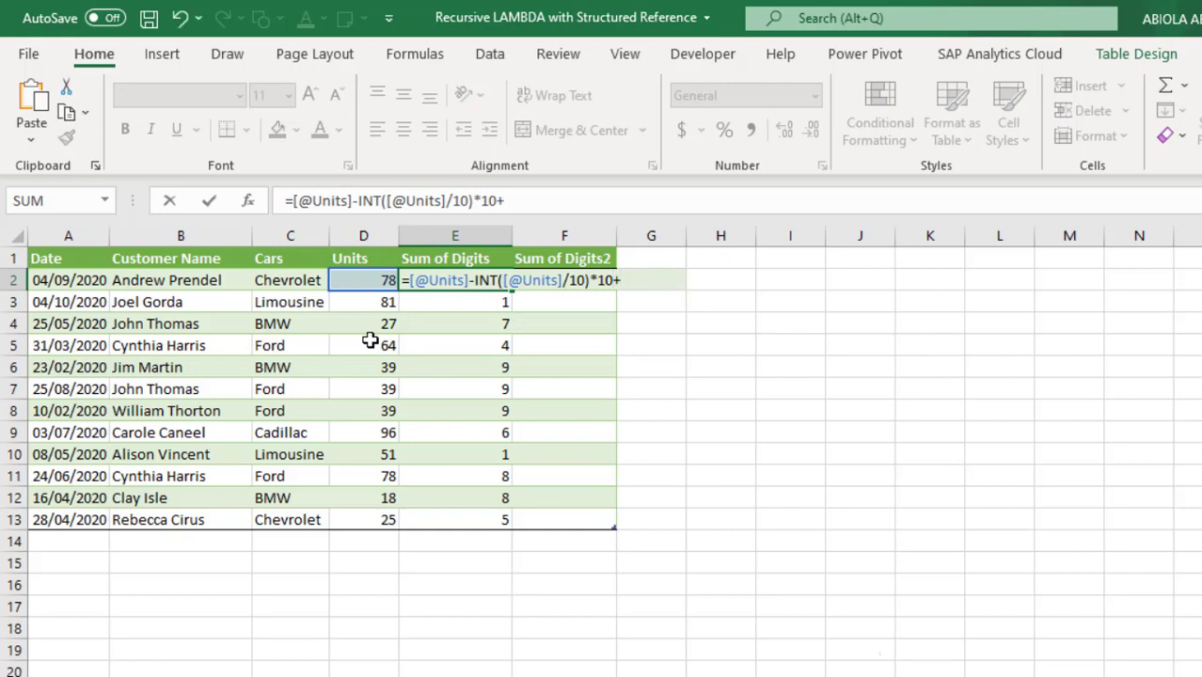
type("int")
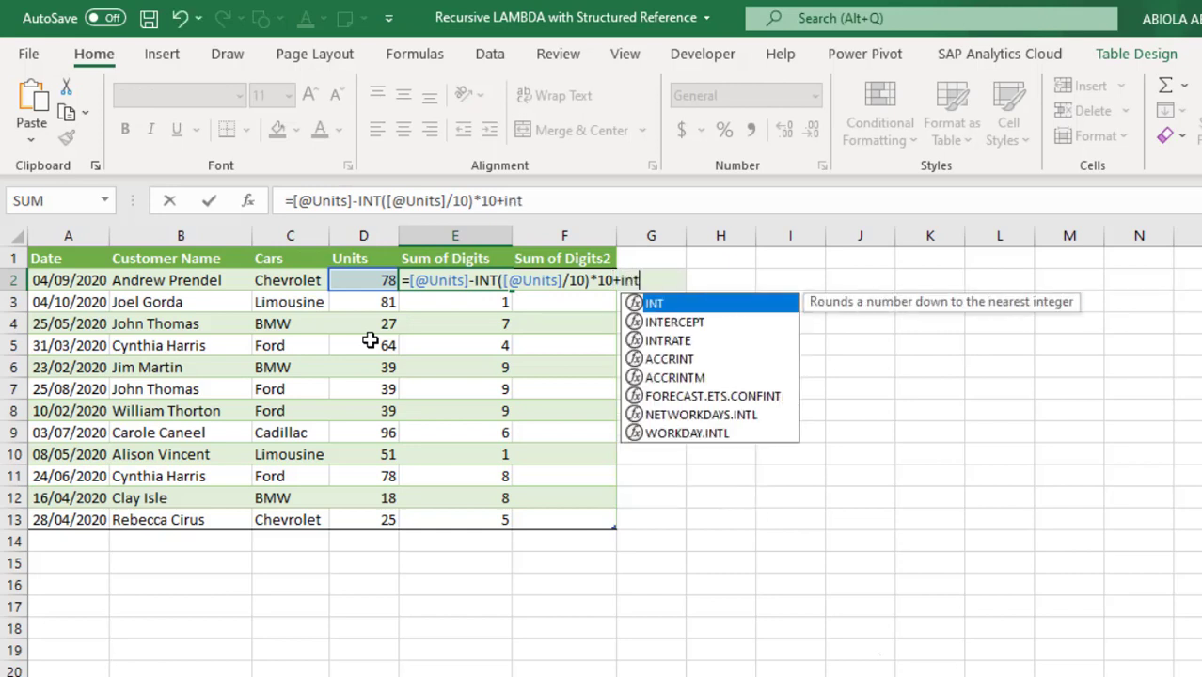
key("Tab")
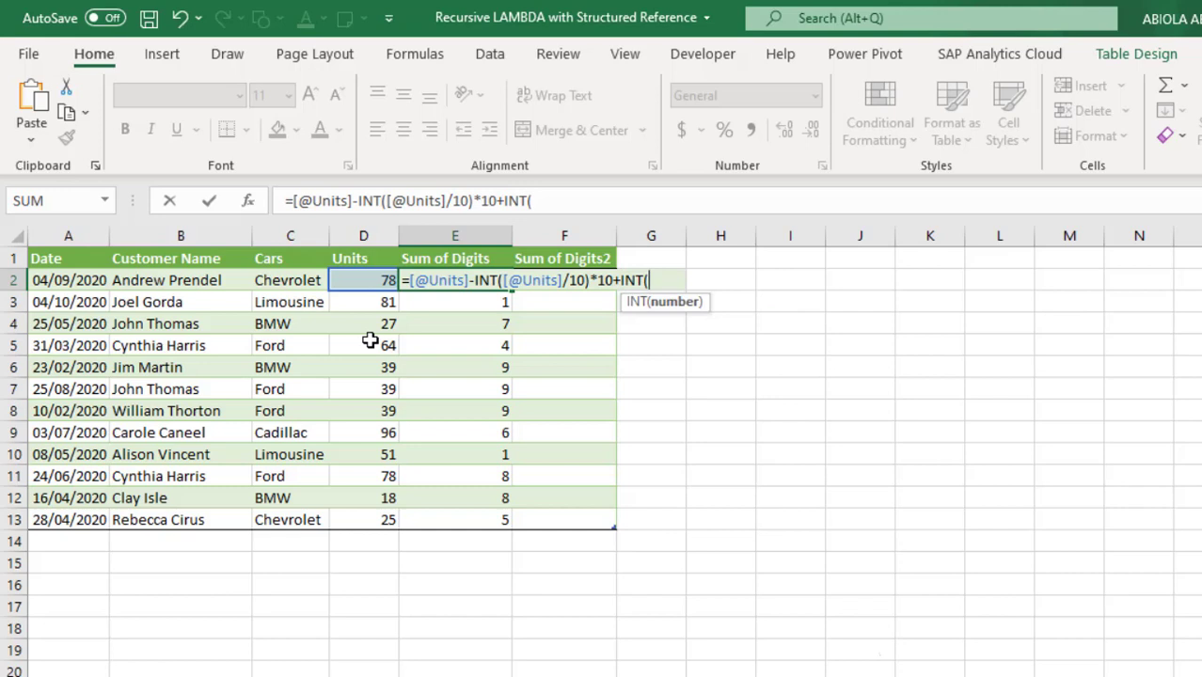
left_click(360, 279)
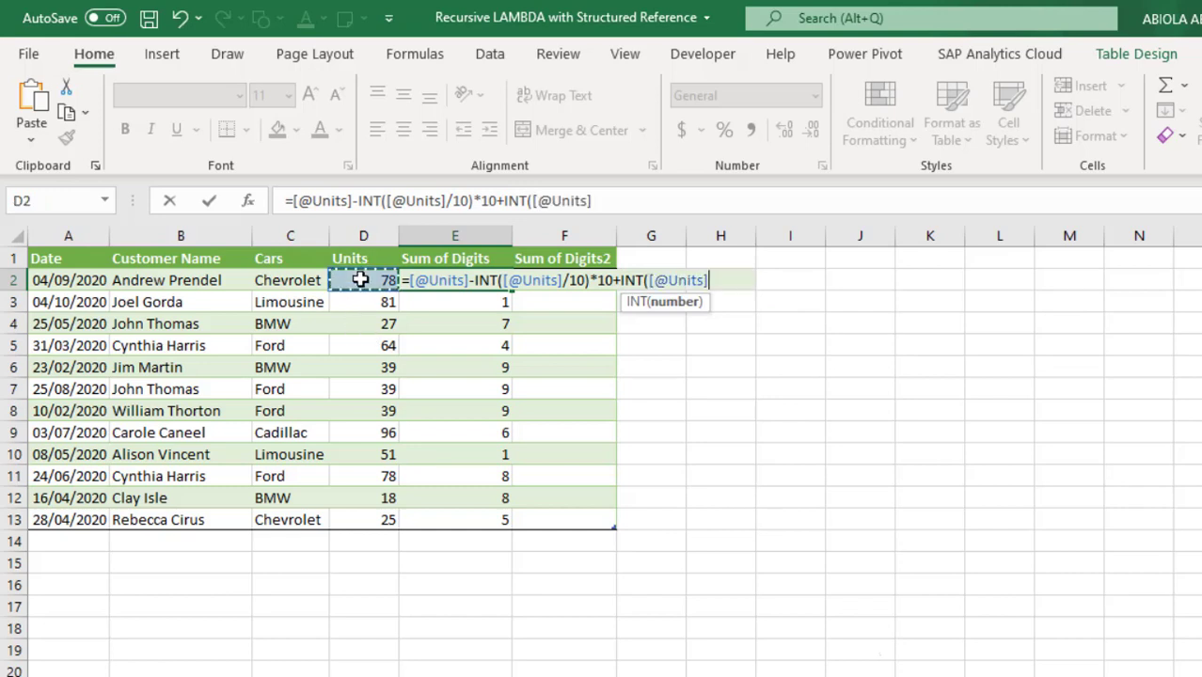
type("/10")
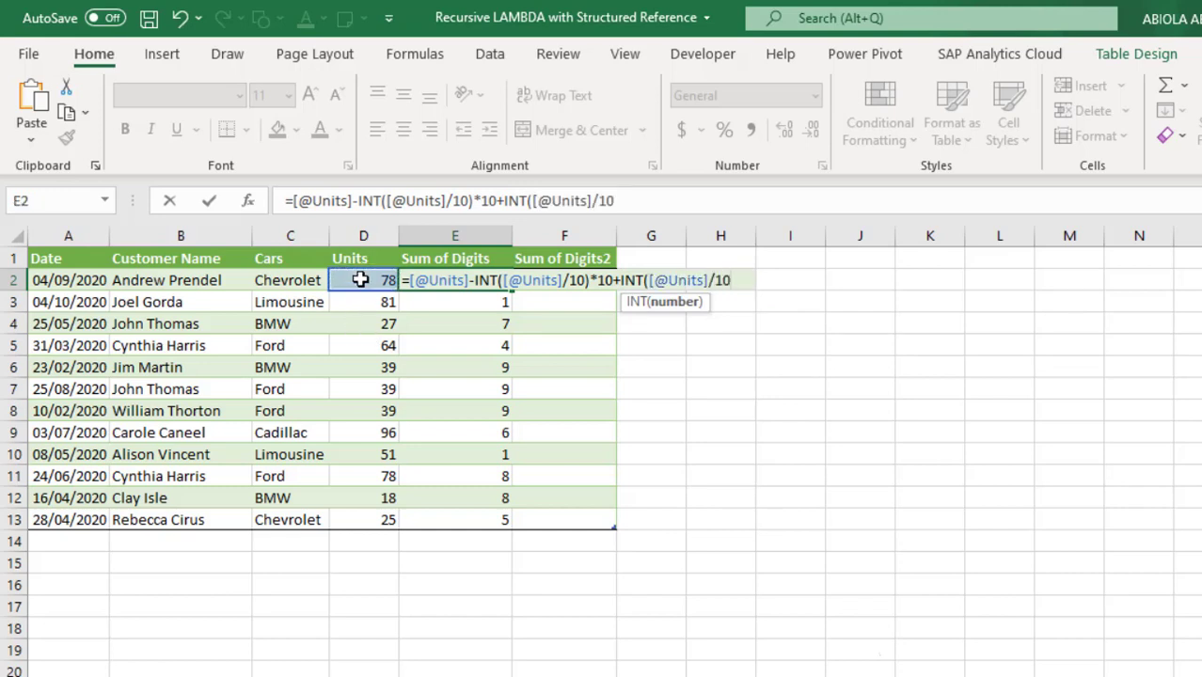
type(")")
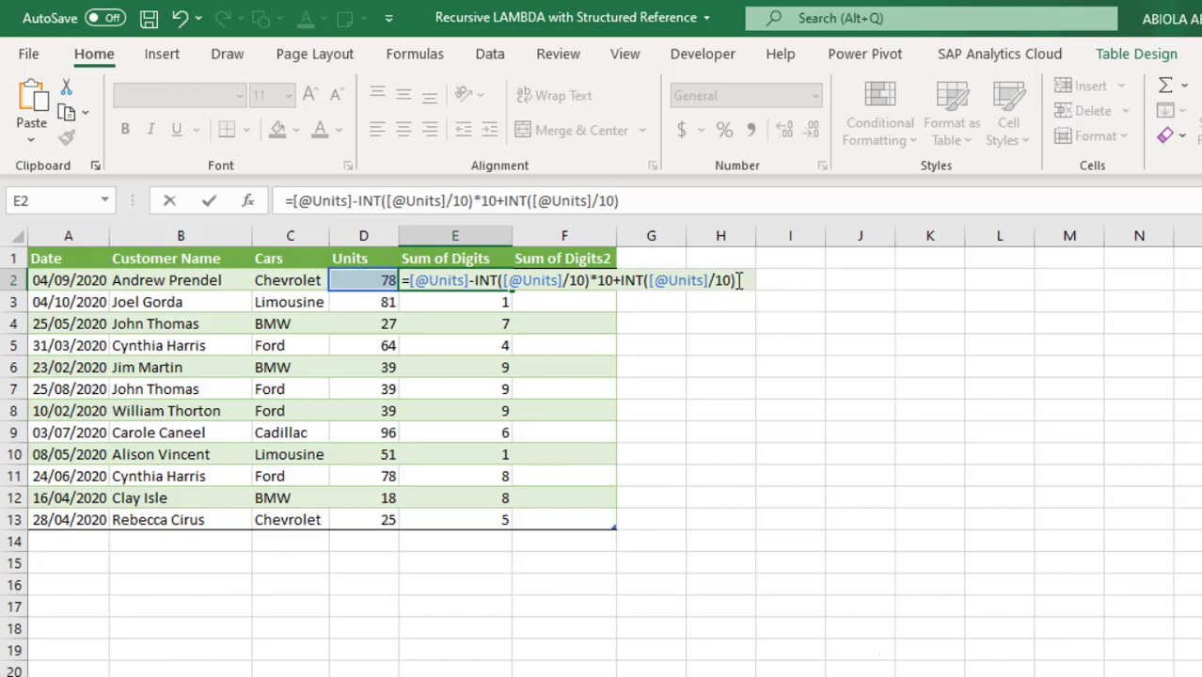
left_click_drag(739, 280, 621, 287)
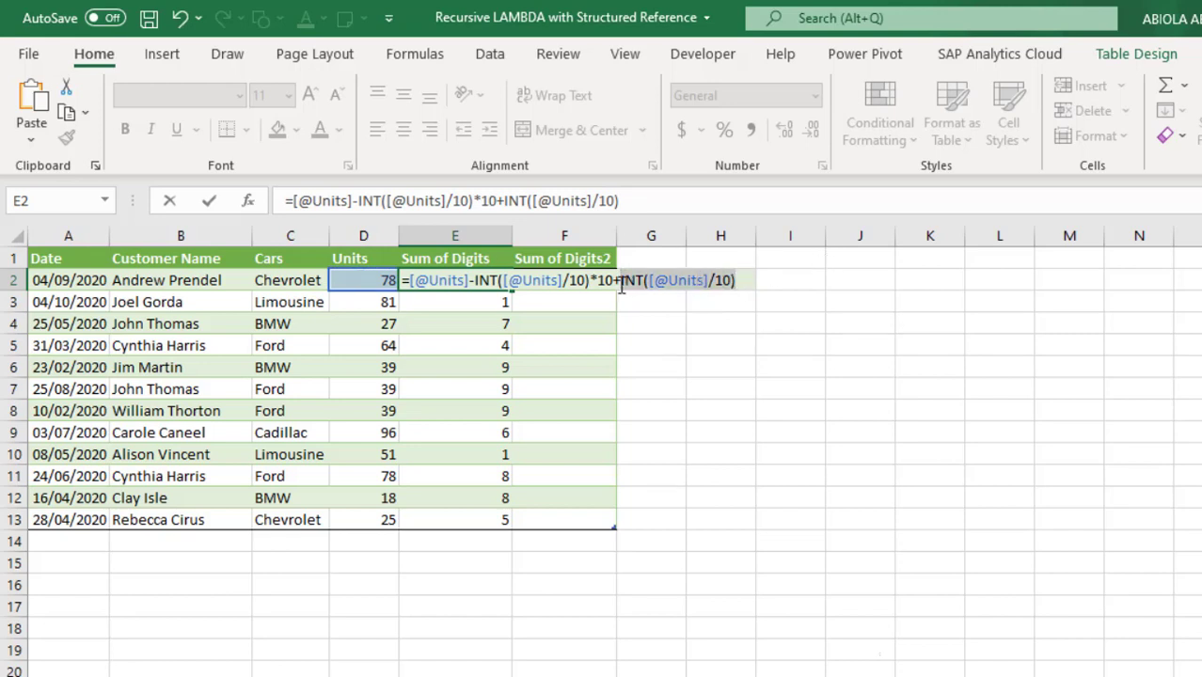
key("F9")
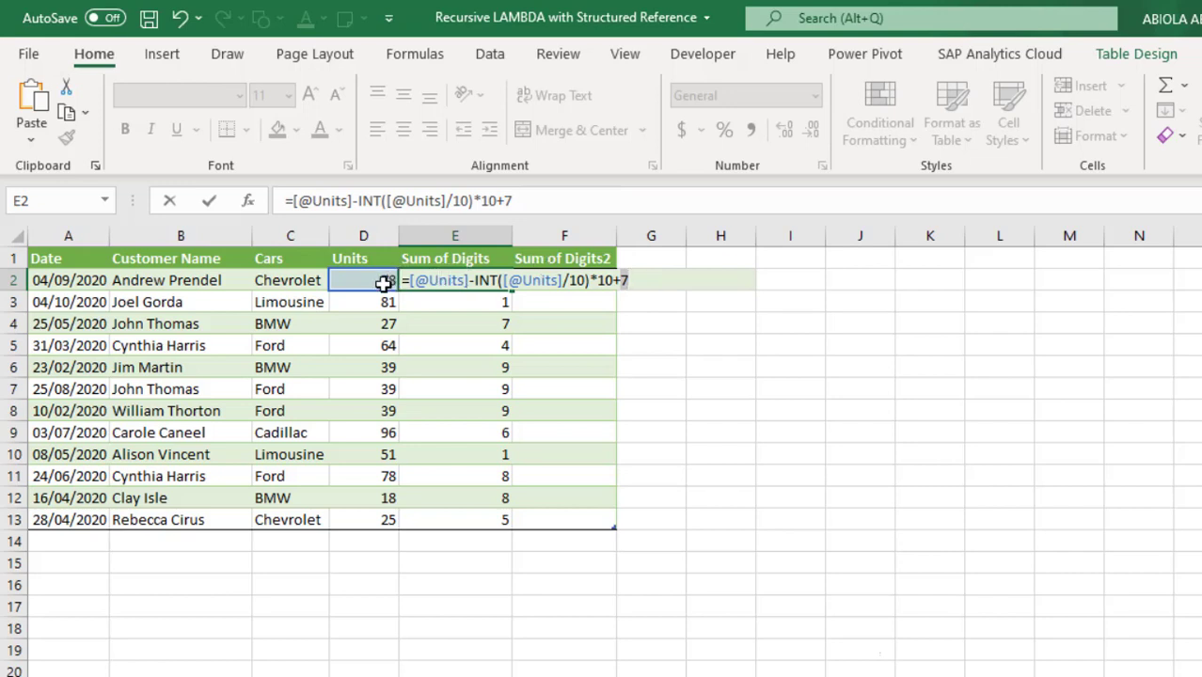
key("ctrl+z")
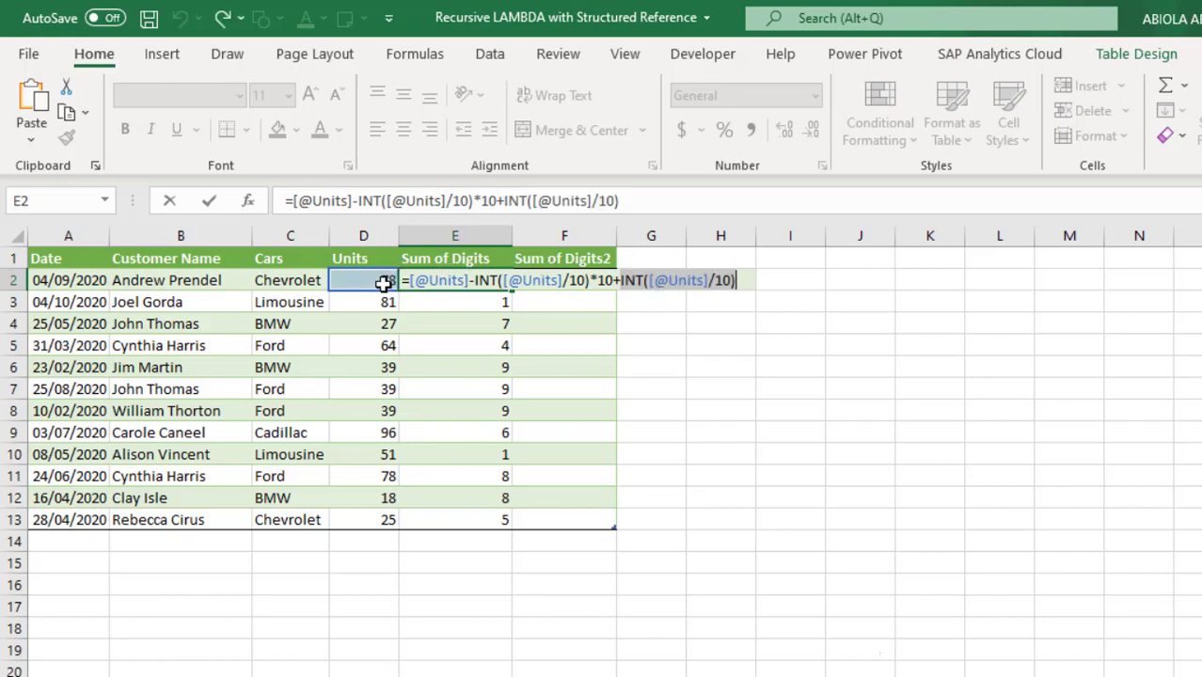
key("ctrl+Return")
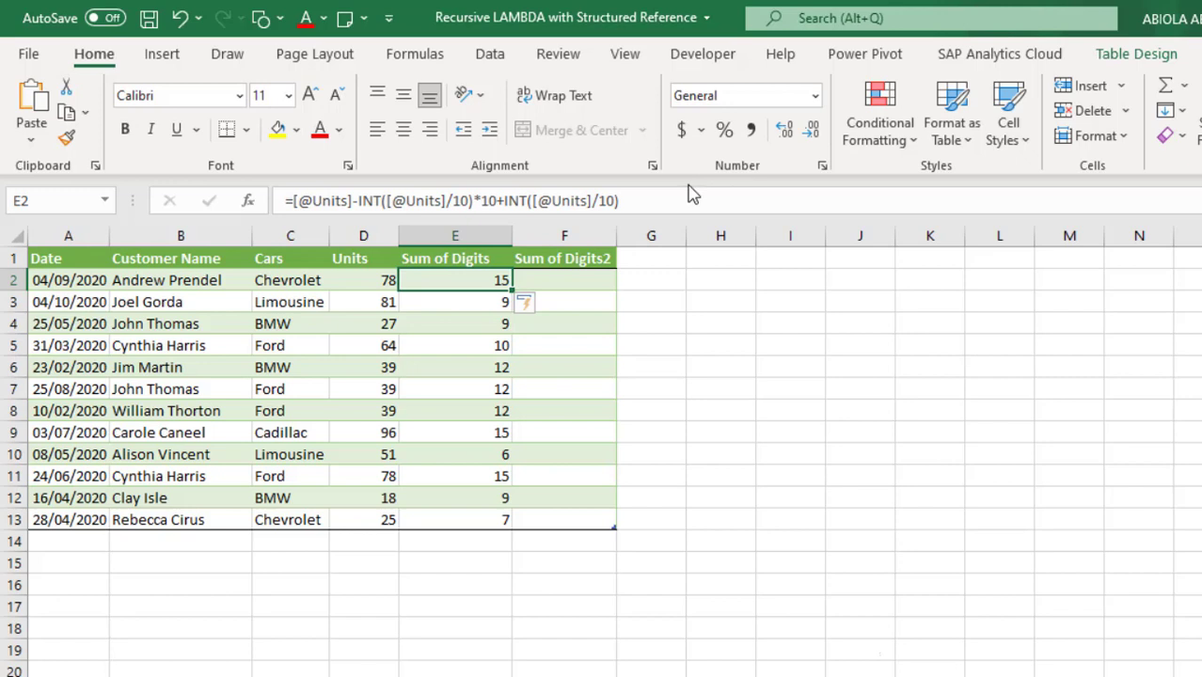
Step: Copy E2's formula text, then begin =LAMBDA(myChar,IF(myChar>0, in F2
left_click_drag(660, 195, 292, 198)
key("ctrl+c")
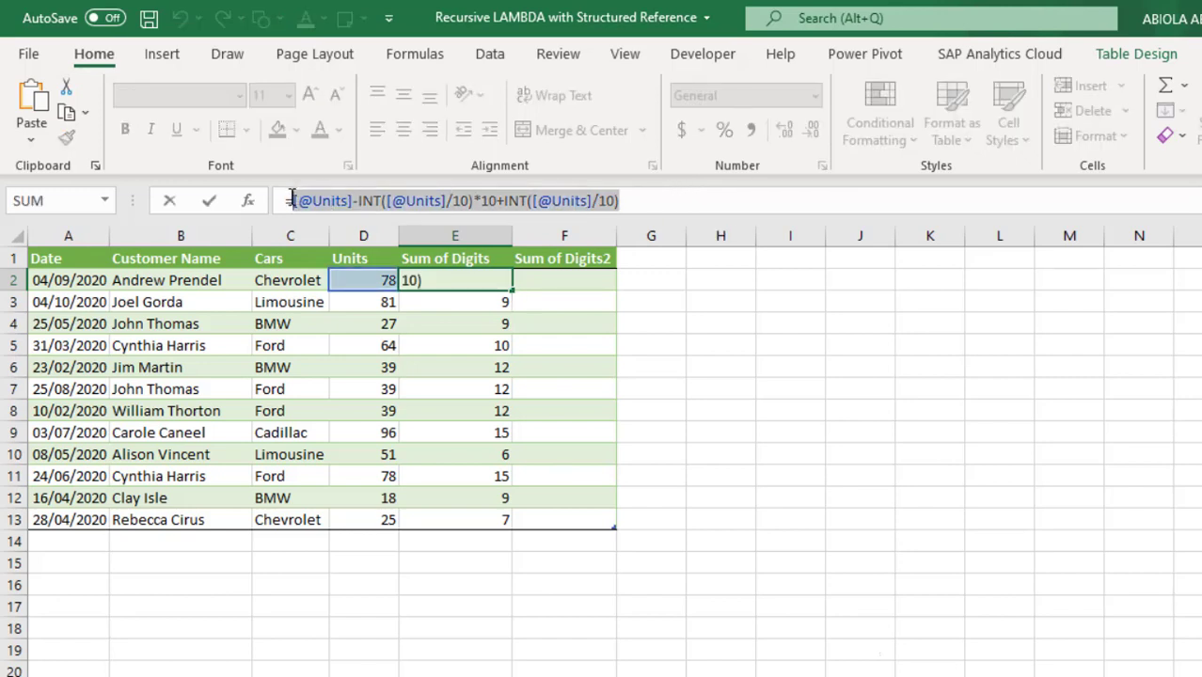
key("Escape")
left_click(589, 283)
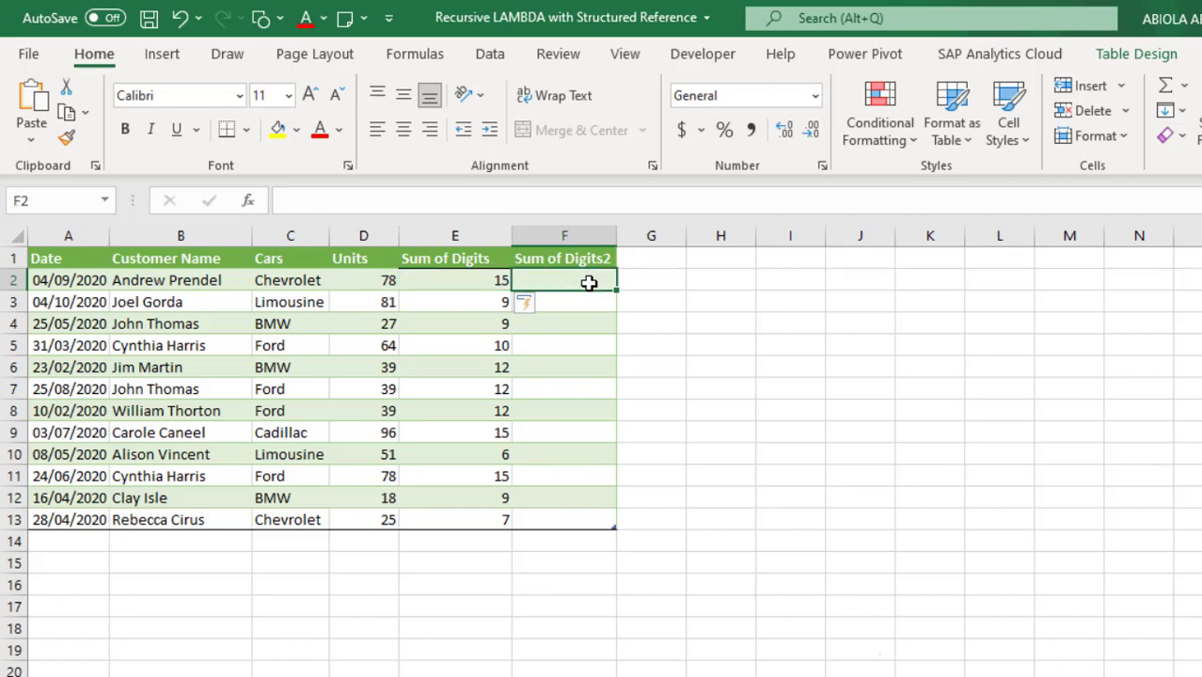
type("=lam")
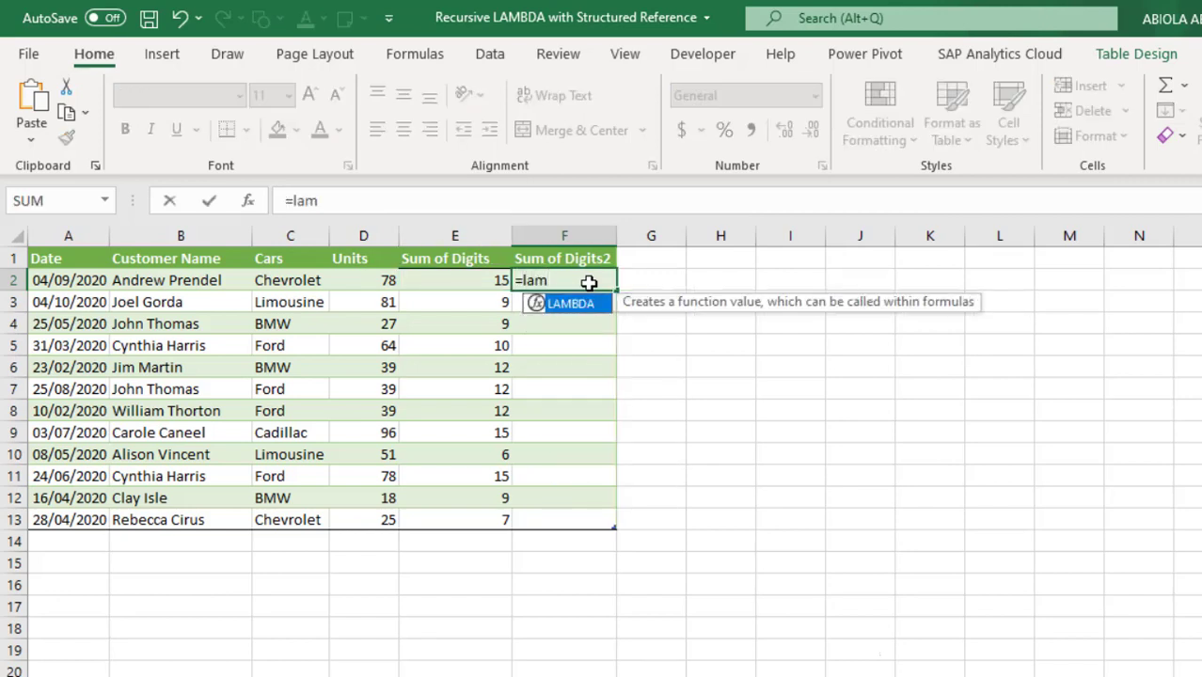
key("Tab")
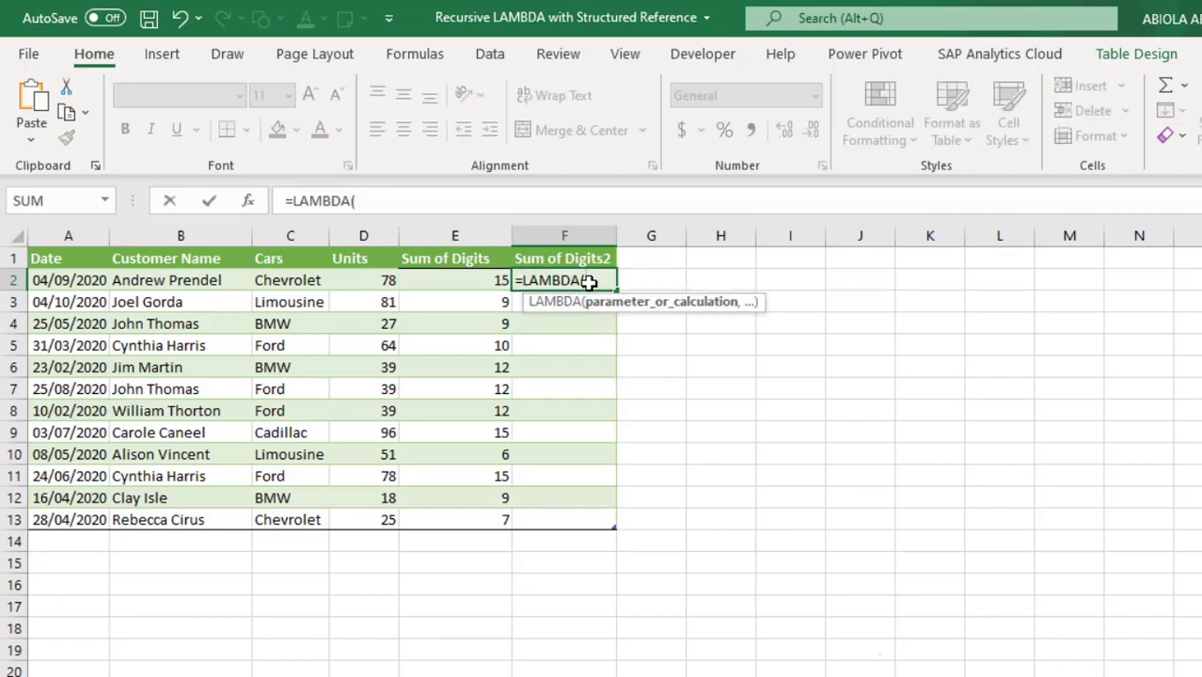
type("myC")
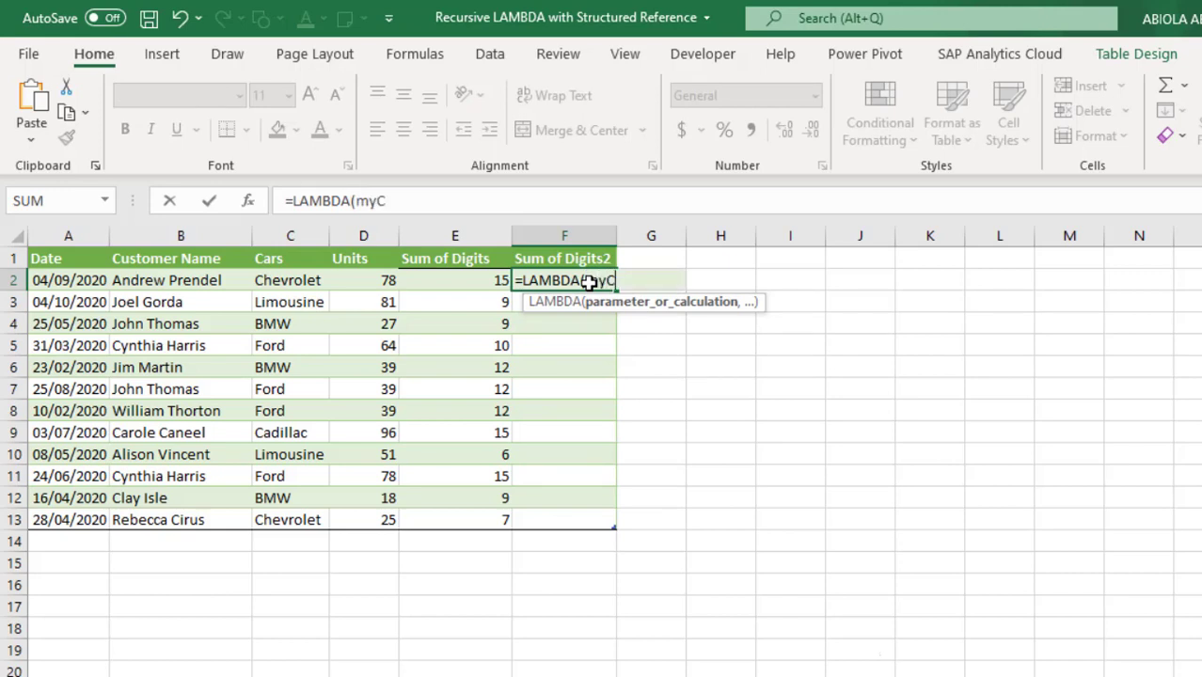
type("har,")
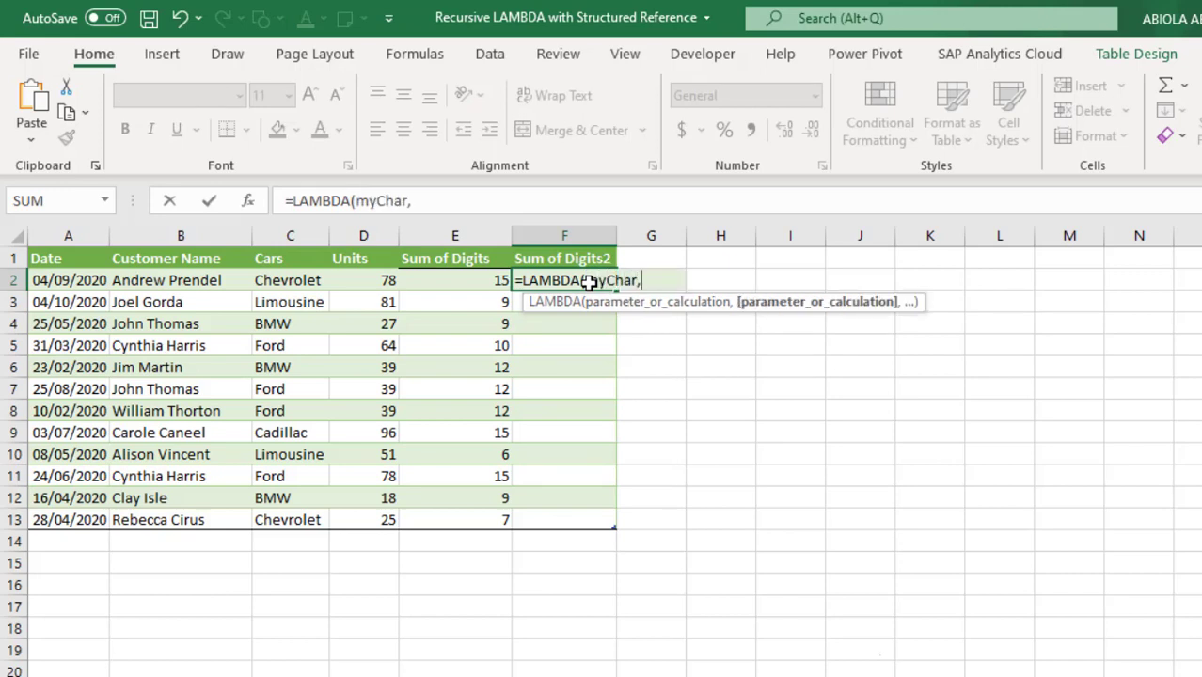
type("if")
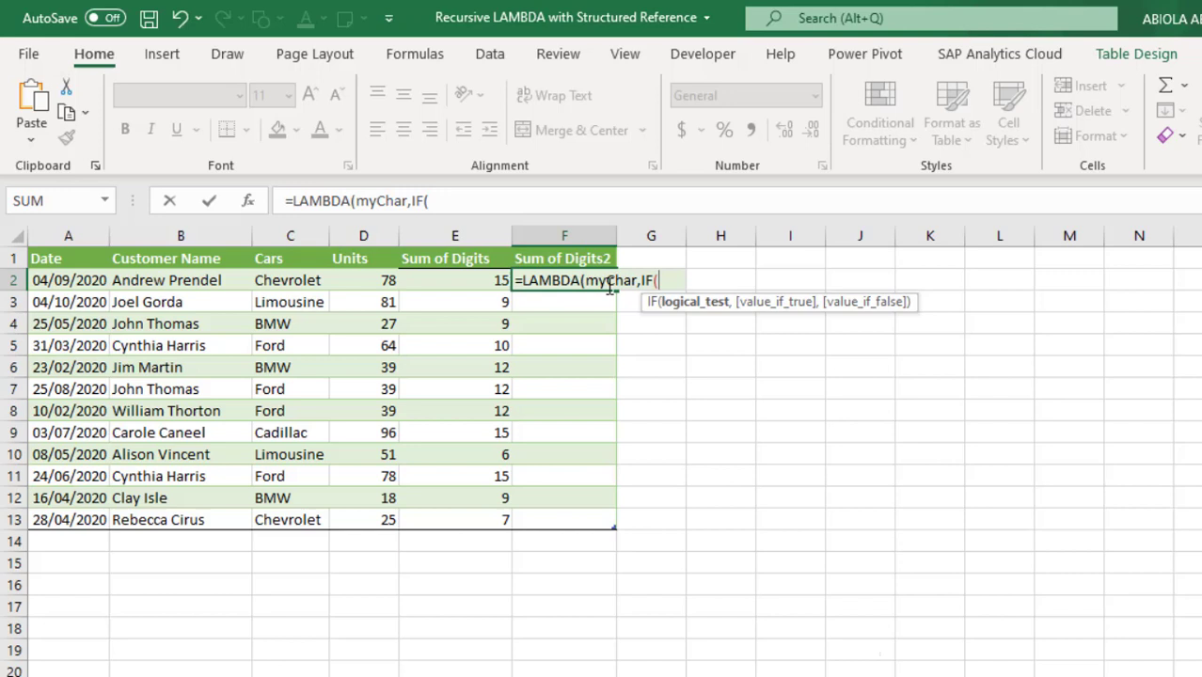
type("myChar")
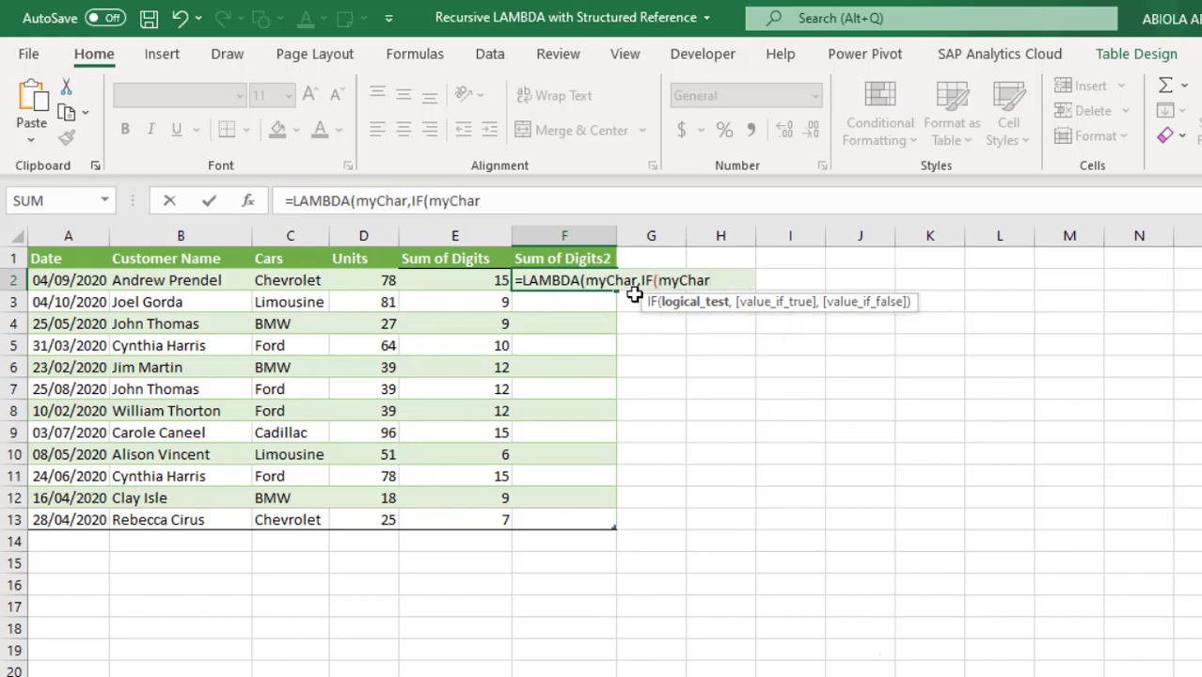
type(">0,")
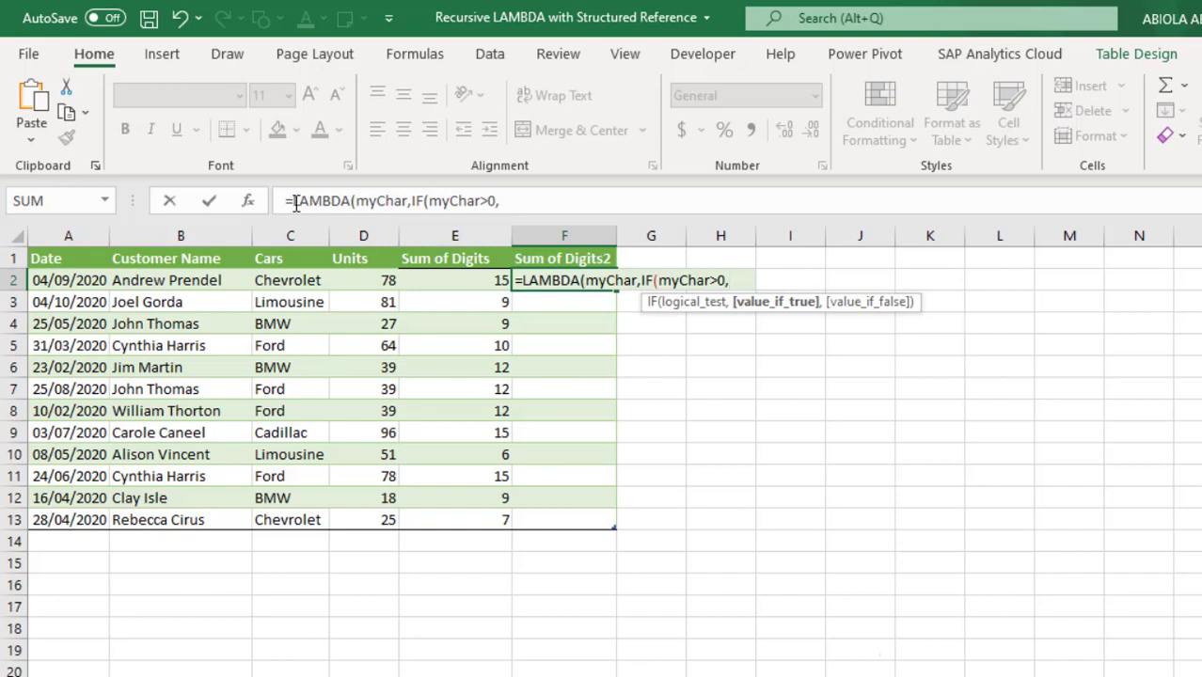
Step: Store the unfinished LAMBDA in F2 as text by prefixing it with an apostrophe
key("Return")
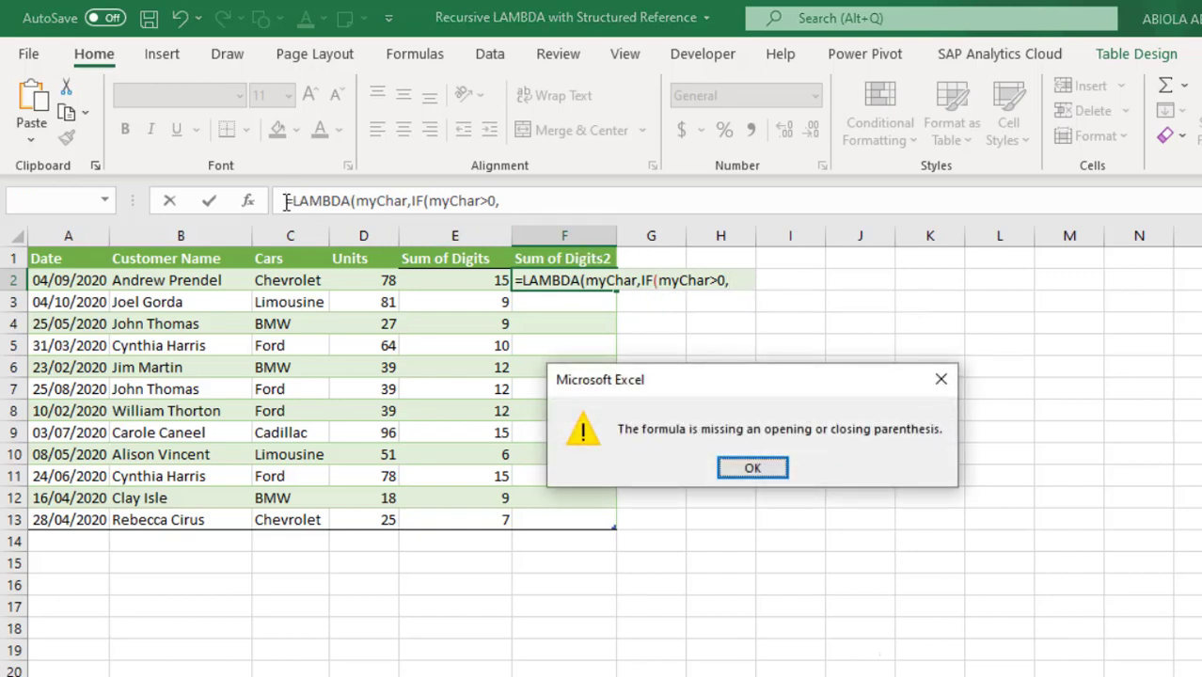
key("Return")
left_click(286, 201)
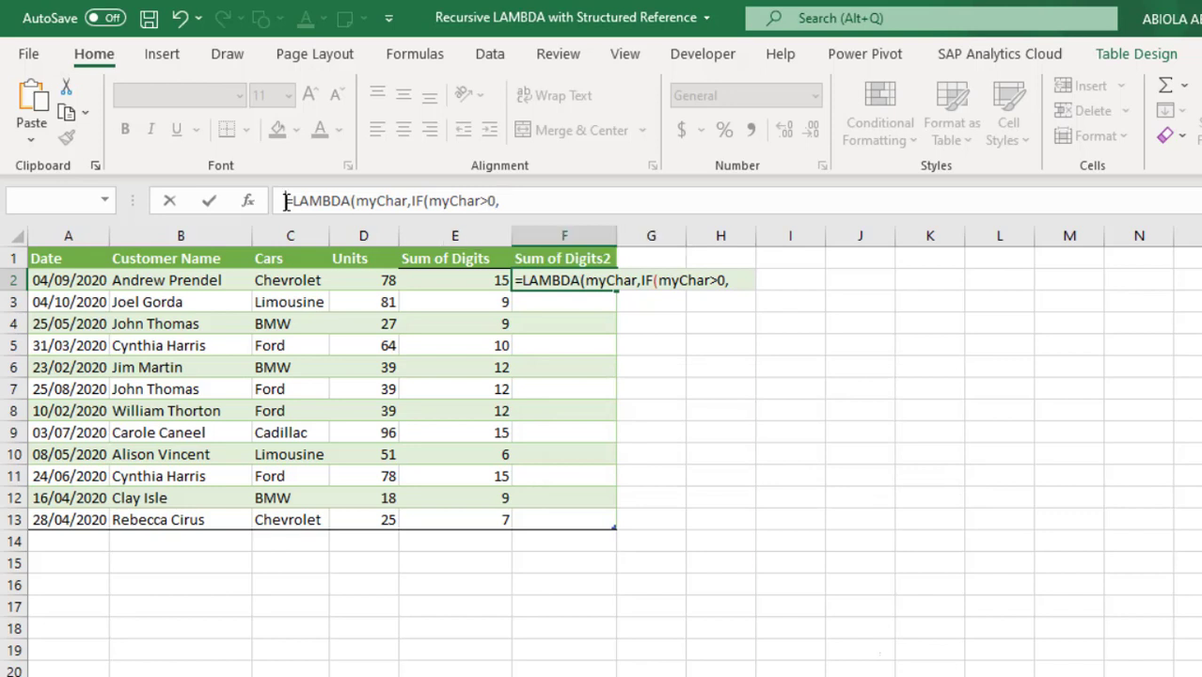
type("'")
key("Return")
Step: Paste the Sum of Digits formula text into J1 as a reference and reopen F2's formula
left_click(856, 255)
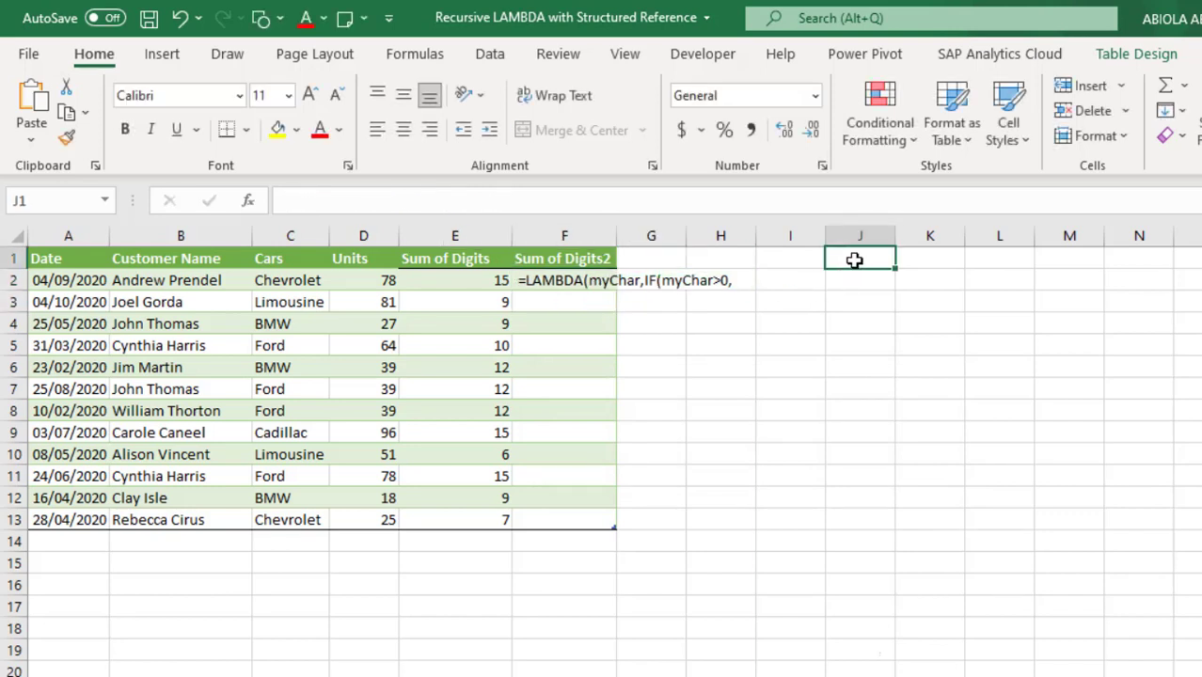
key("ctrl+v")
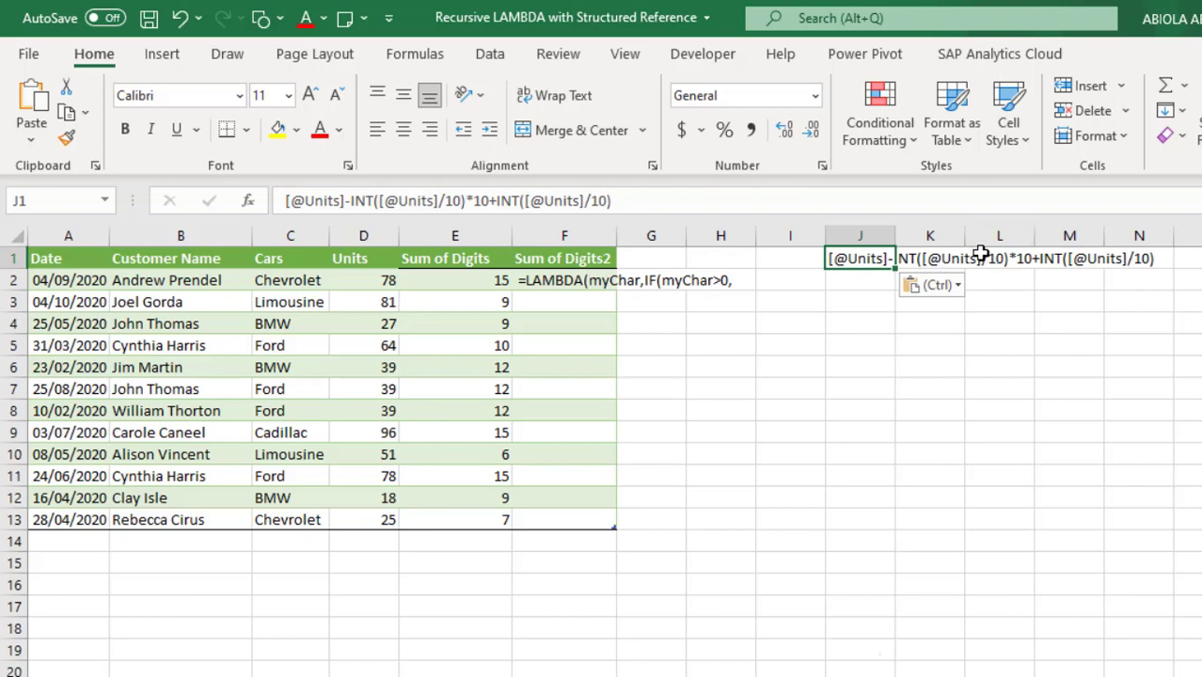
left_click(519, 279)
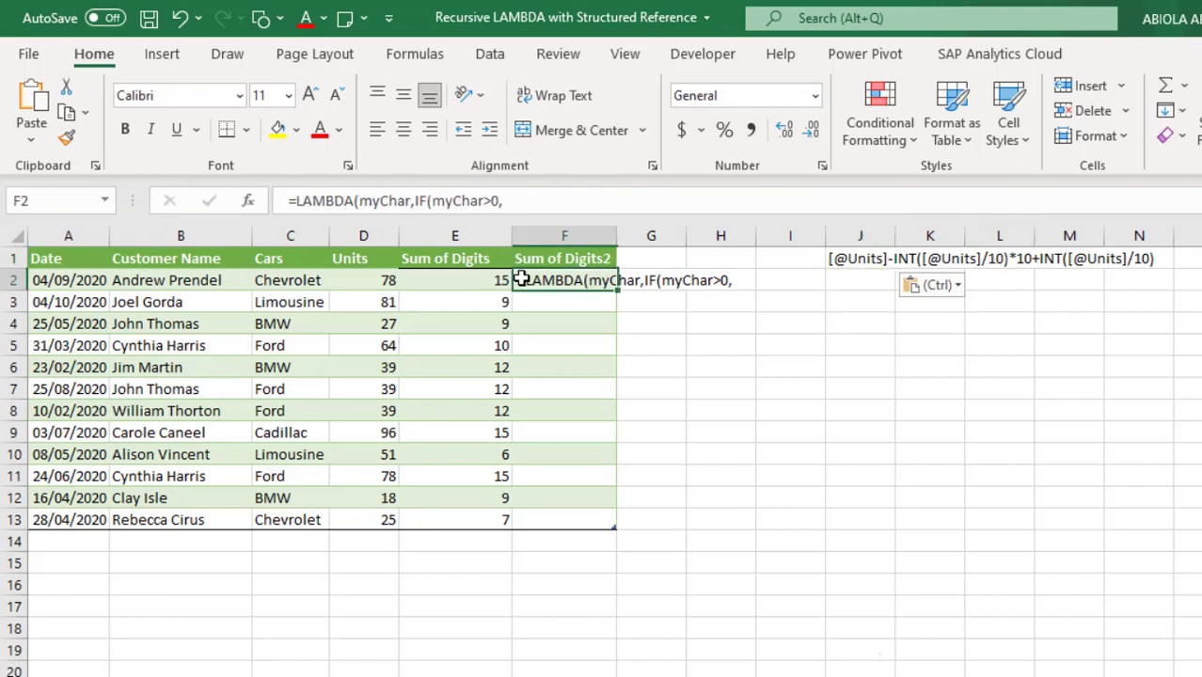
double_click(520, 279)
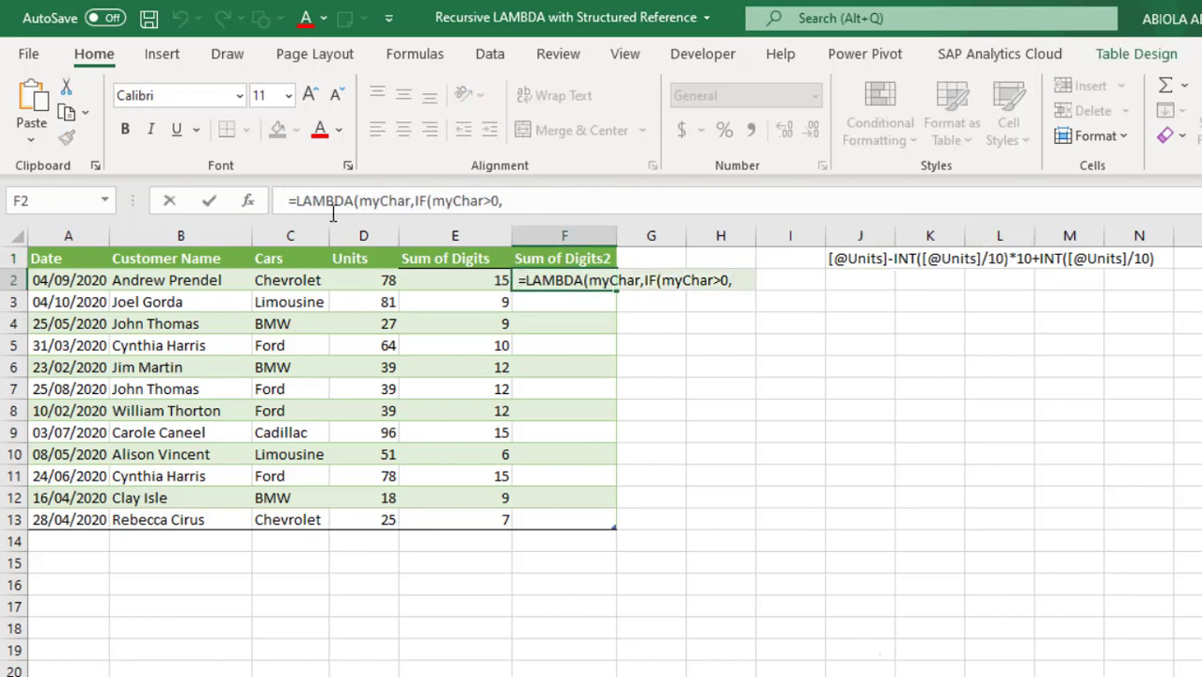
left_click(288, 202)
Step: Add myChar-INT(myChar/10)*10+ as the IF's true branch in F2's LAMBDA
left_click(550, 202)
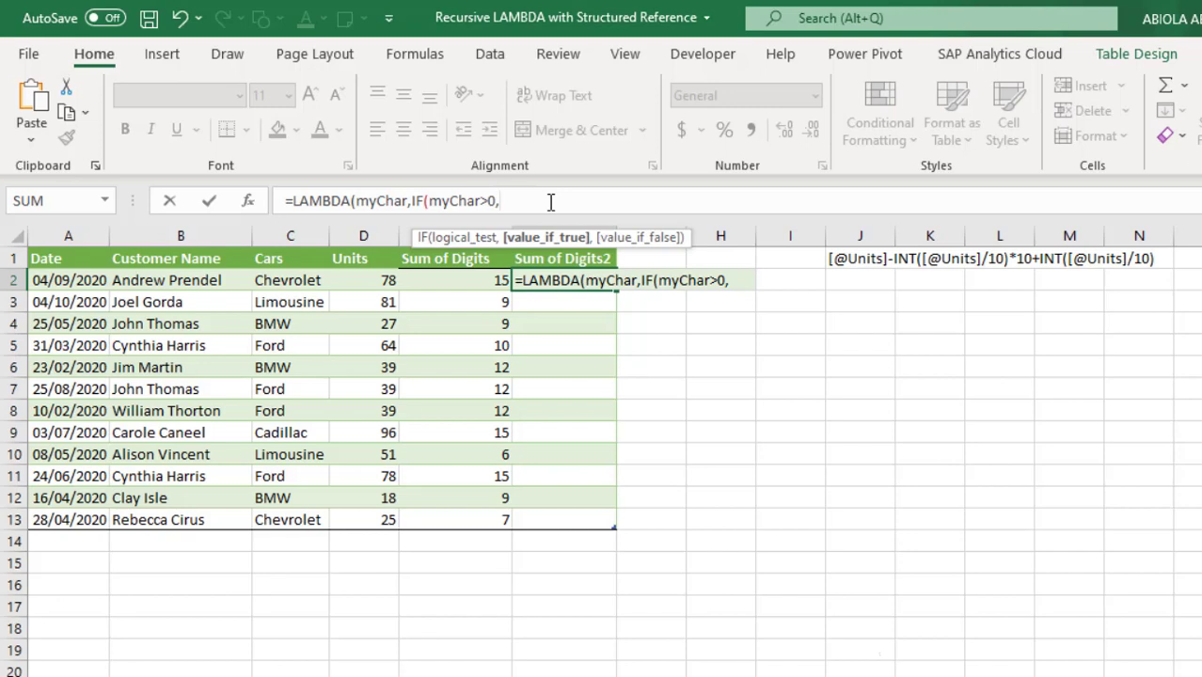
type("my")
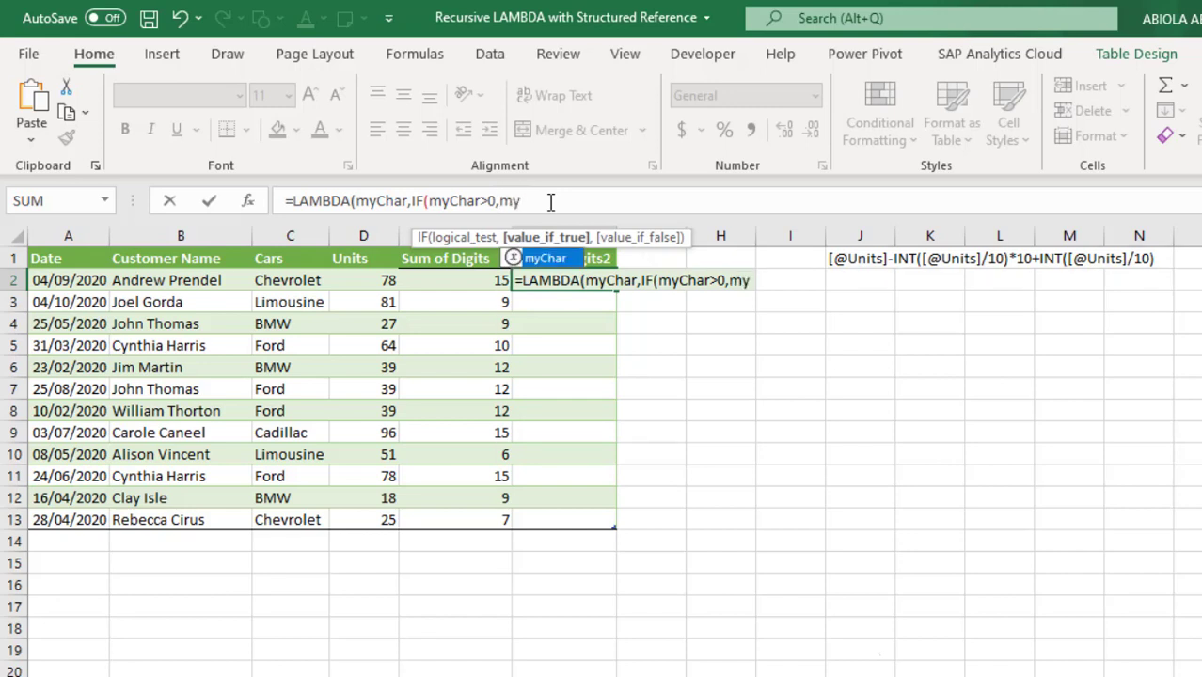
key("Tab")
type("-int")
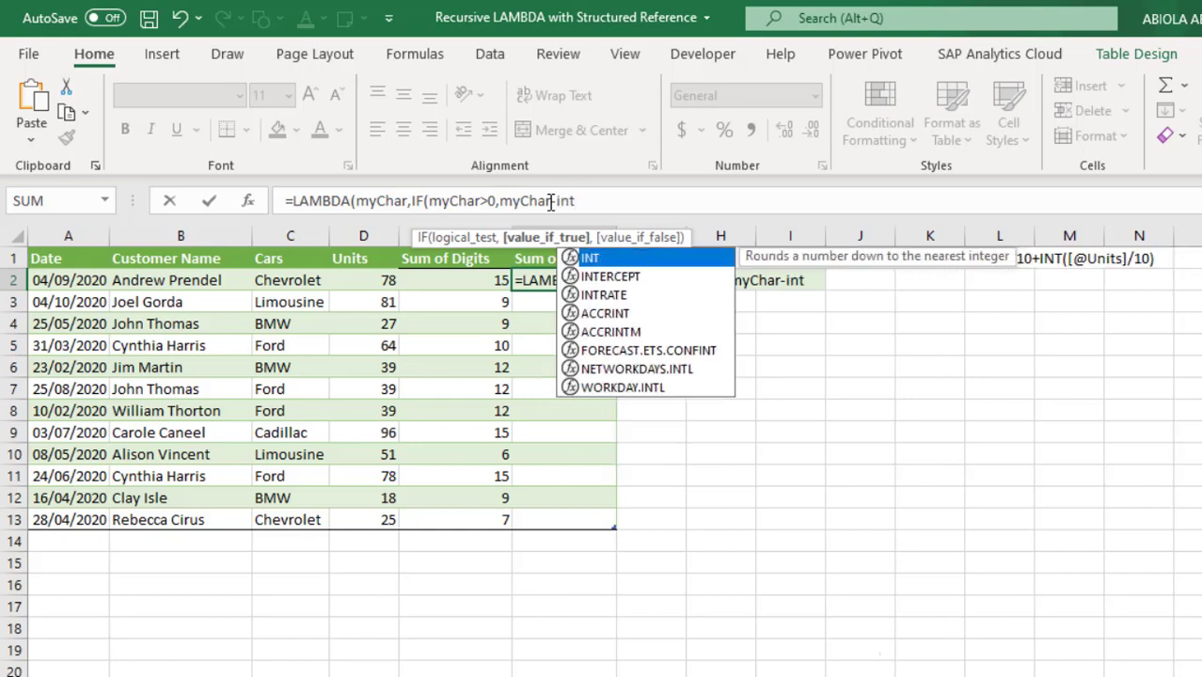
key("Tab")
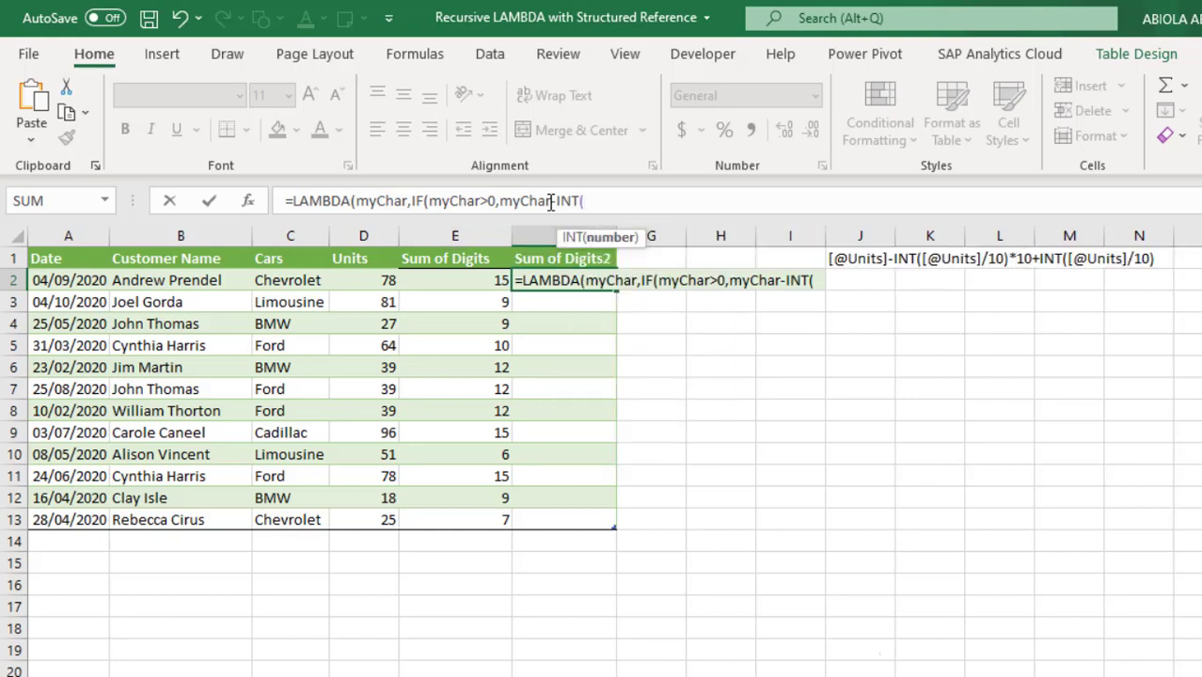
type("mych")
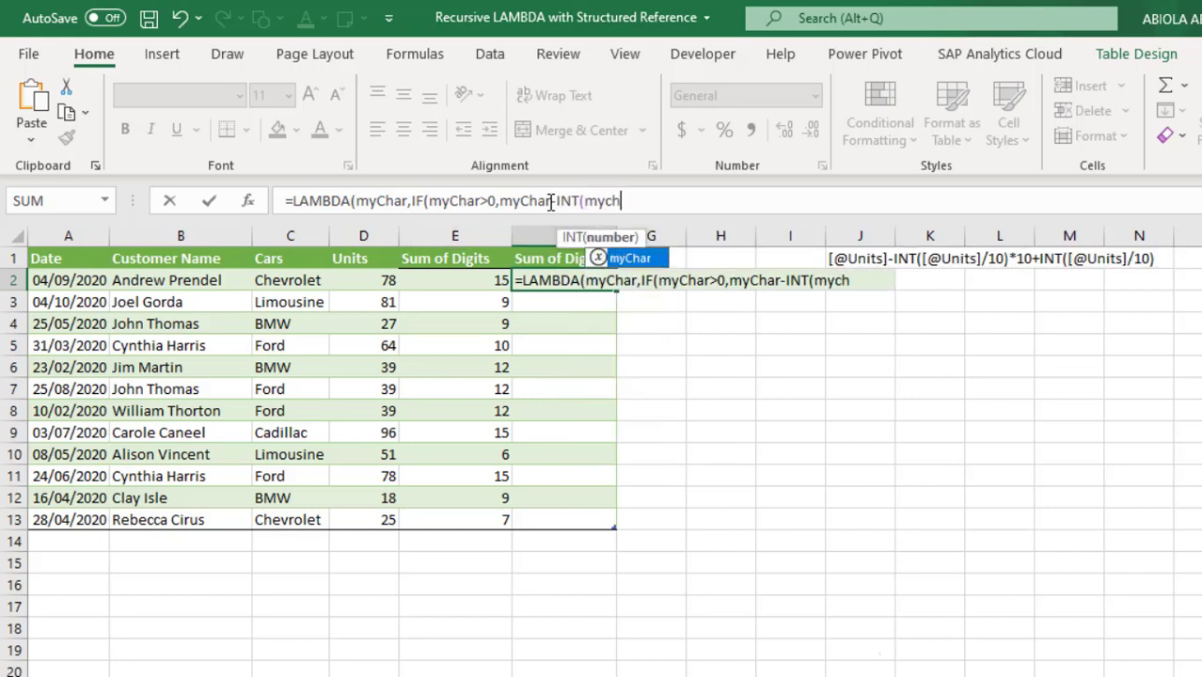
key("Tab")
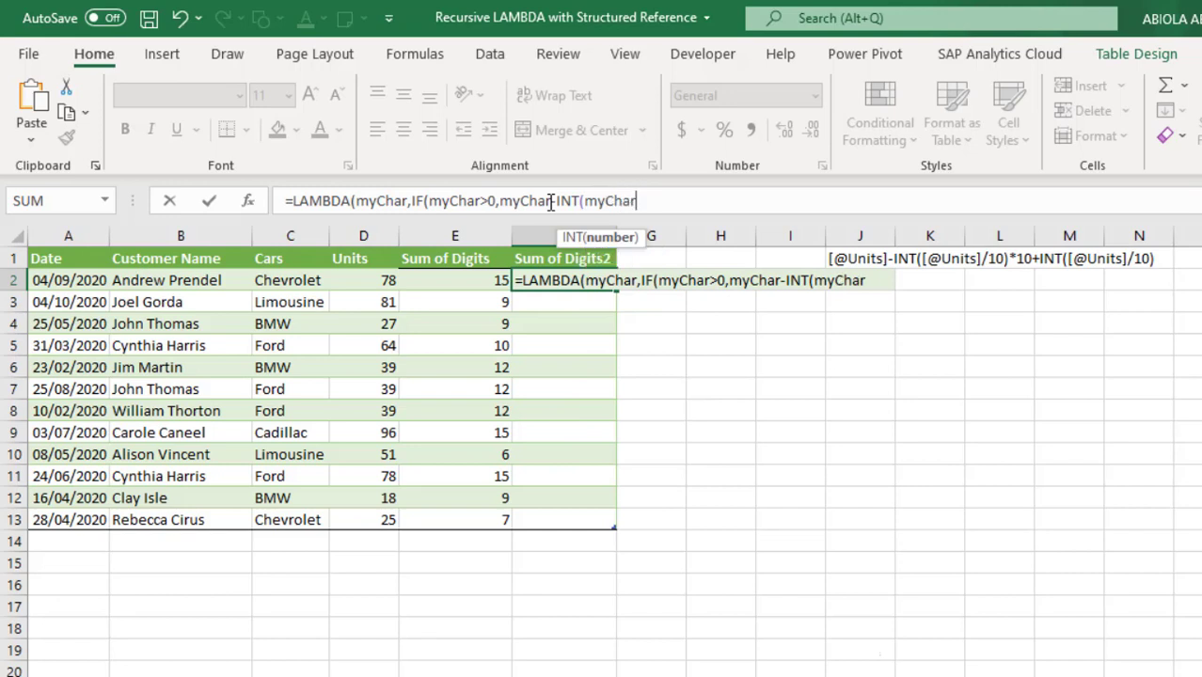
type("/10)")
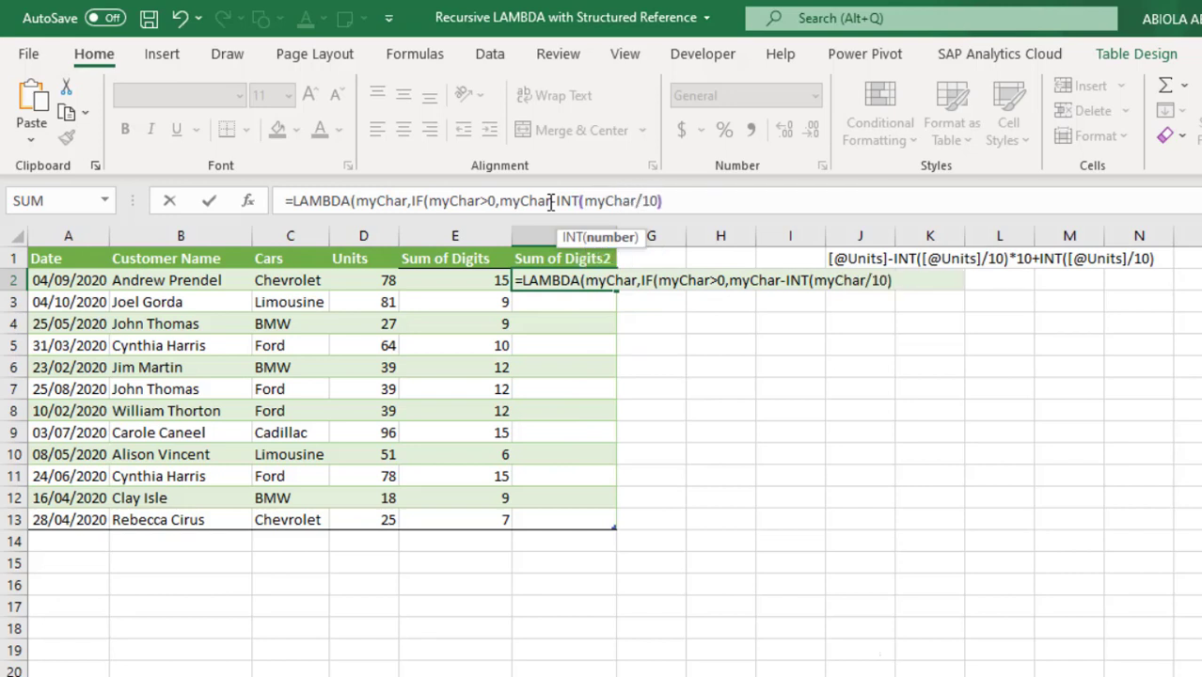
type("*10")
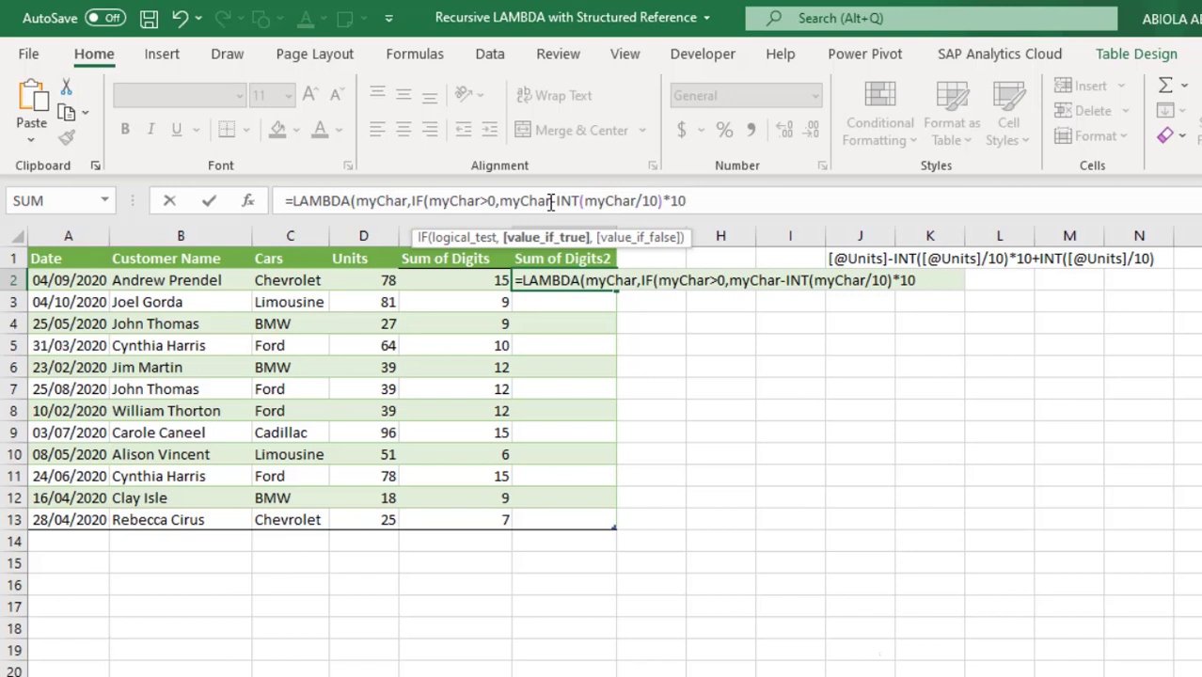
type("+")
Step: Append MyFunction(INT(myChar/10)) with closing parentheses and commit the recursive LAMBDA in F2
type("int")
key("BackSpace")
key("BackSpace")
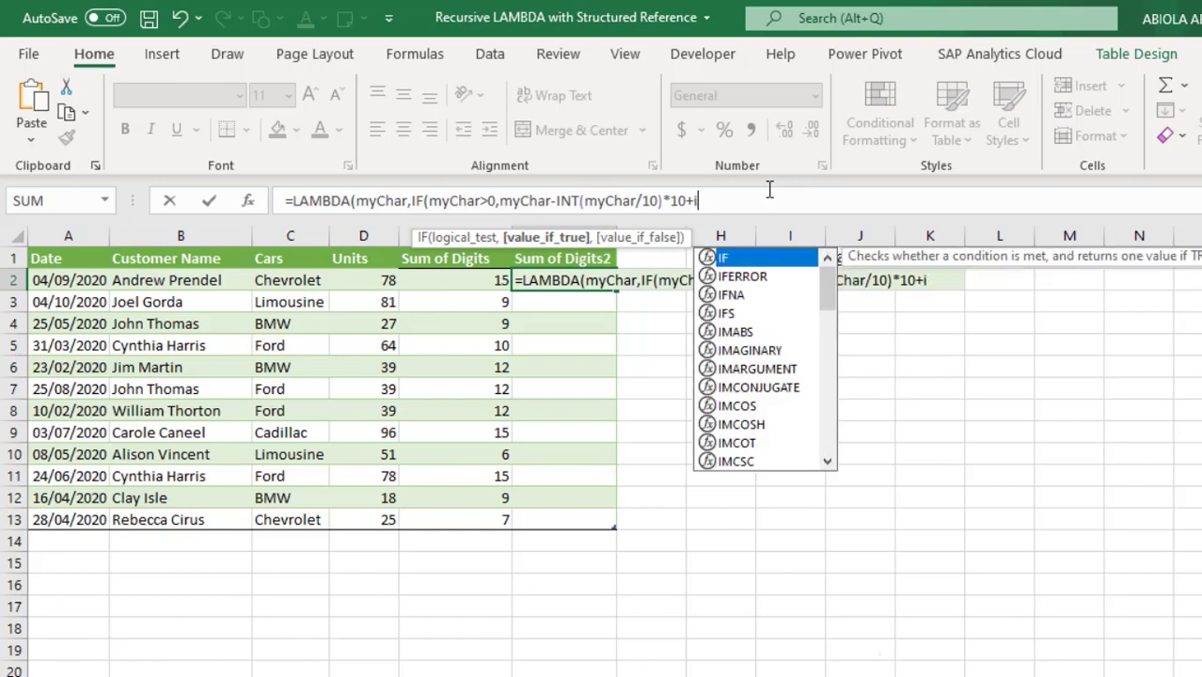
key("BackSpace")
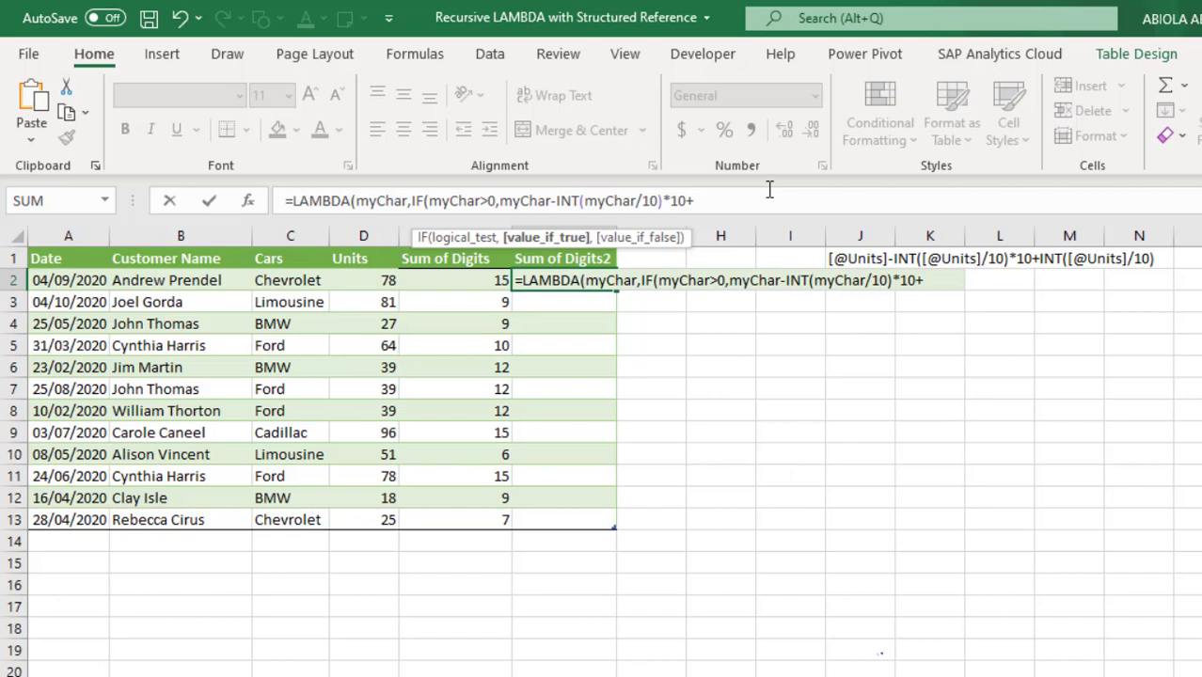
type("MyFun")
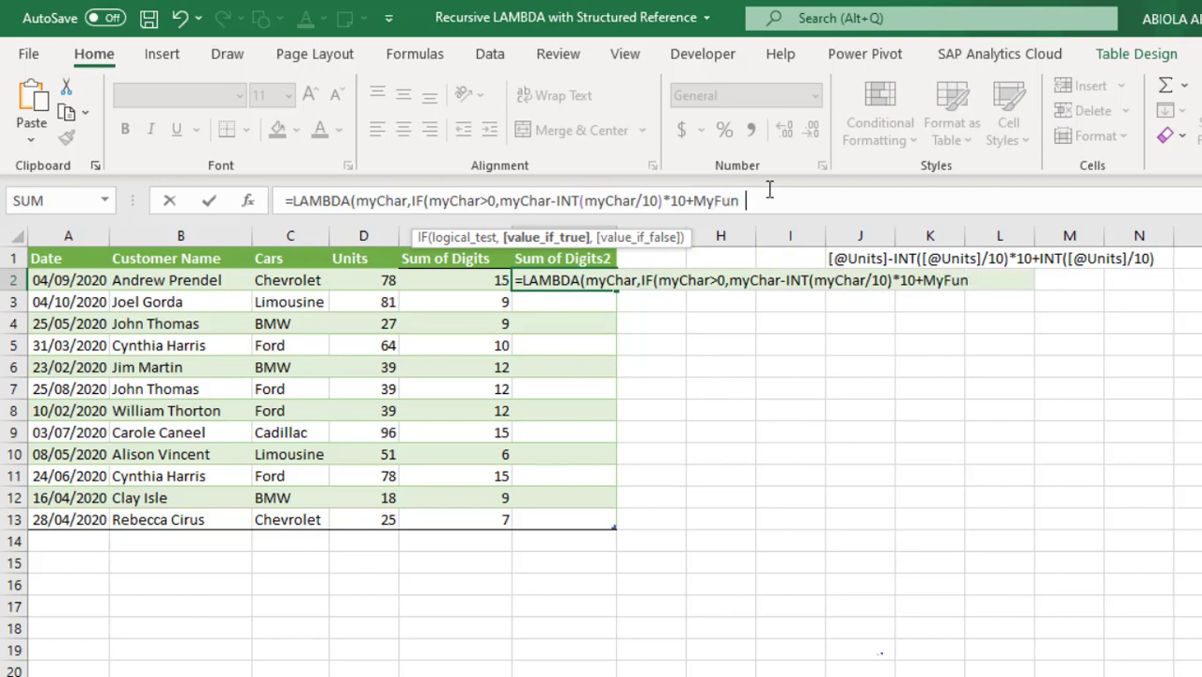
type("ction(")
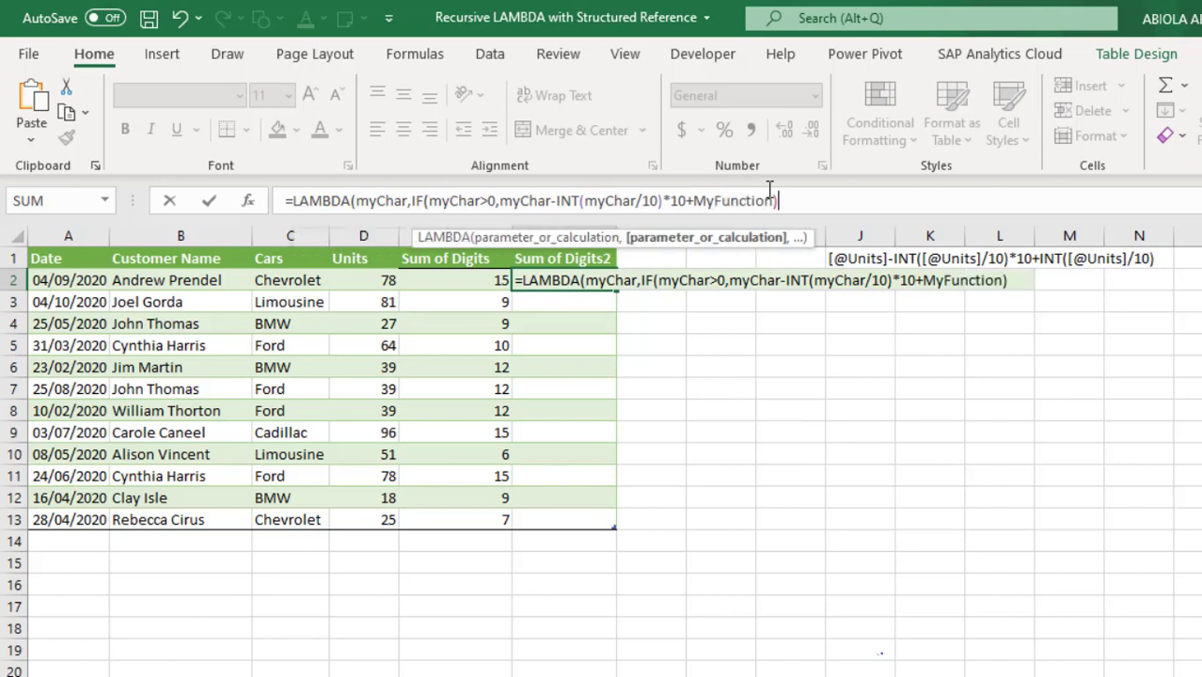
type("int")
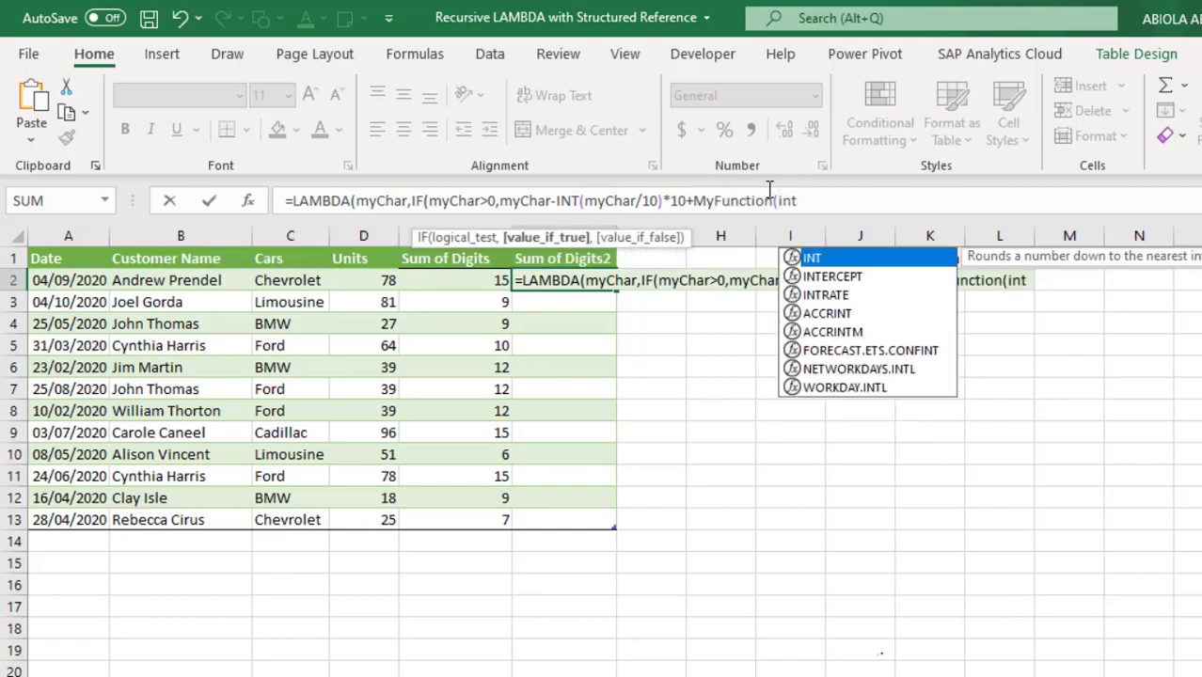
key("Tab")
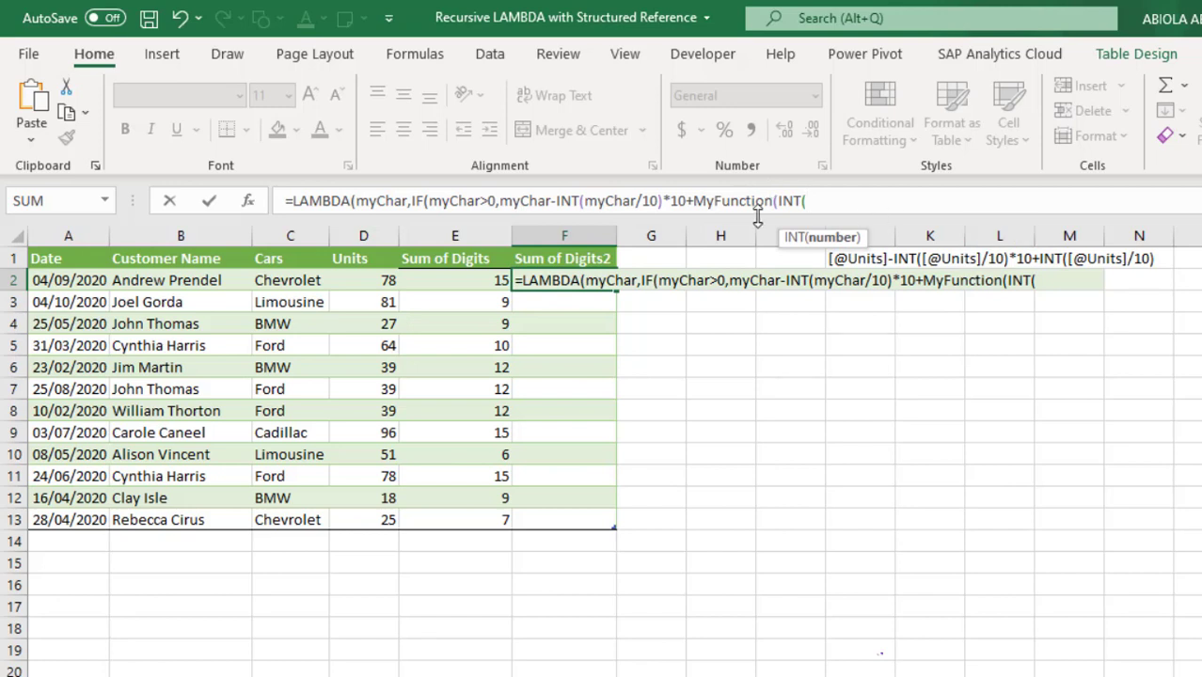
type("myChar")
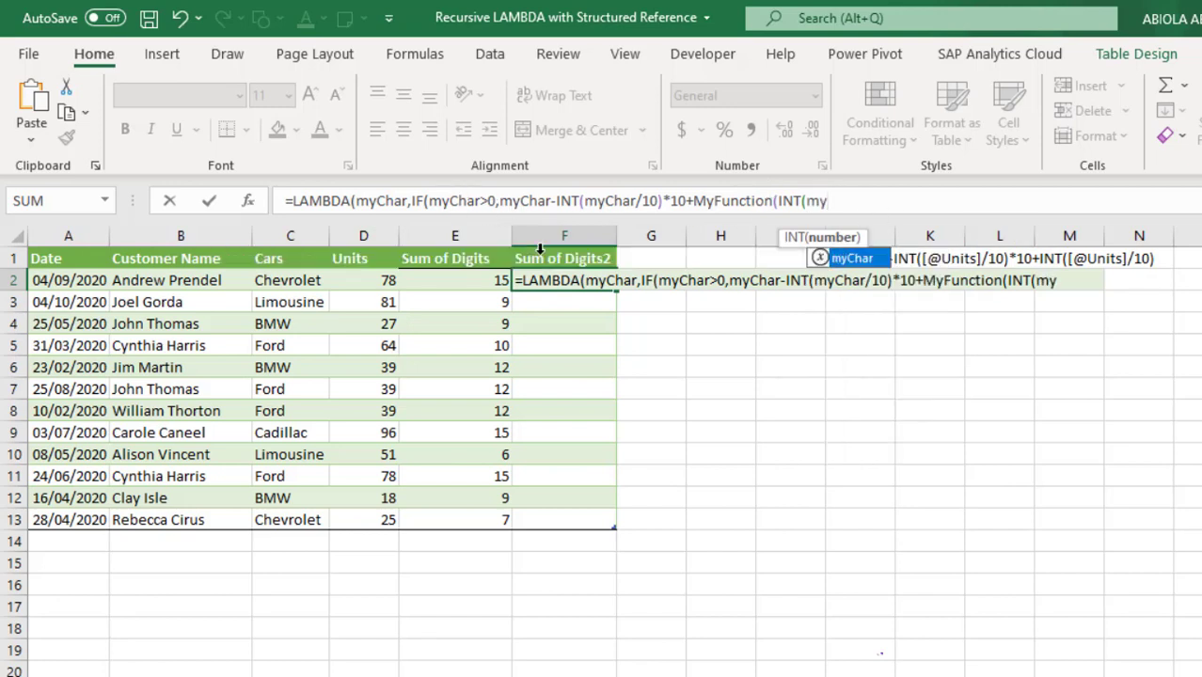
type("/10)")
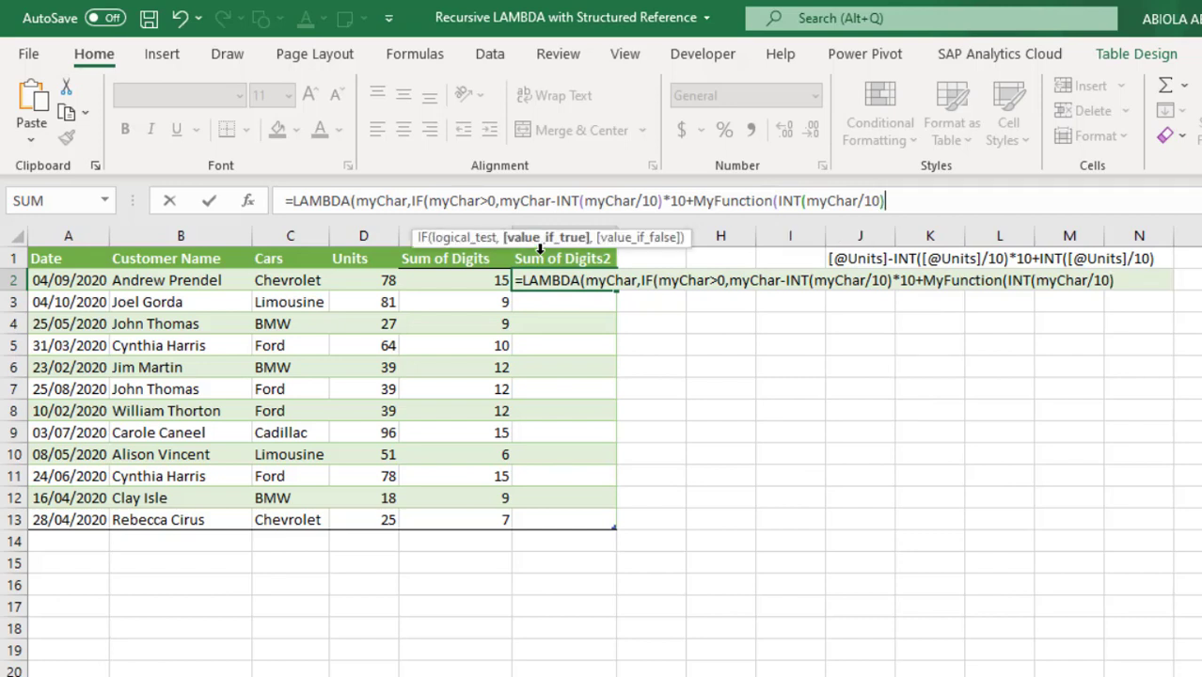
type("))")
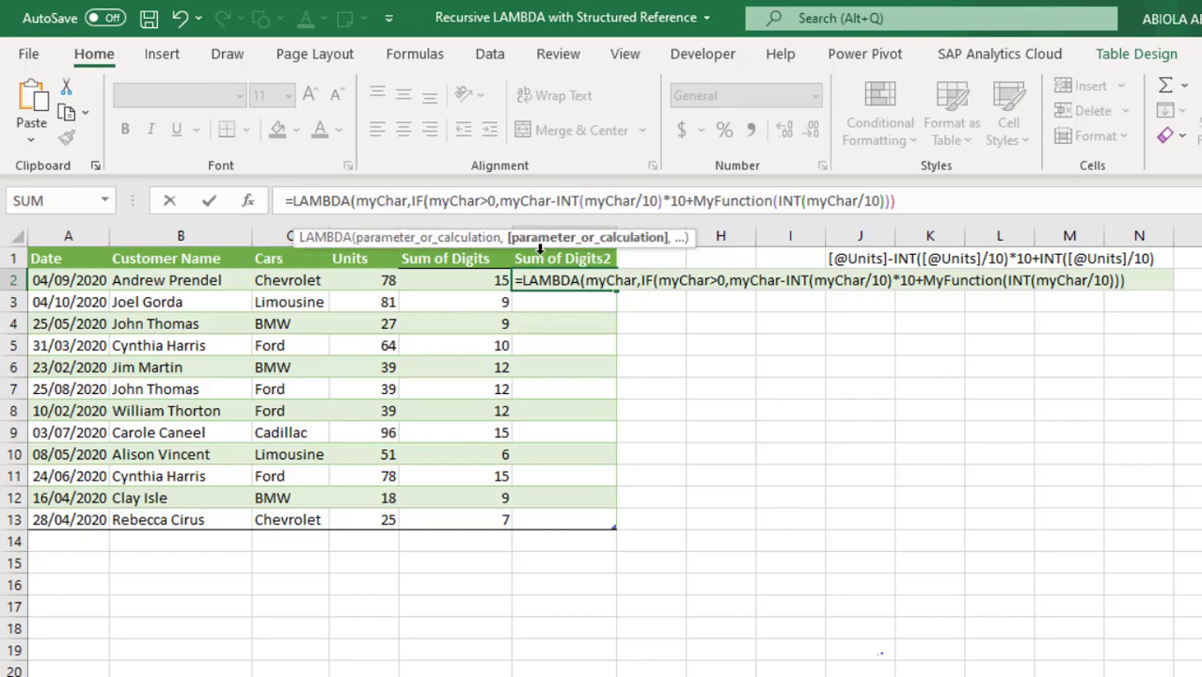
type(")")
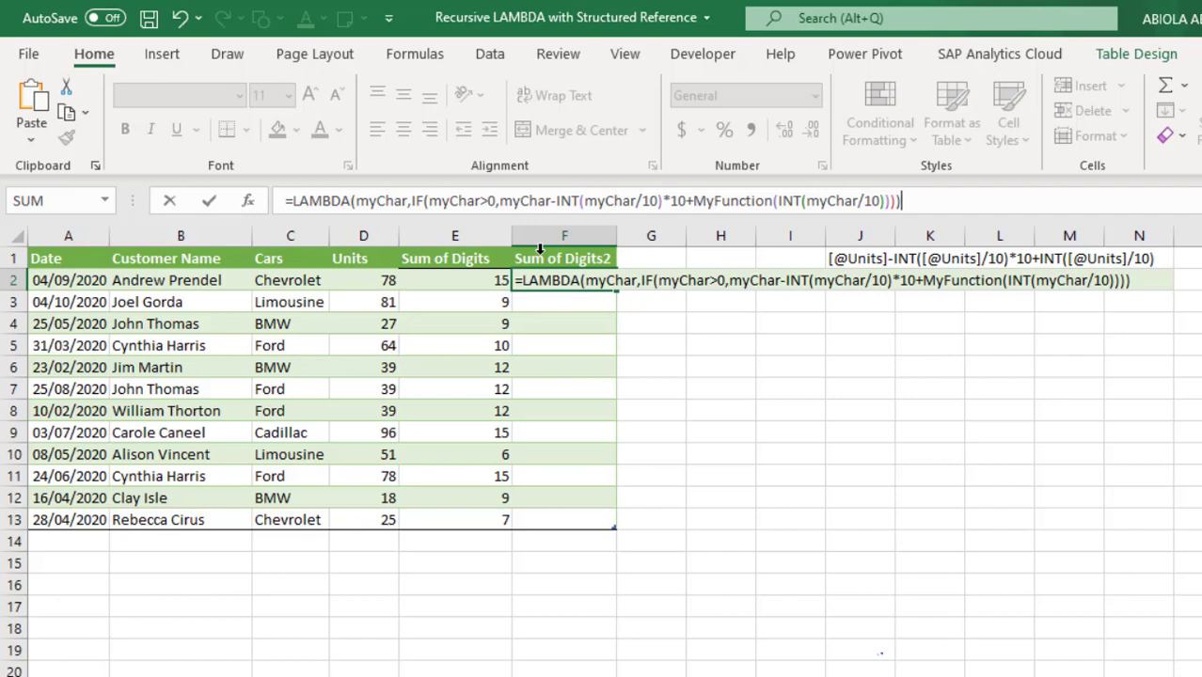
key("ctrl+Return")
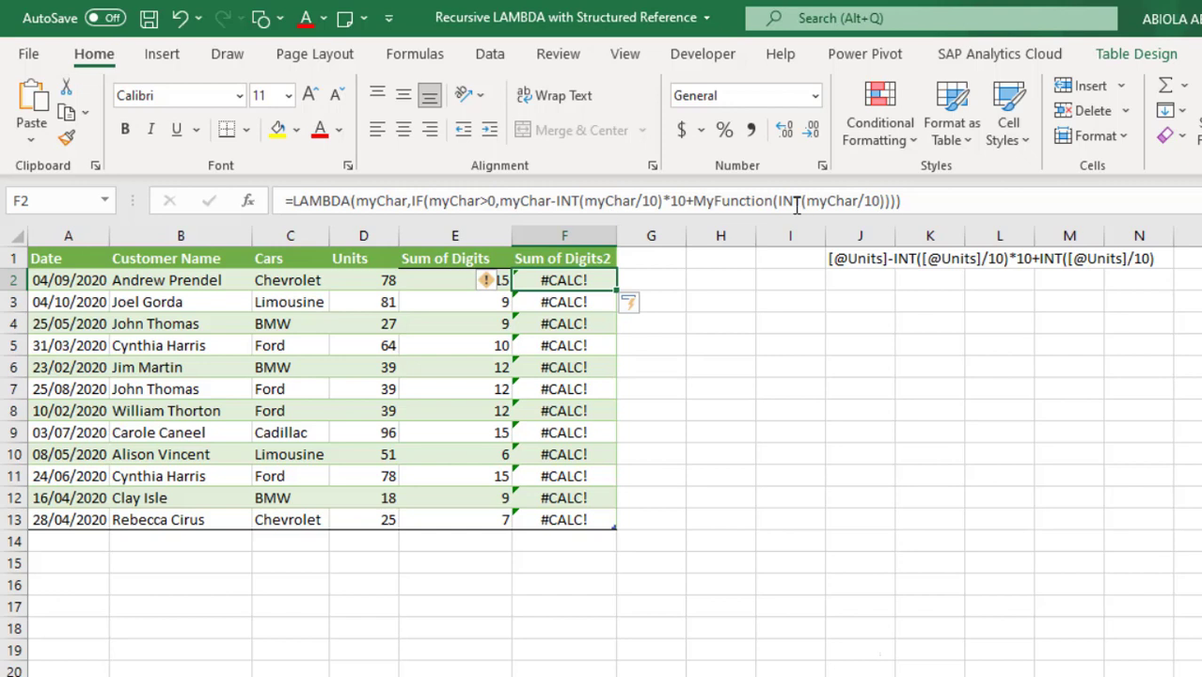
Step: Copy the LAMBDA text and define a new name MyFunction that refers to it
left_click_drag(948, 202, 291, 201)
key("Escape")
key("ctrl+F3")
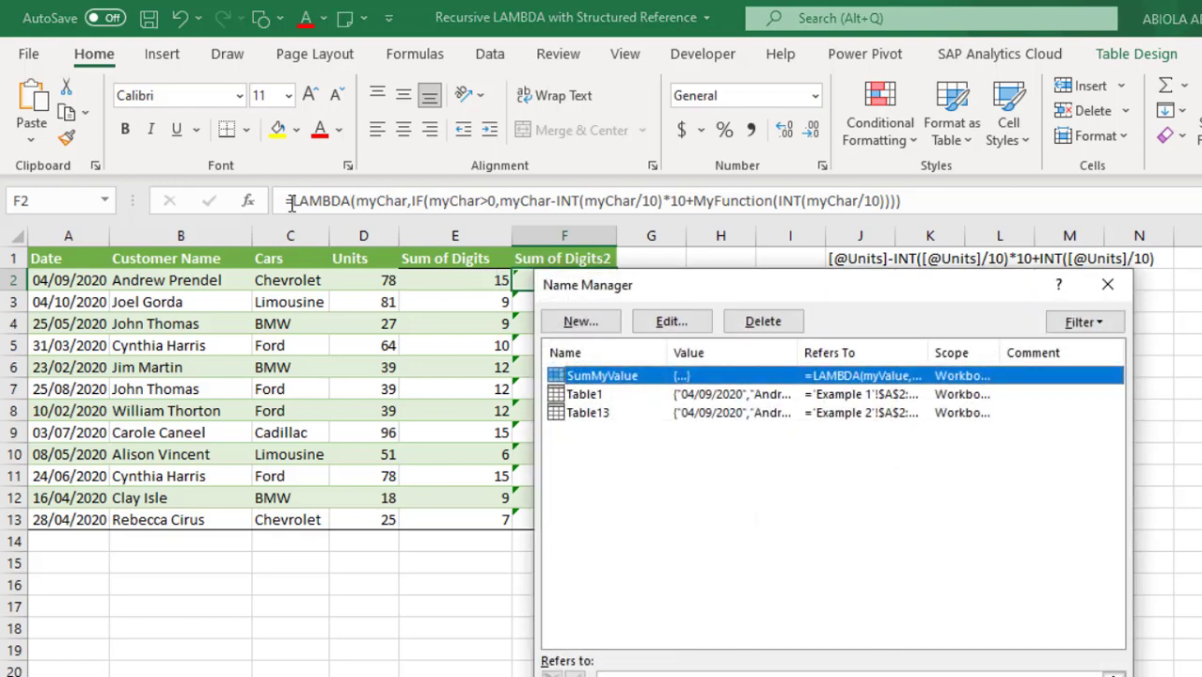
left_click(596, 326)
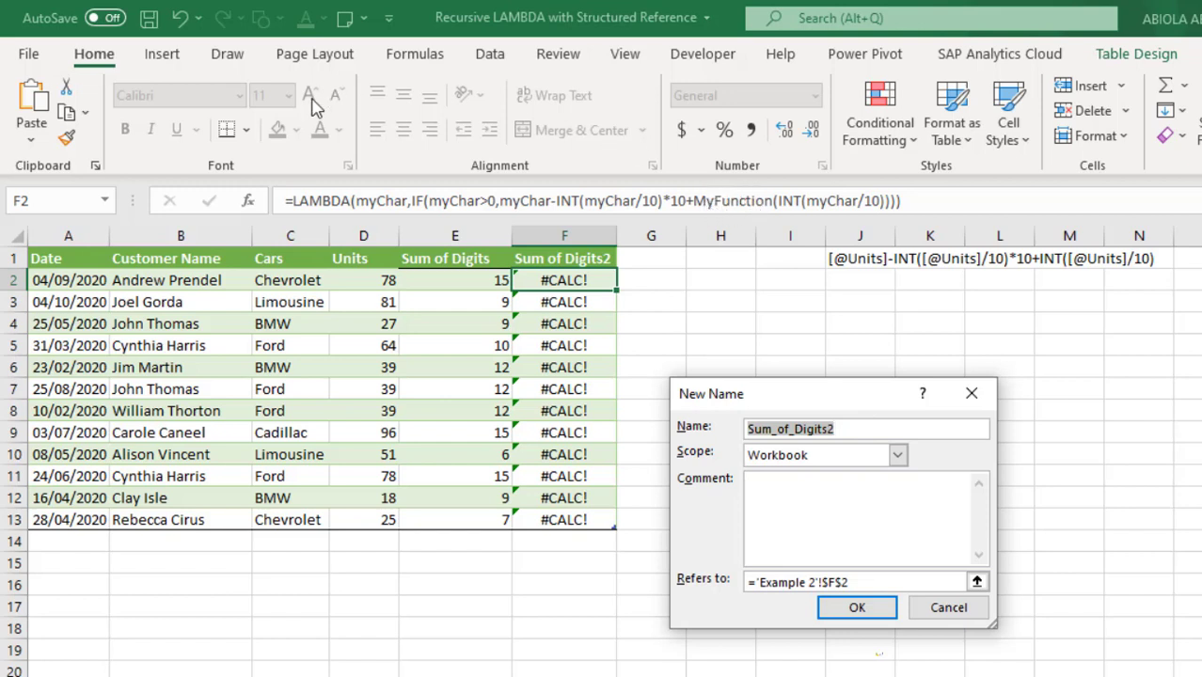
type("My")
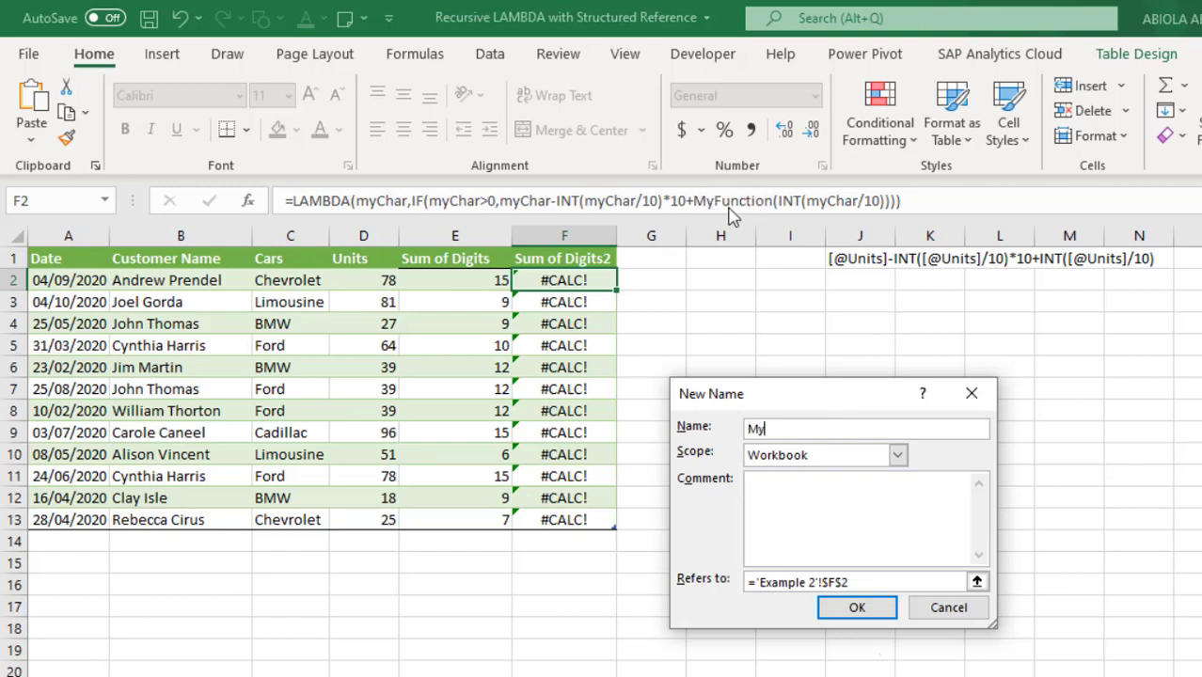
type("Function")
key("Tab")
key("Tab")
key("Tab")
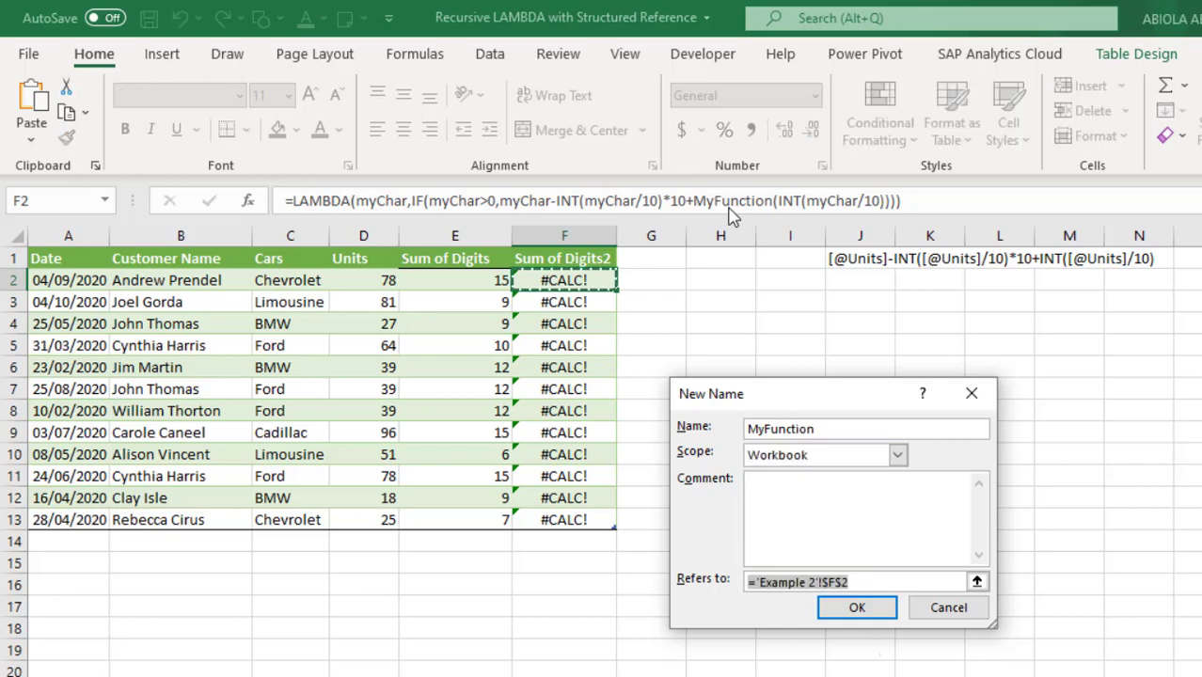
key("ctrl+v")
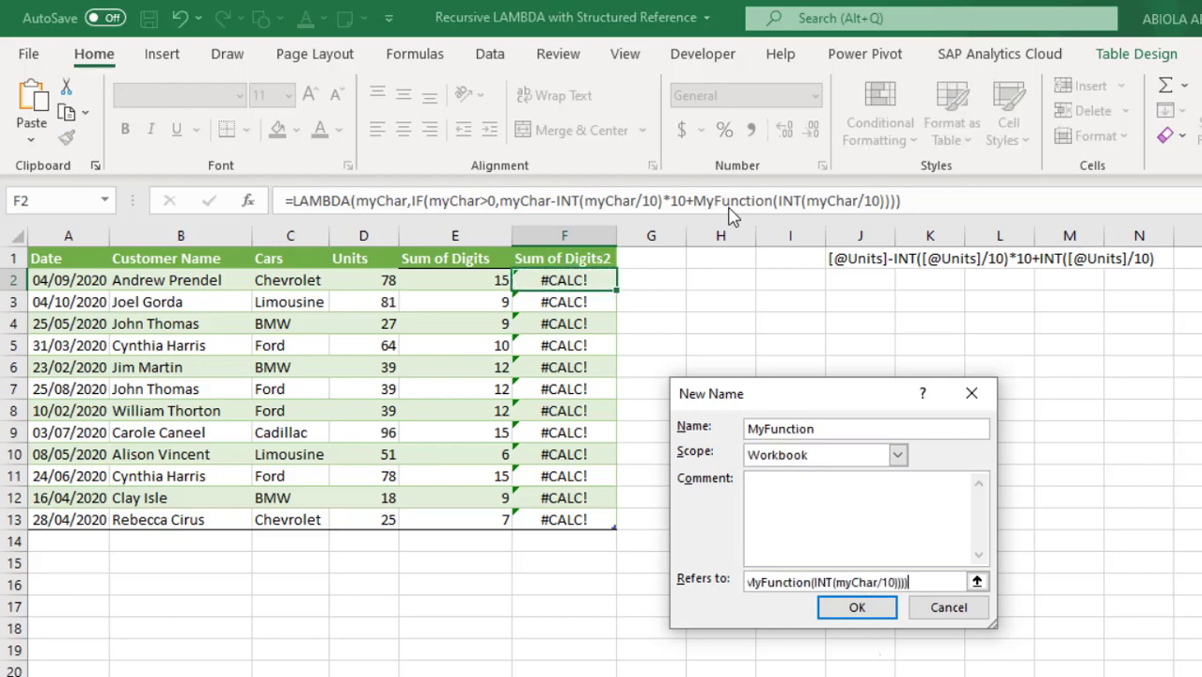
left_click(854, 608)
key("Escape")
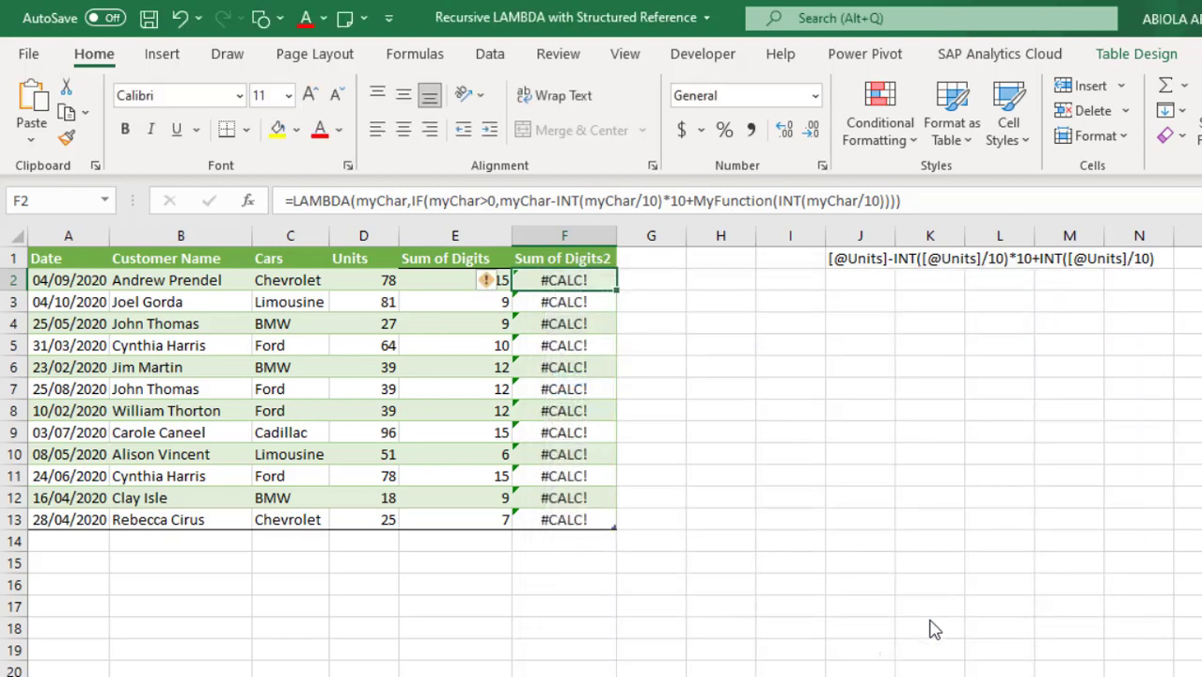
key("ctrl+shift+Down")
key("Delete")
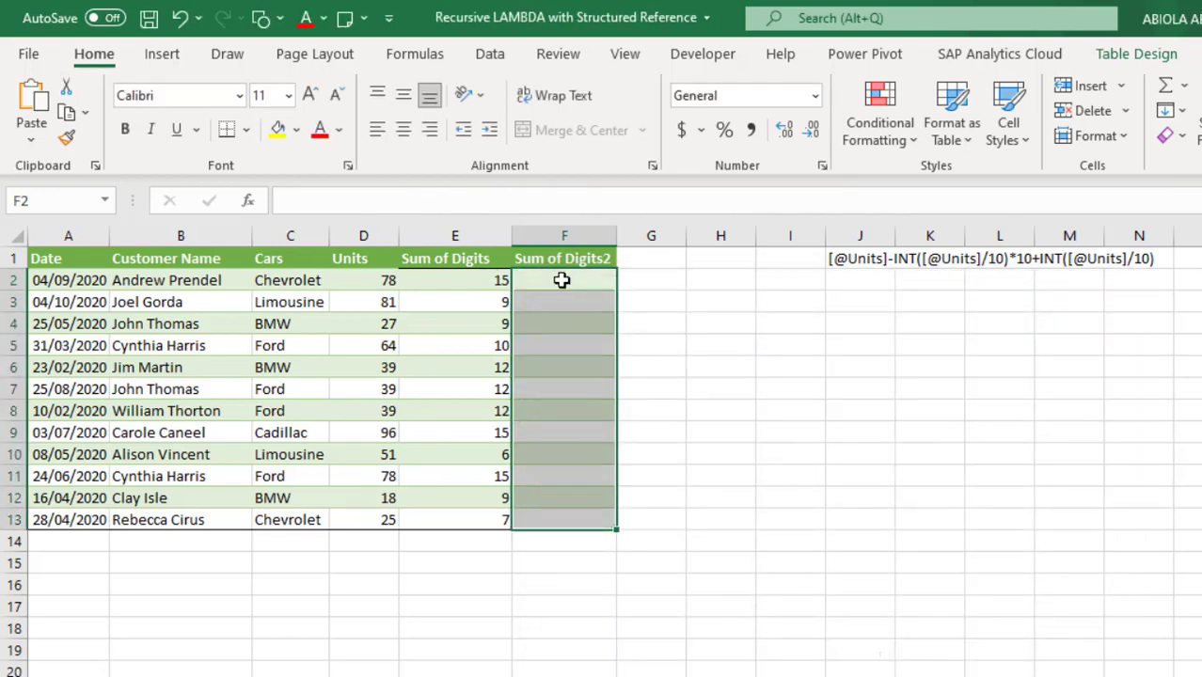
left_click(562, 281)
type("=my")
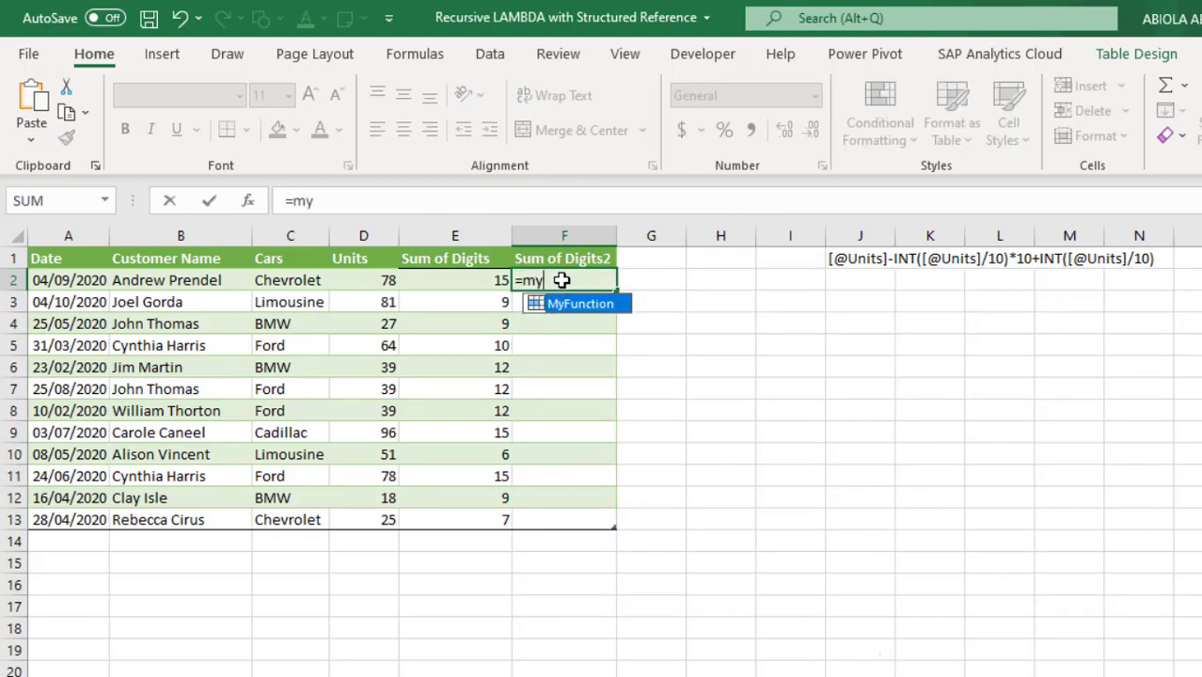
key("Tab")
type("(")
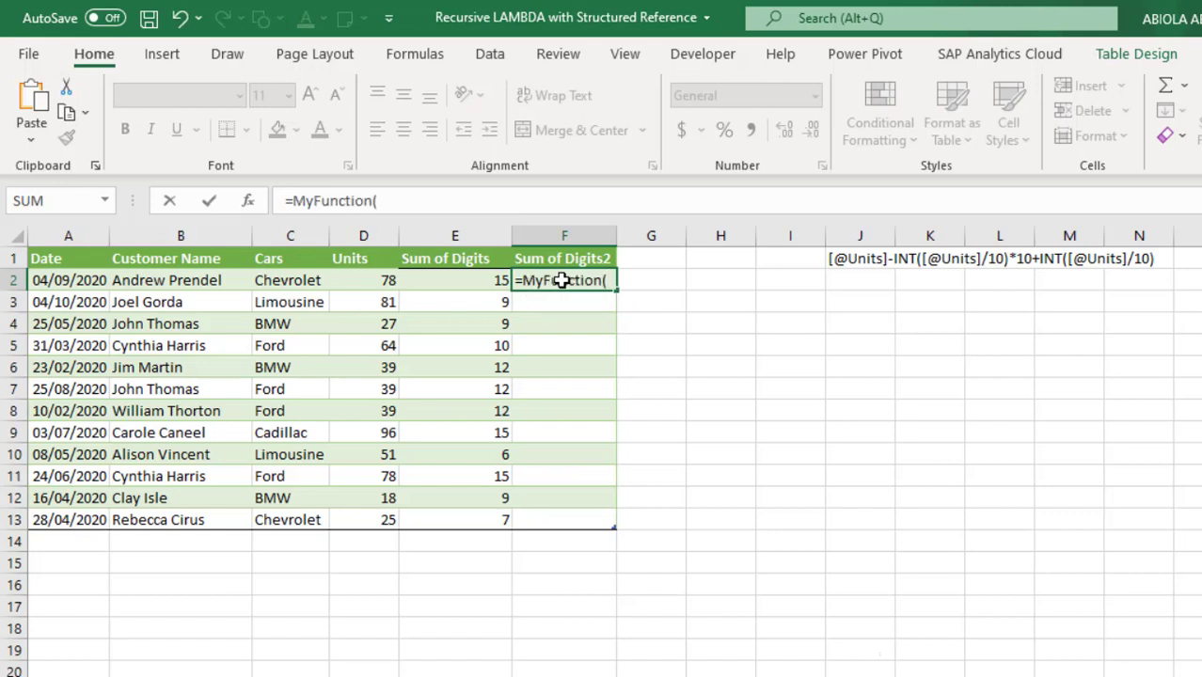
left_click(377, 279)
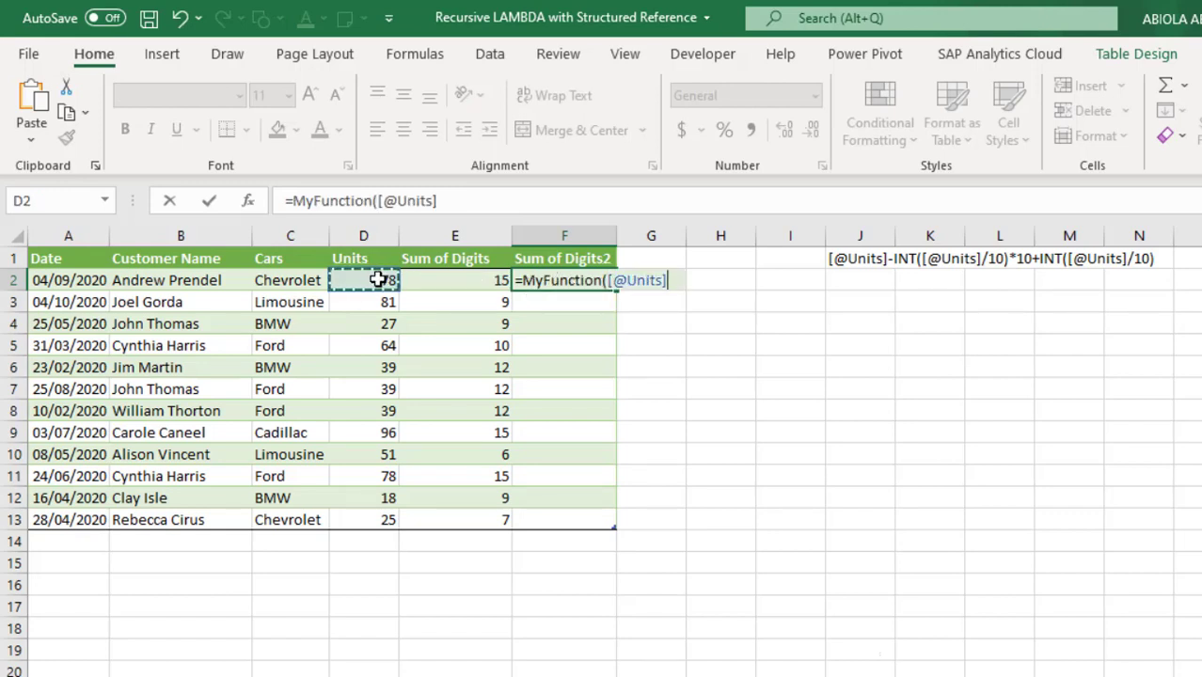
key("Return")
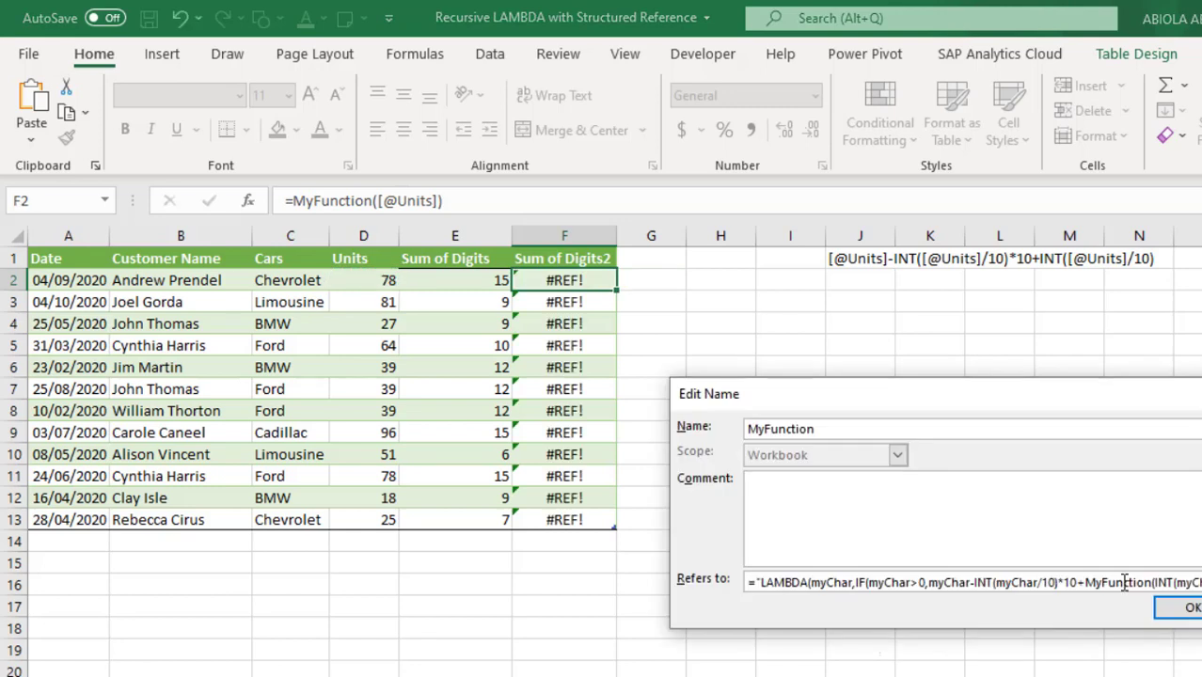
left_click(764, 578)
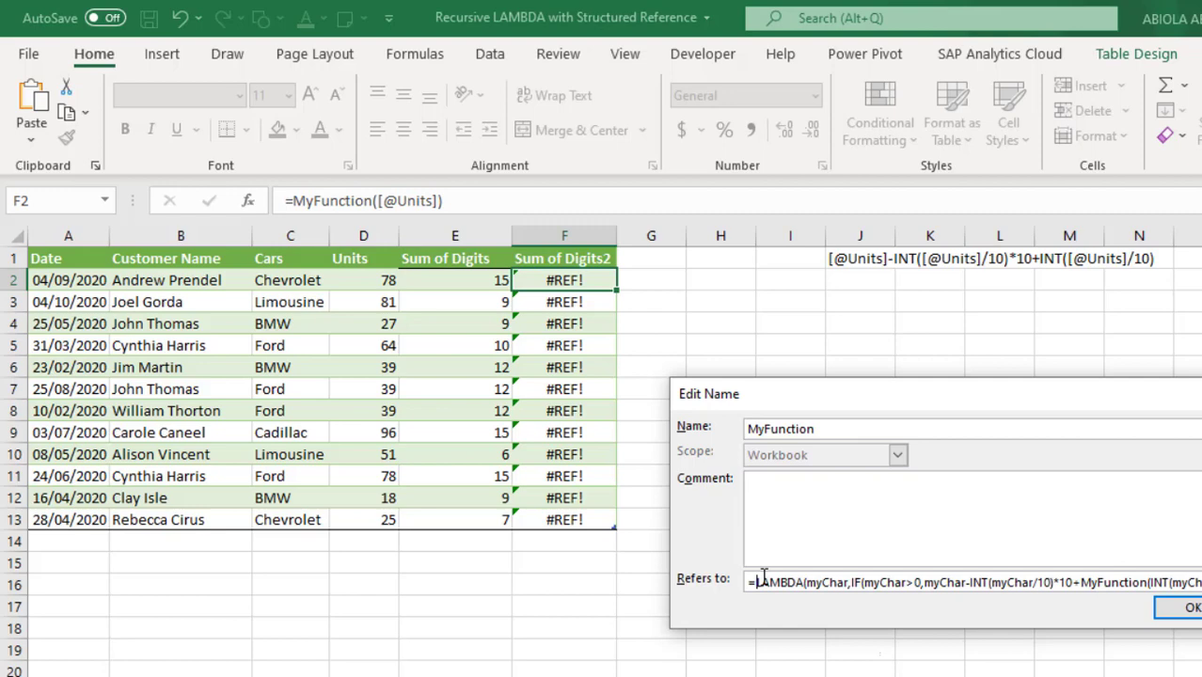
left_click(1182, 612)
key("Escape")
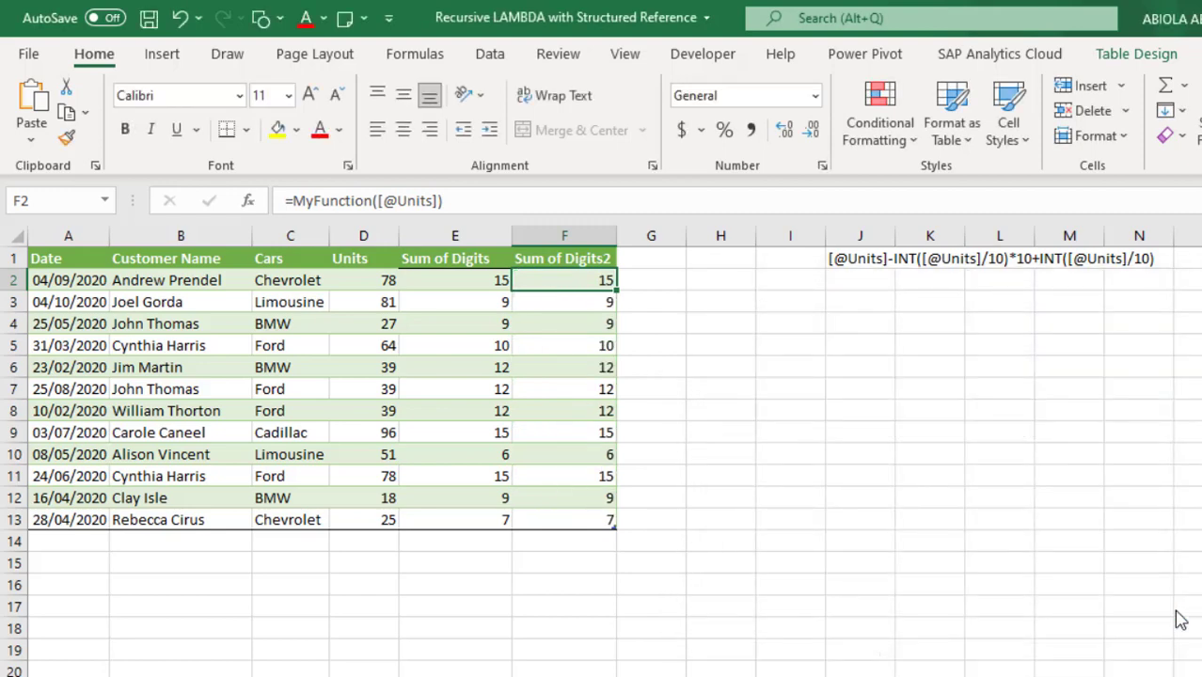